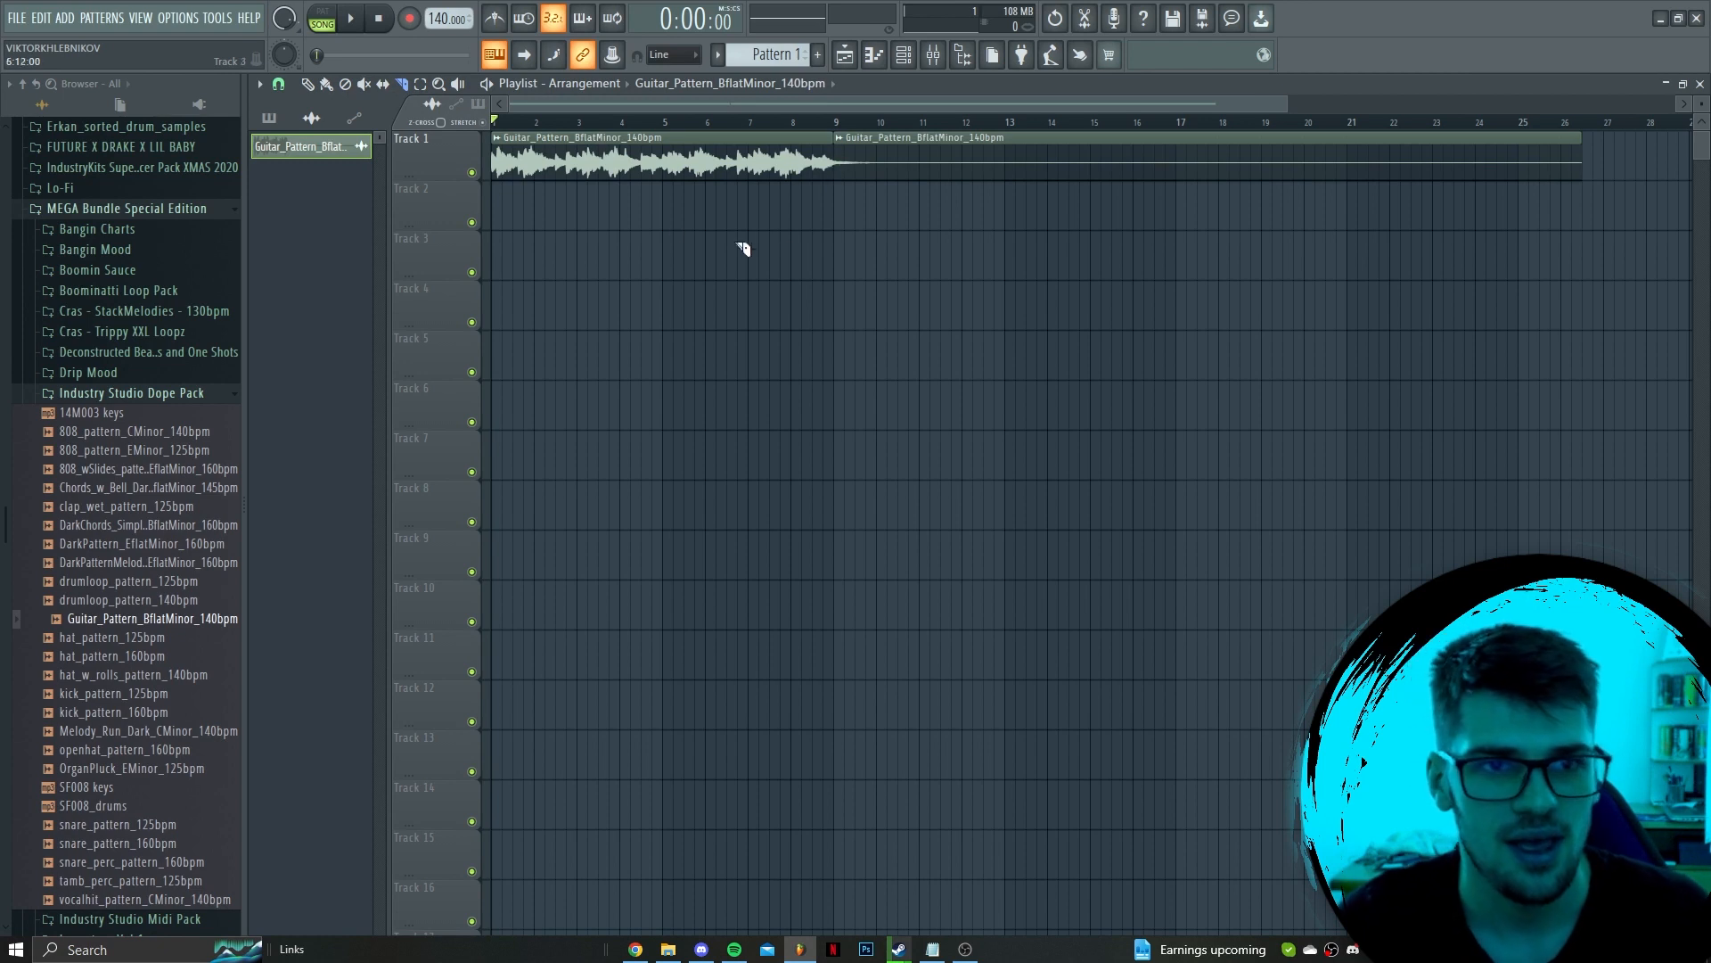
# Delete the silent second guitar clip on track 1 and route the remaining guitar clip to mixer Insert 1
pyautogui.rightClick(906, 171)
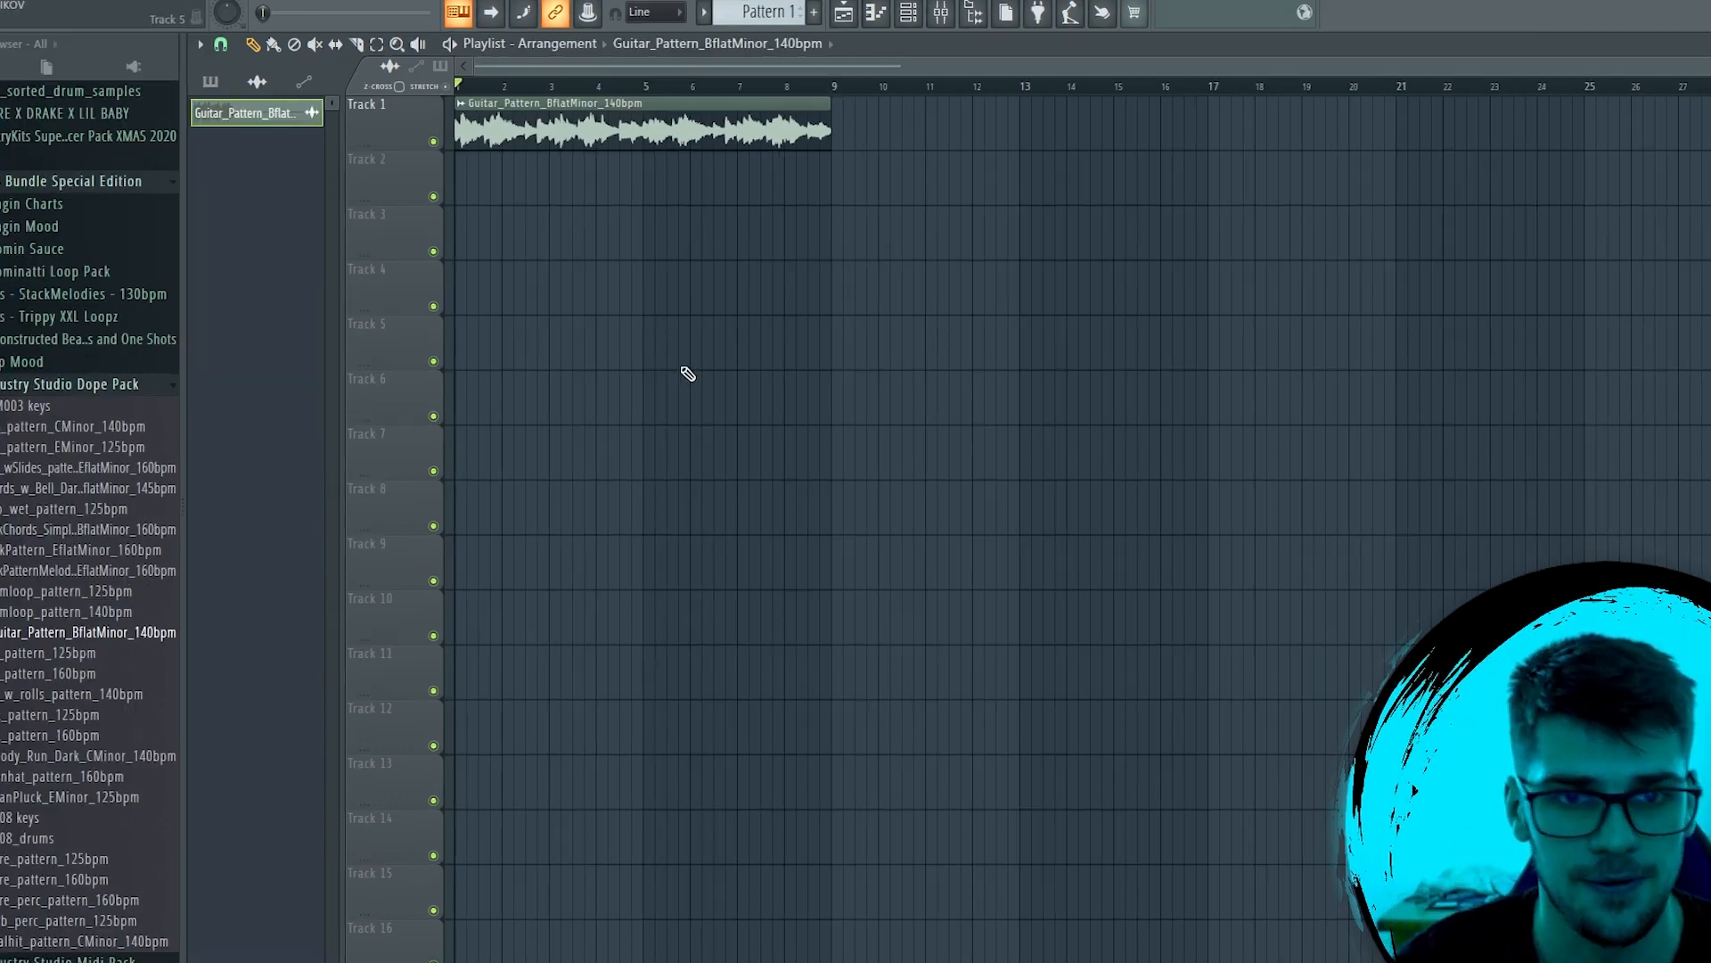
pyautogui.doubleClick(772, 122)
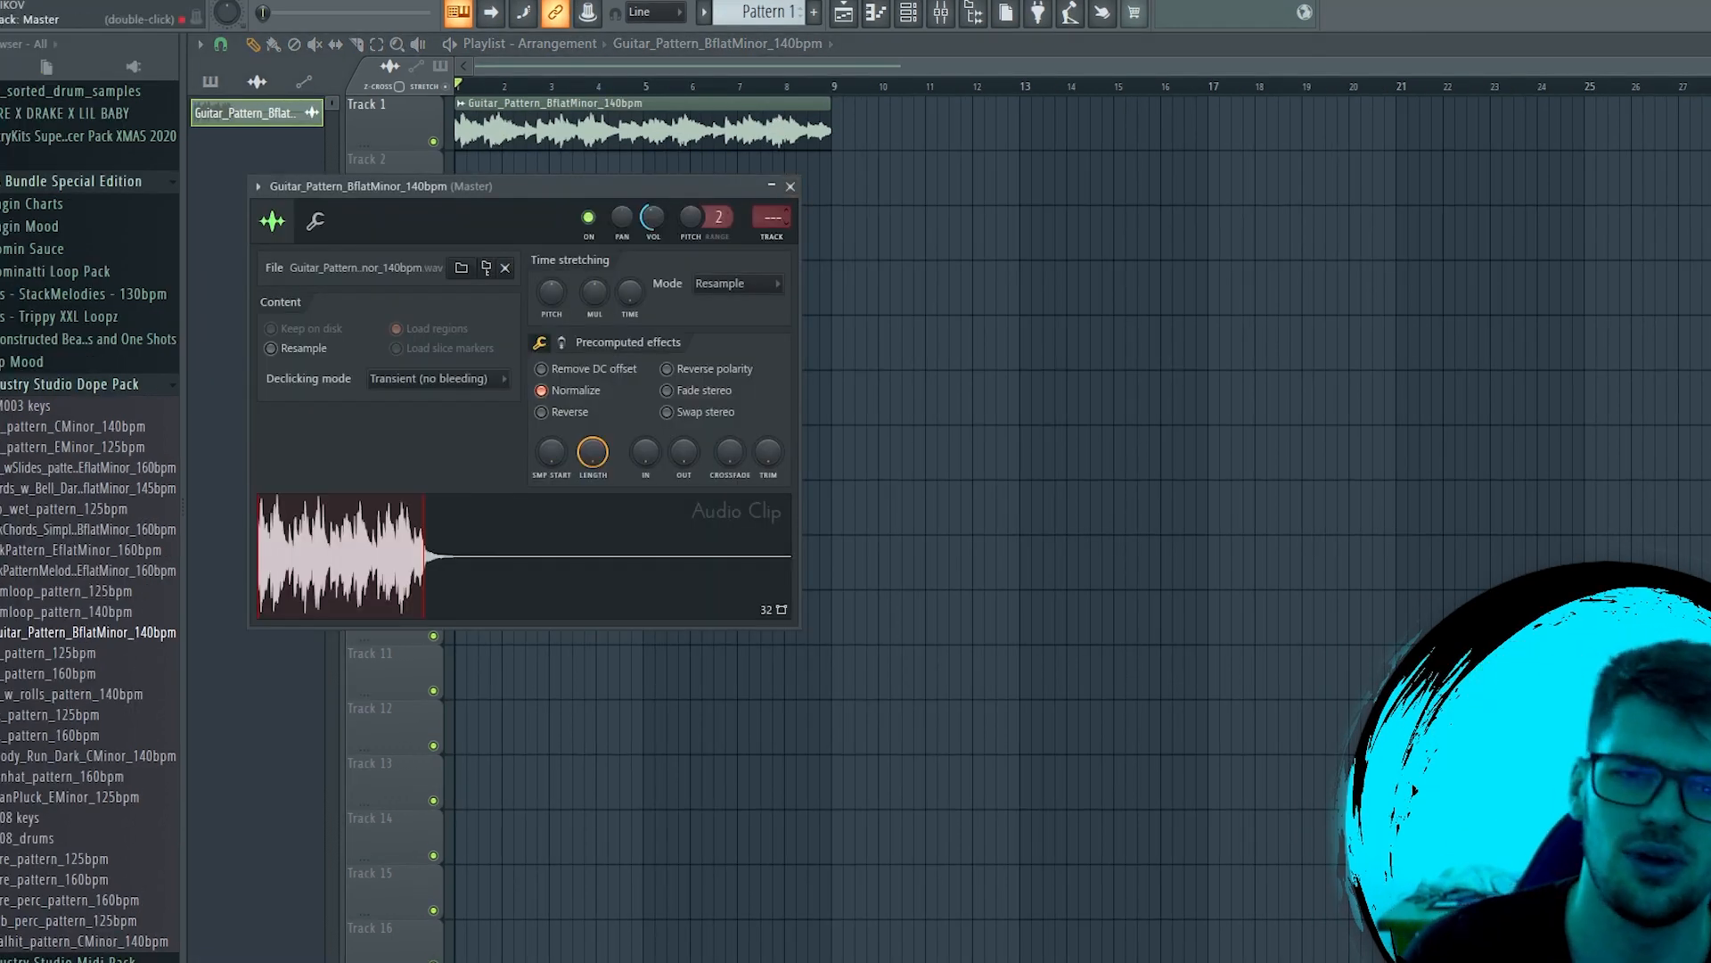
pyautogui.click(942, 13)
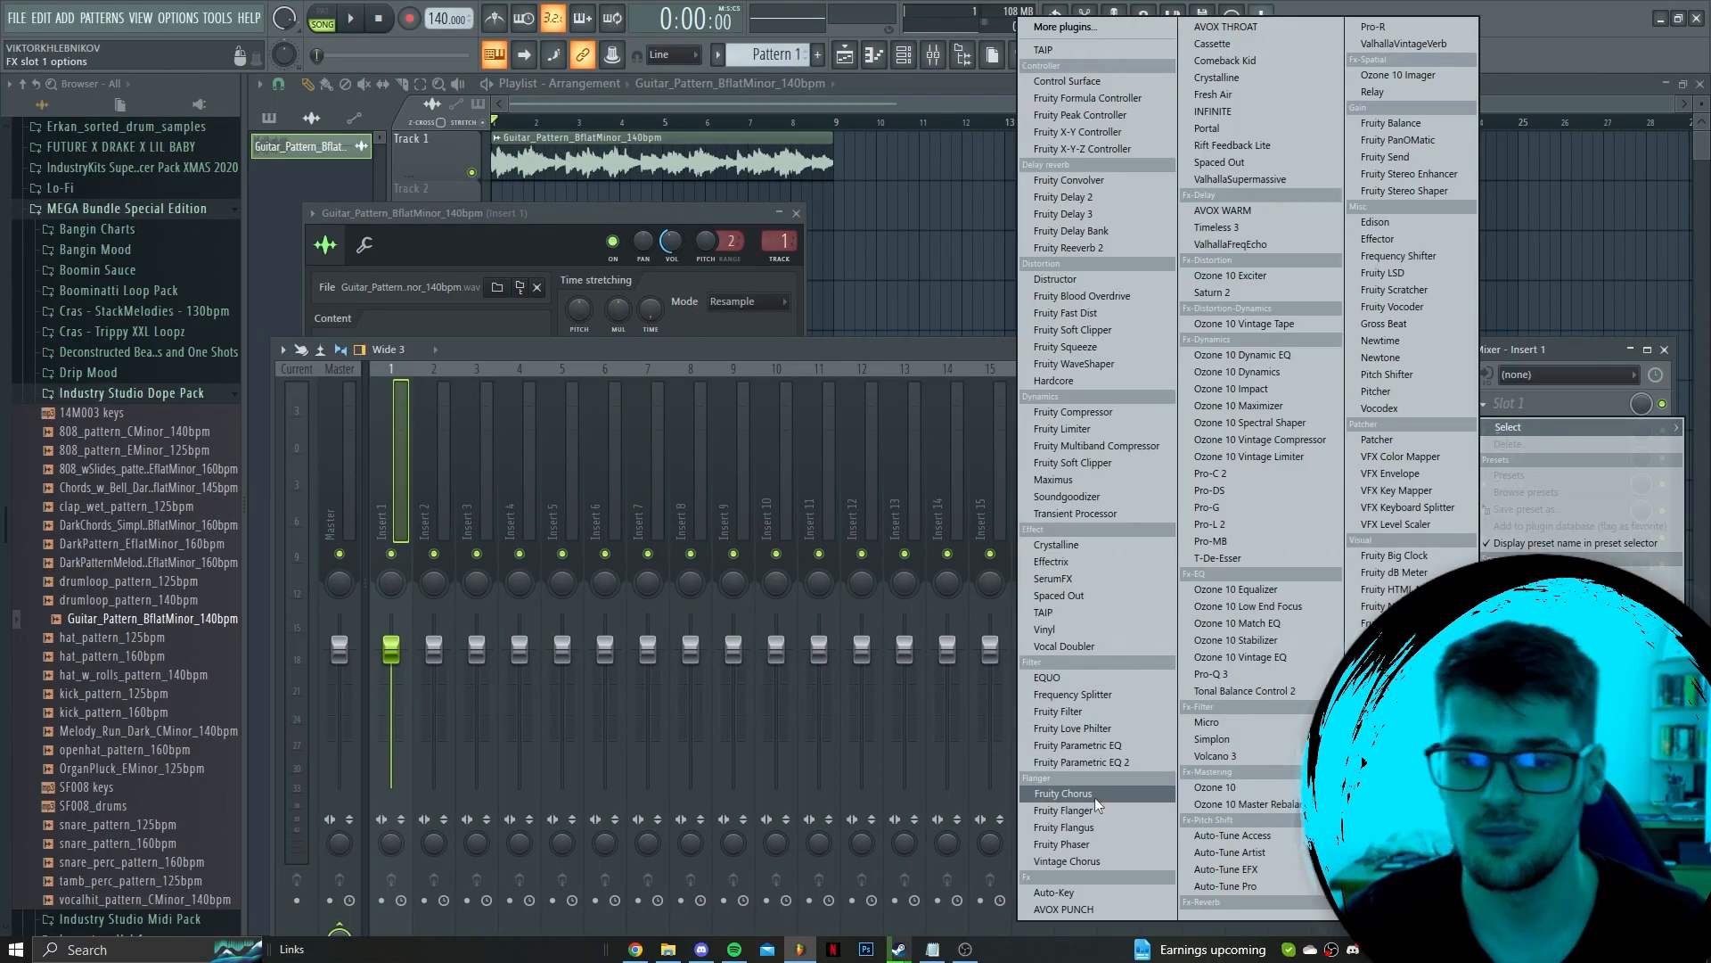
# Load Fruity Chorus into slot 1 of Insert 1 and set its mix level to about 82% during playback
pyautogui.click(1098, 798)
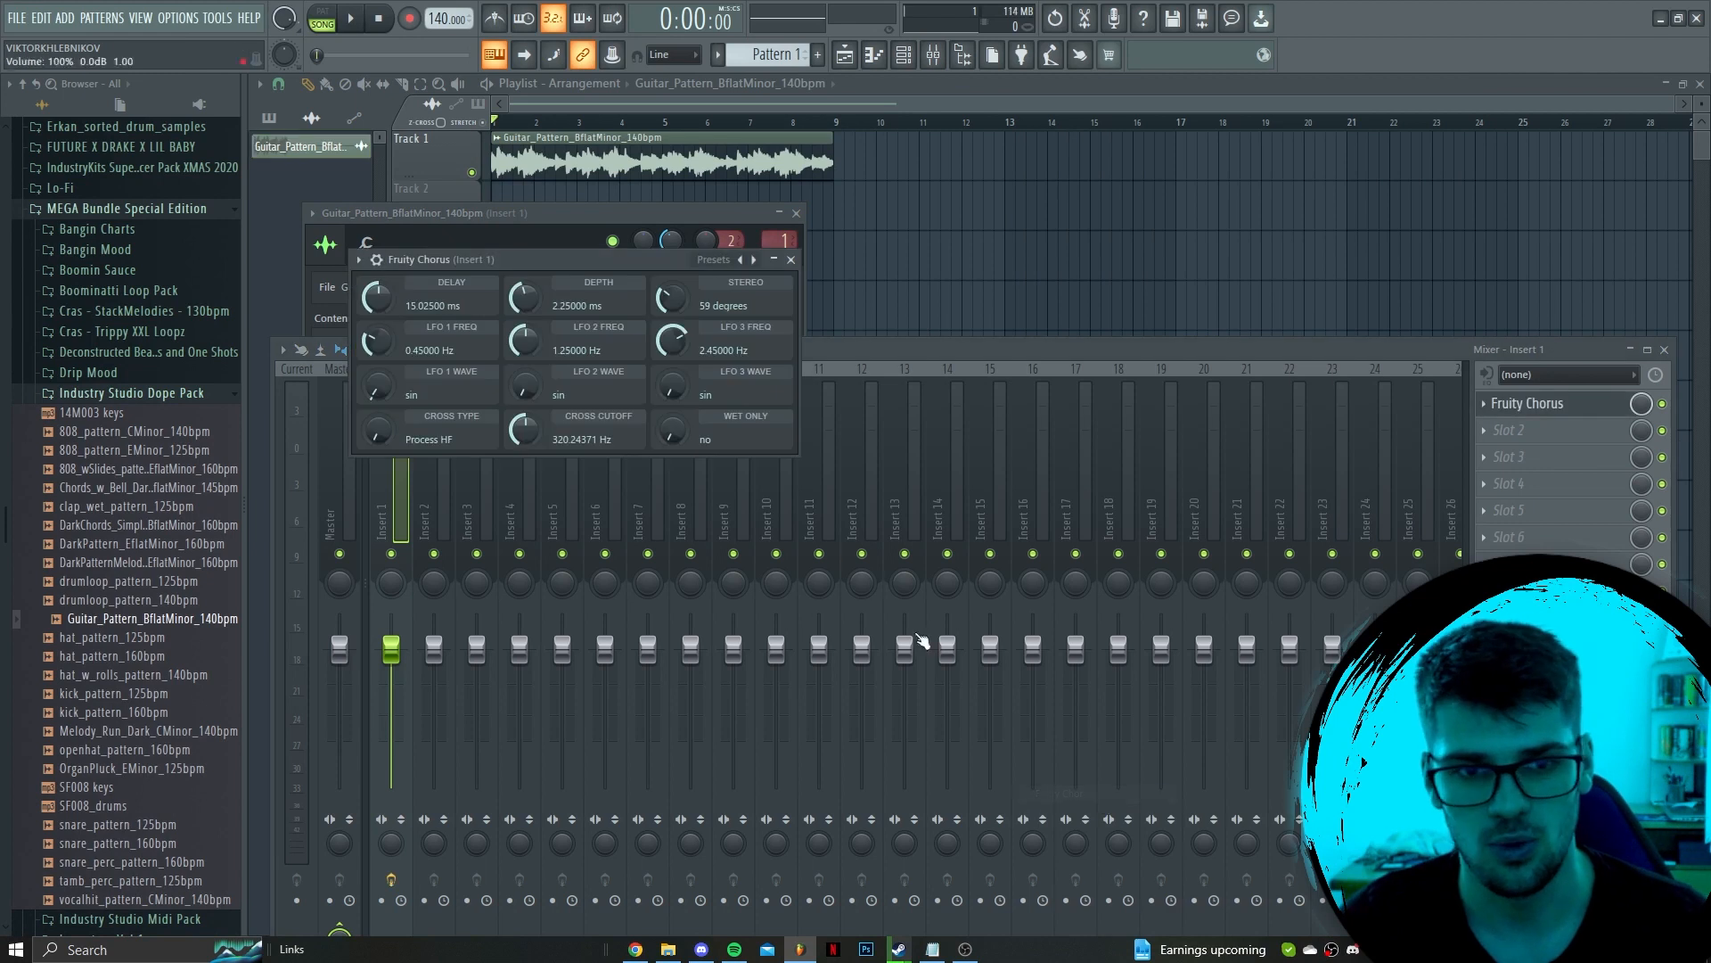
pyautogui.moveTo(1641, 404); pyautogui.dragTo(1641, 410)
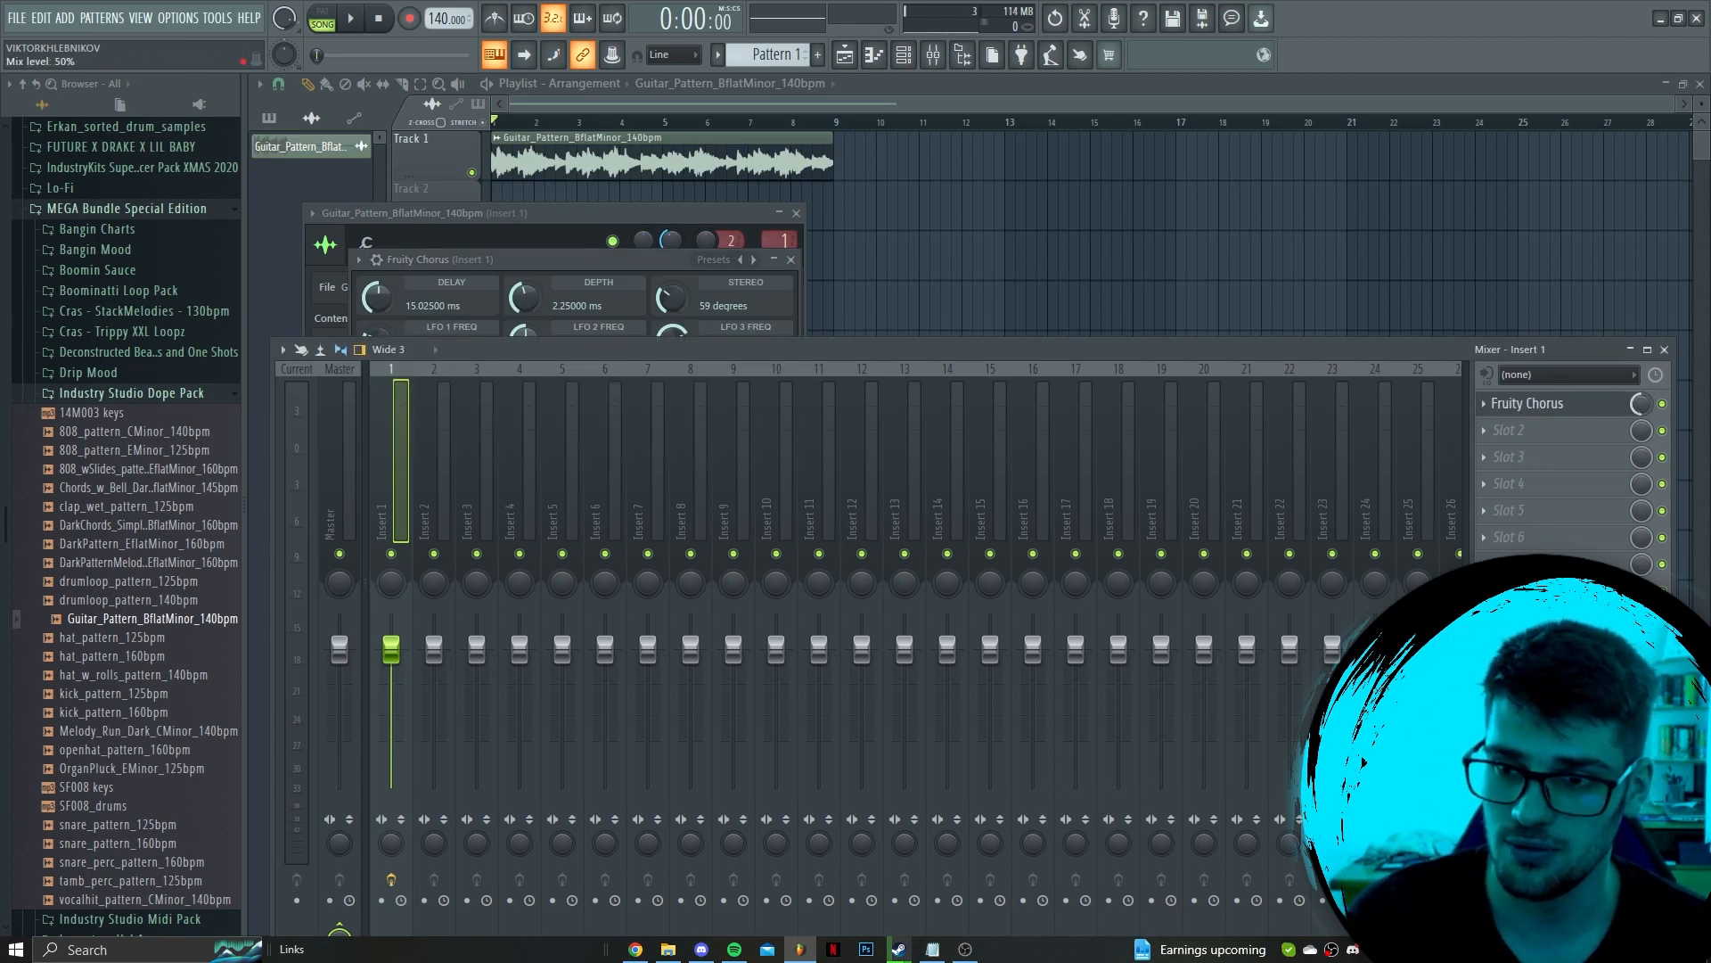
pyautogui.press('space')
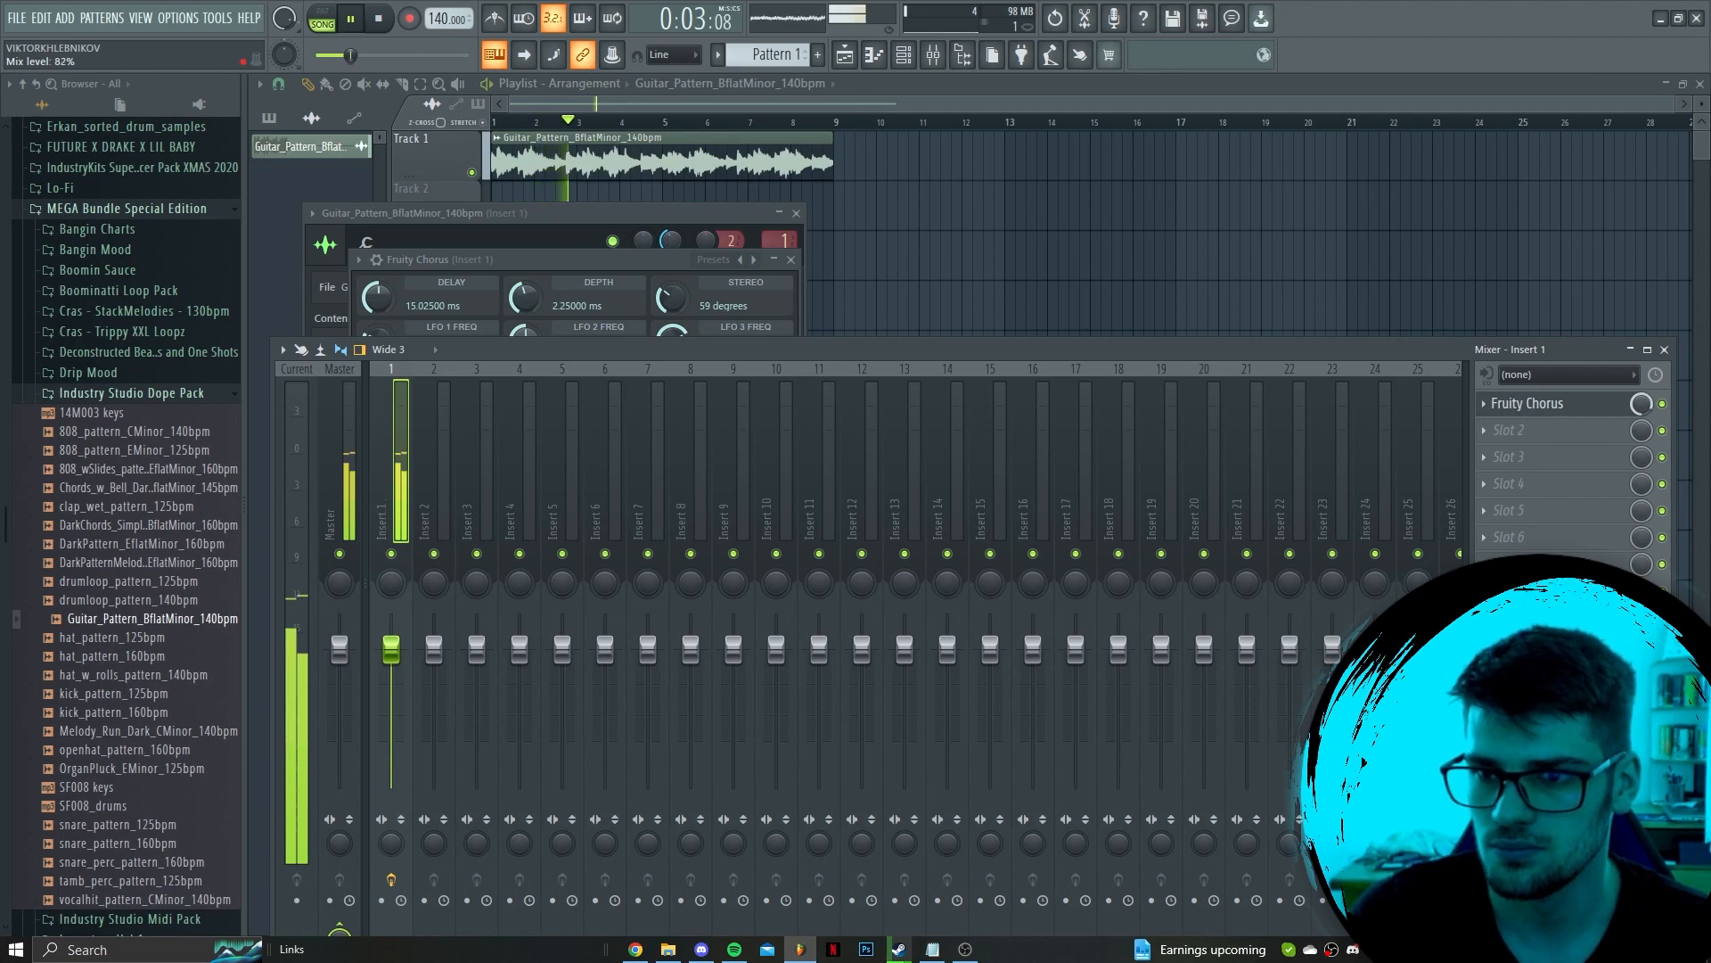
# Add Fruity Parametric EQ 2 to slot 2, cutting the lowest frequencies with band 1 and slightly dipping the mids with band 6
pyautogui.click(1579, 440)
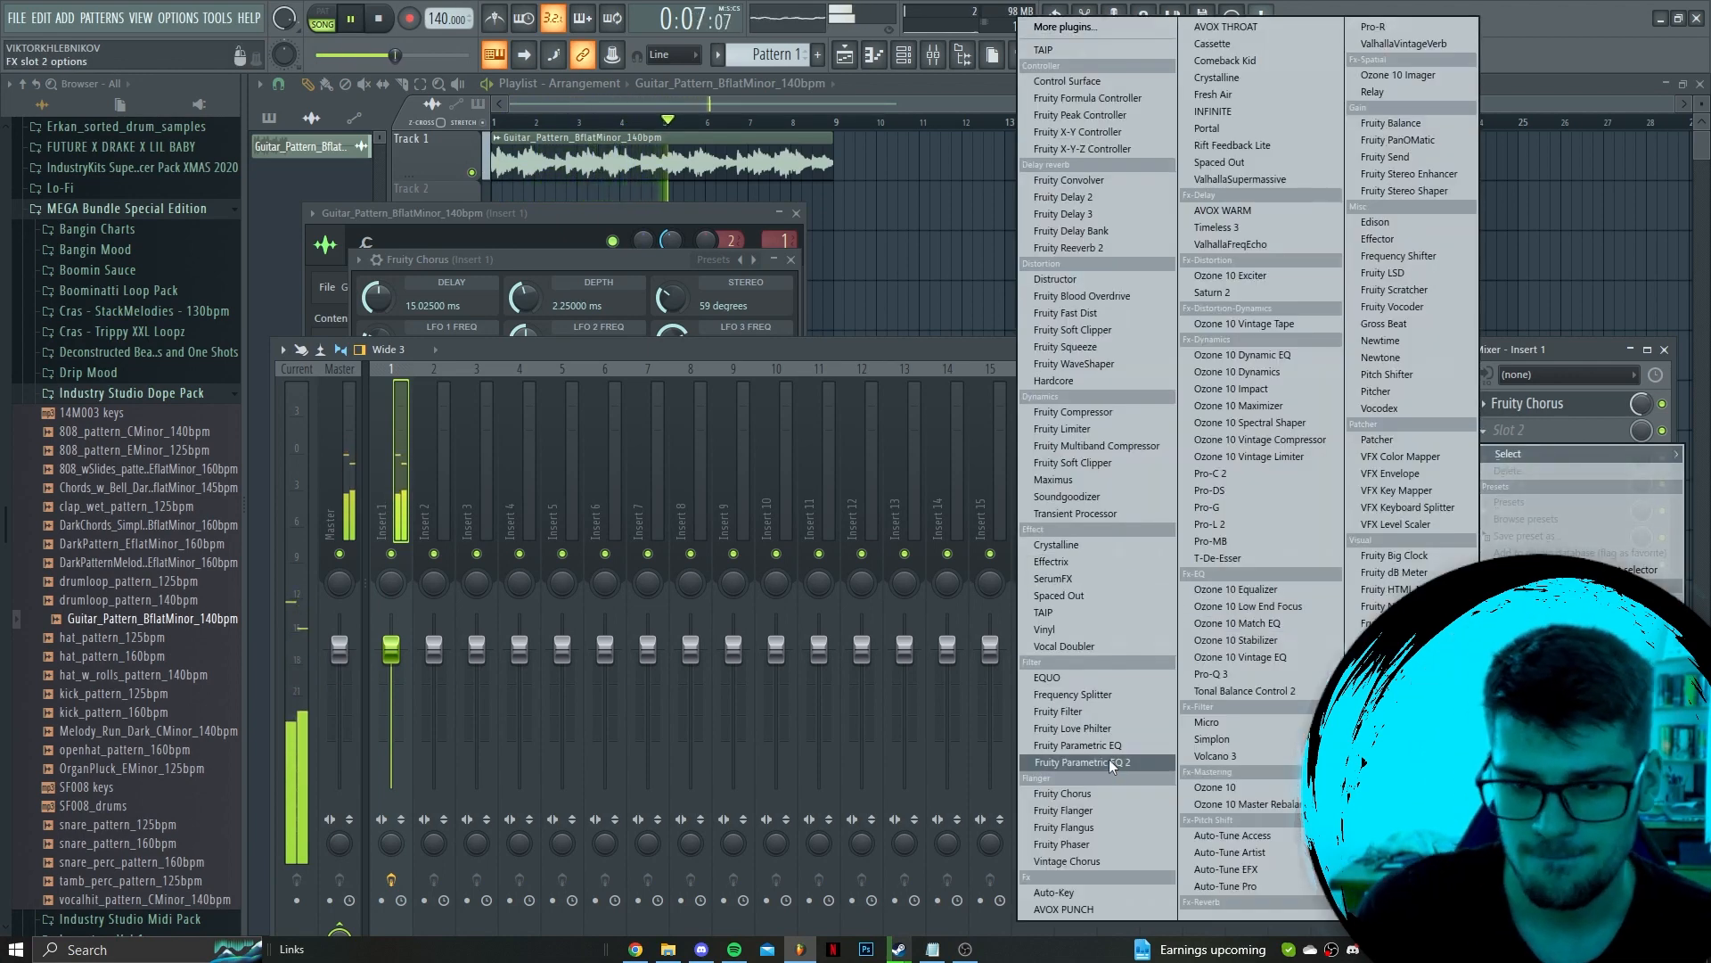
pyautogui.click(1081, 762)
pyautogui.moveTo(456, 433); pyautogui.dragTo(463, 541)
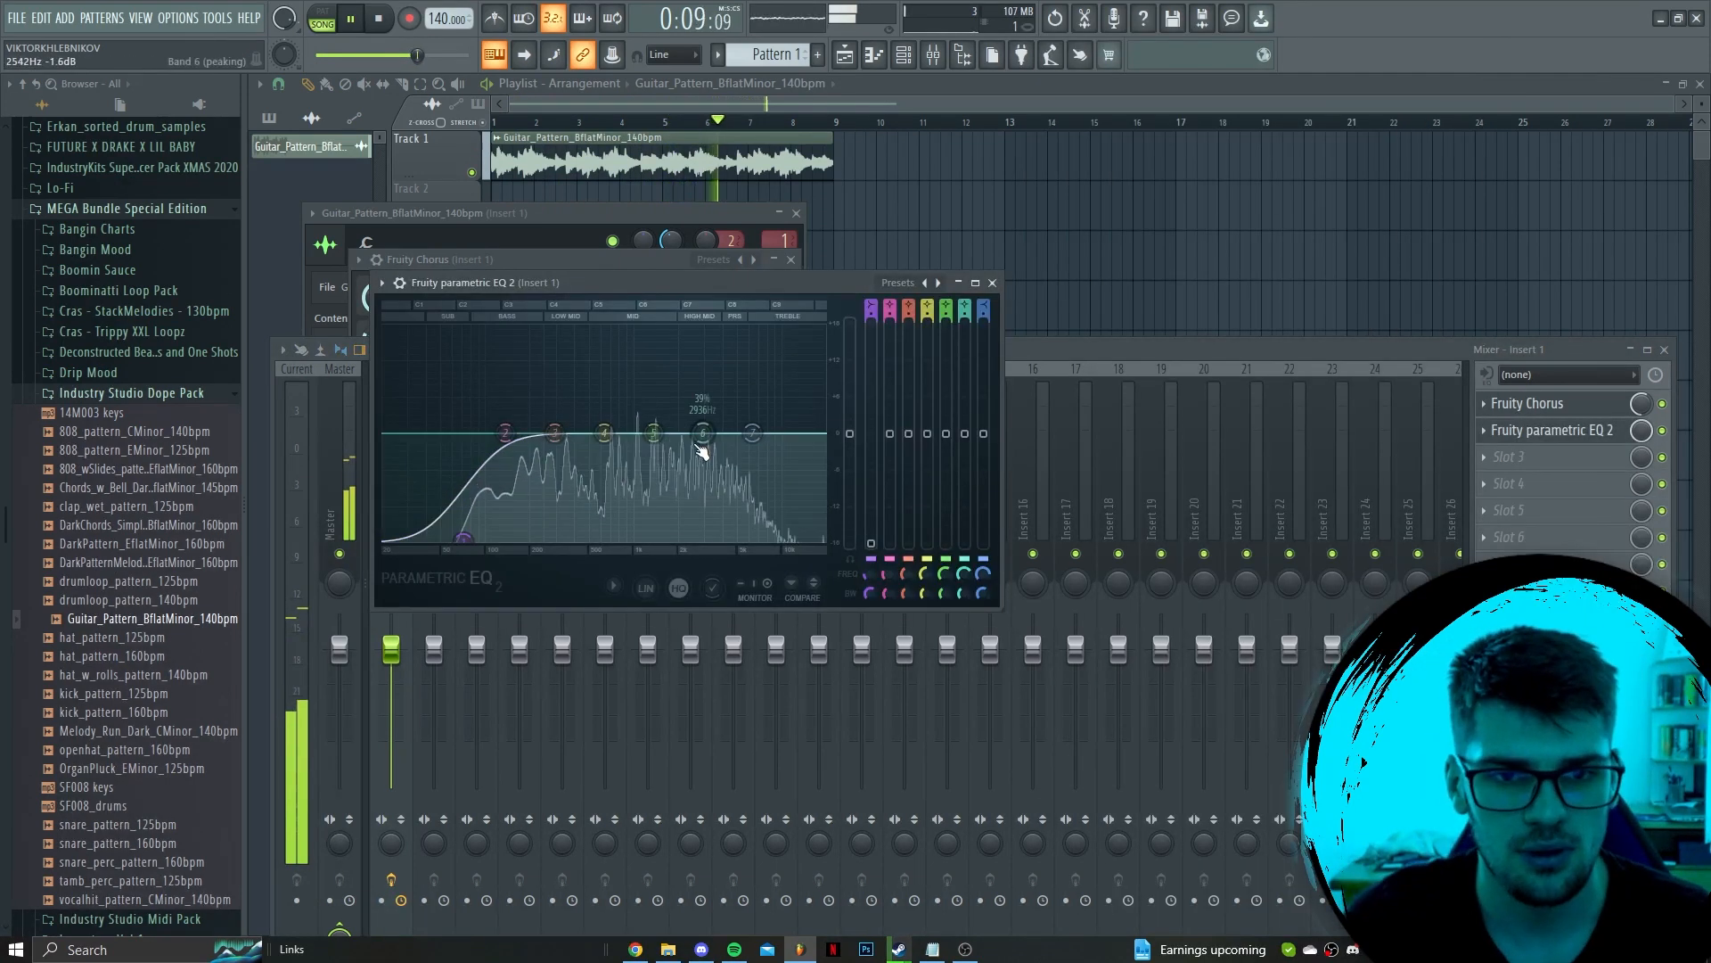
pyautogui.moveTo(704, 433); pyautogui.dragTo(652, 437)
# Add Fruity Reeverb 2 to slot 3 with a mix level of about 60%, and stop playback
pyautogui.click(1551, 457)
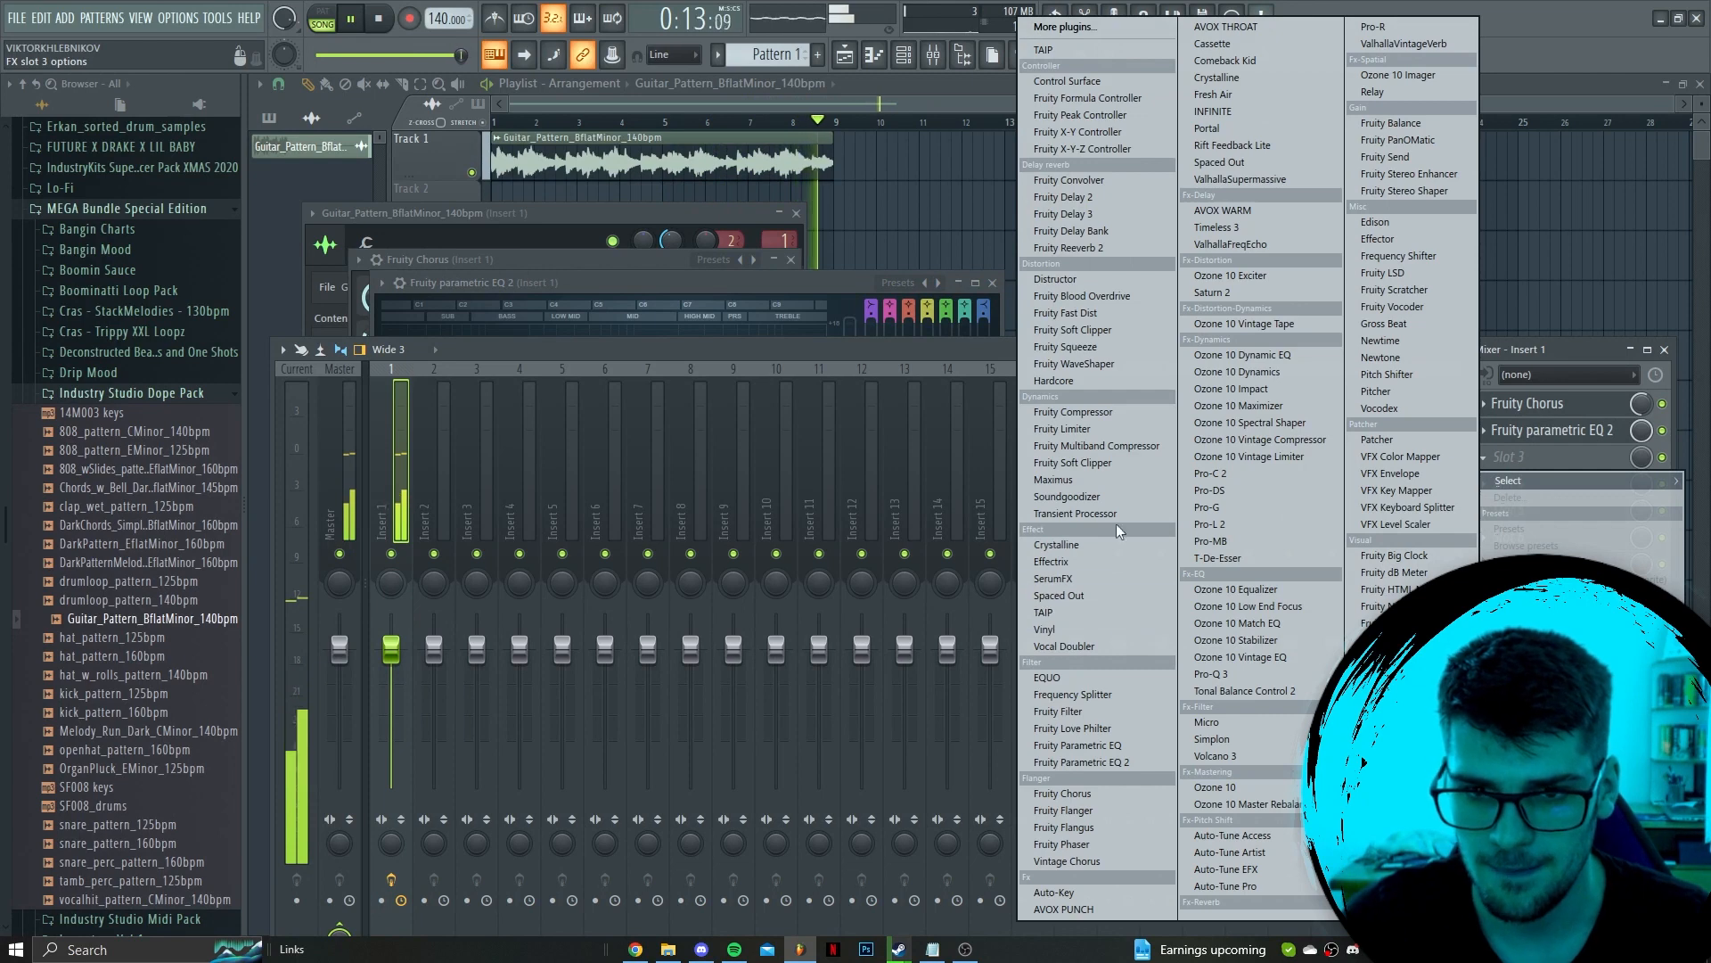
pyautogui.click(1113, 253)
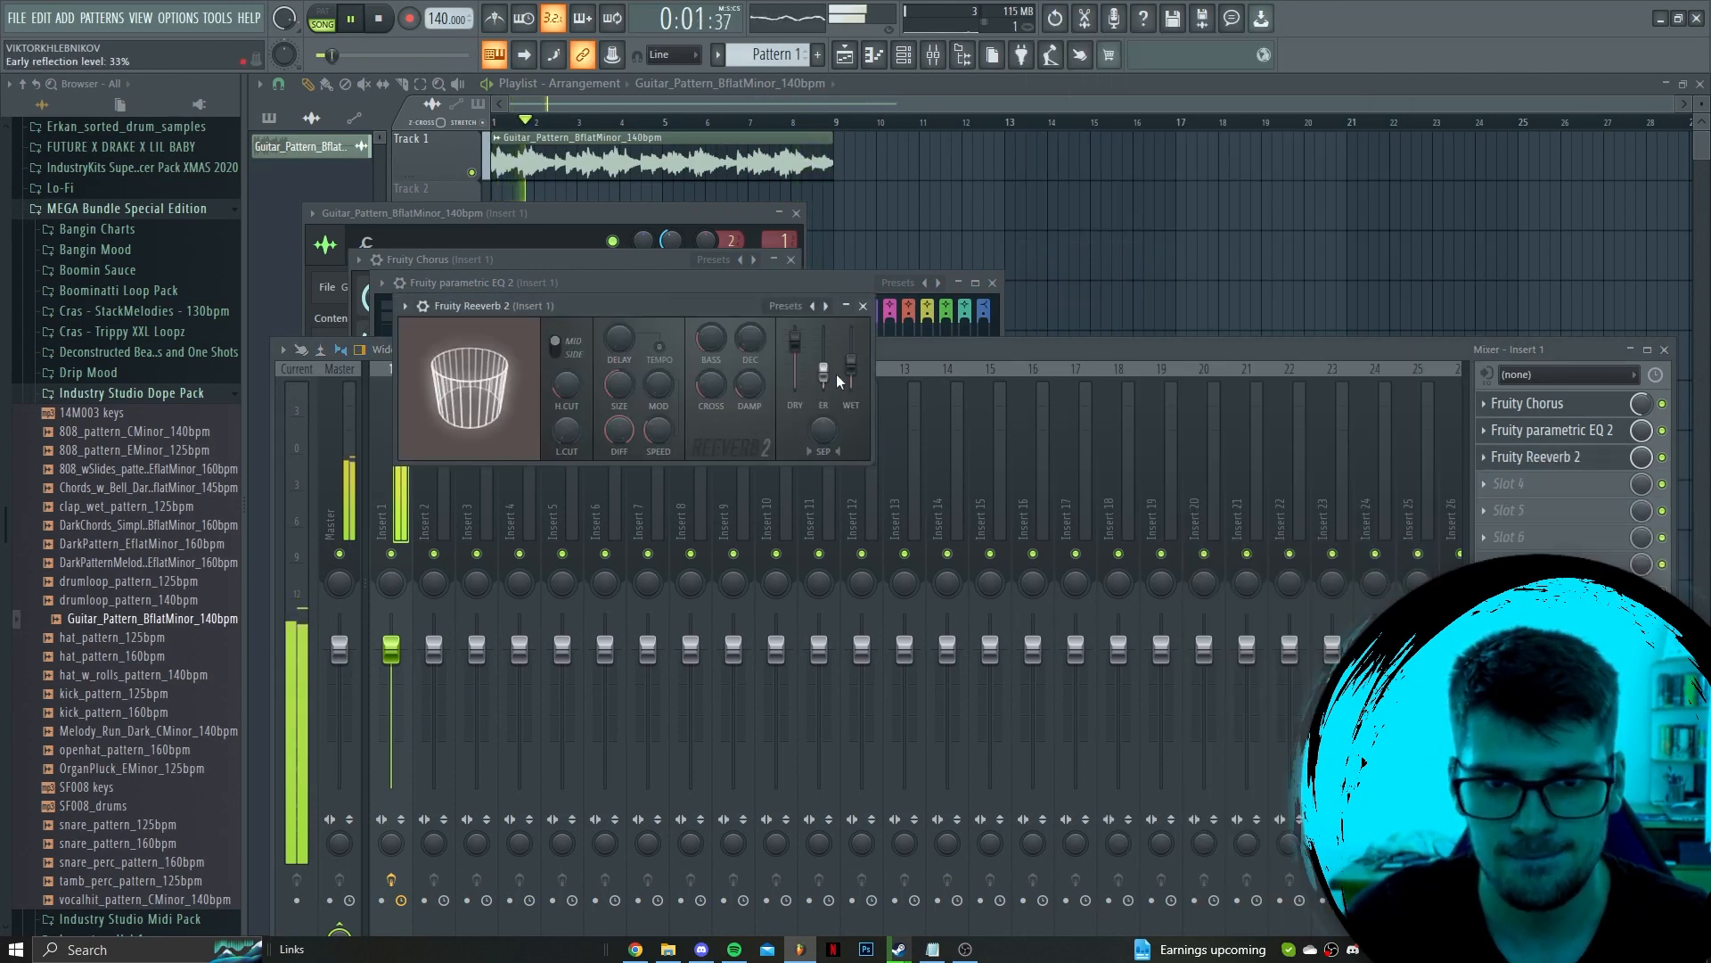
pyautogui.moveTo(1642, 458); pyautogui.dragTo(1642, 470)
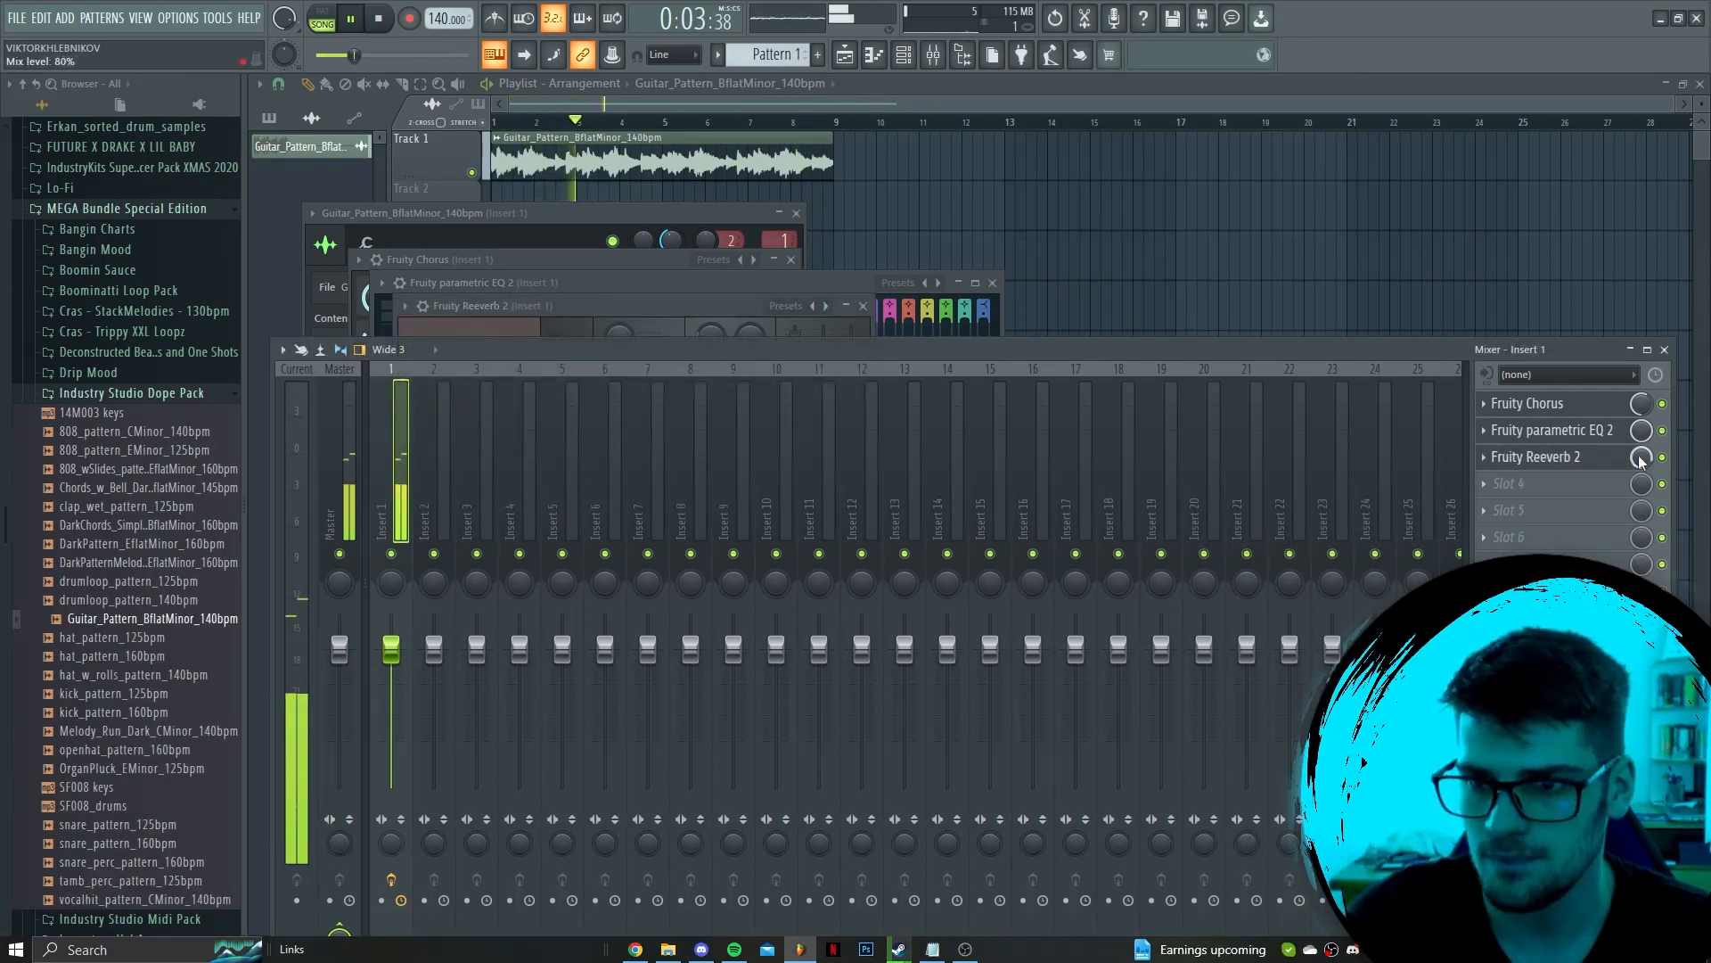
pyautogui.press('space')
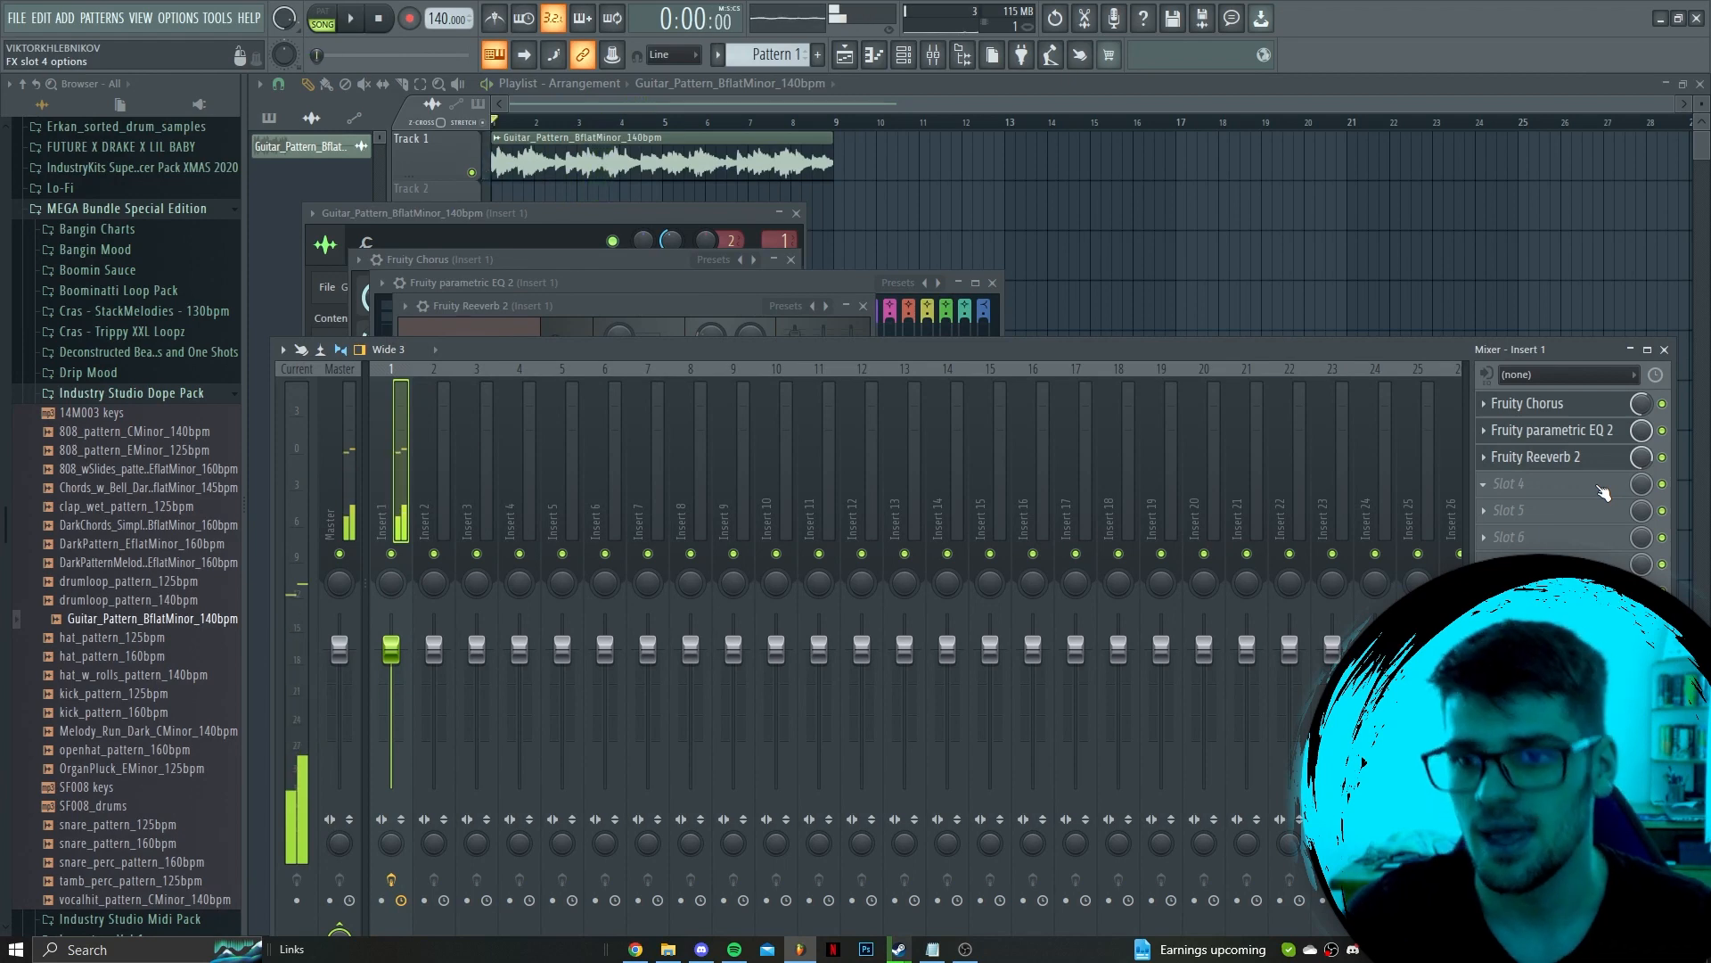
# Load Vinyl into slot 4 of Insert 1, raise its dust amount, and close the effect and mixer windows
pyautogui.click(1601, 489)
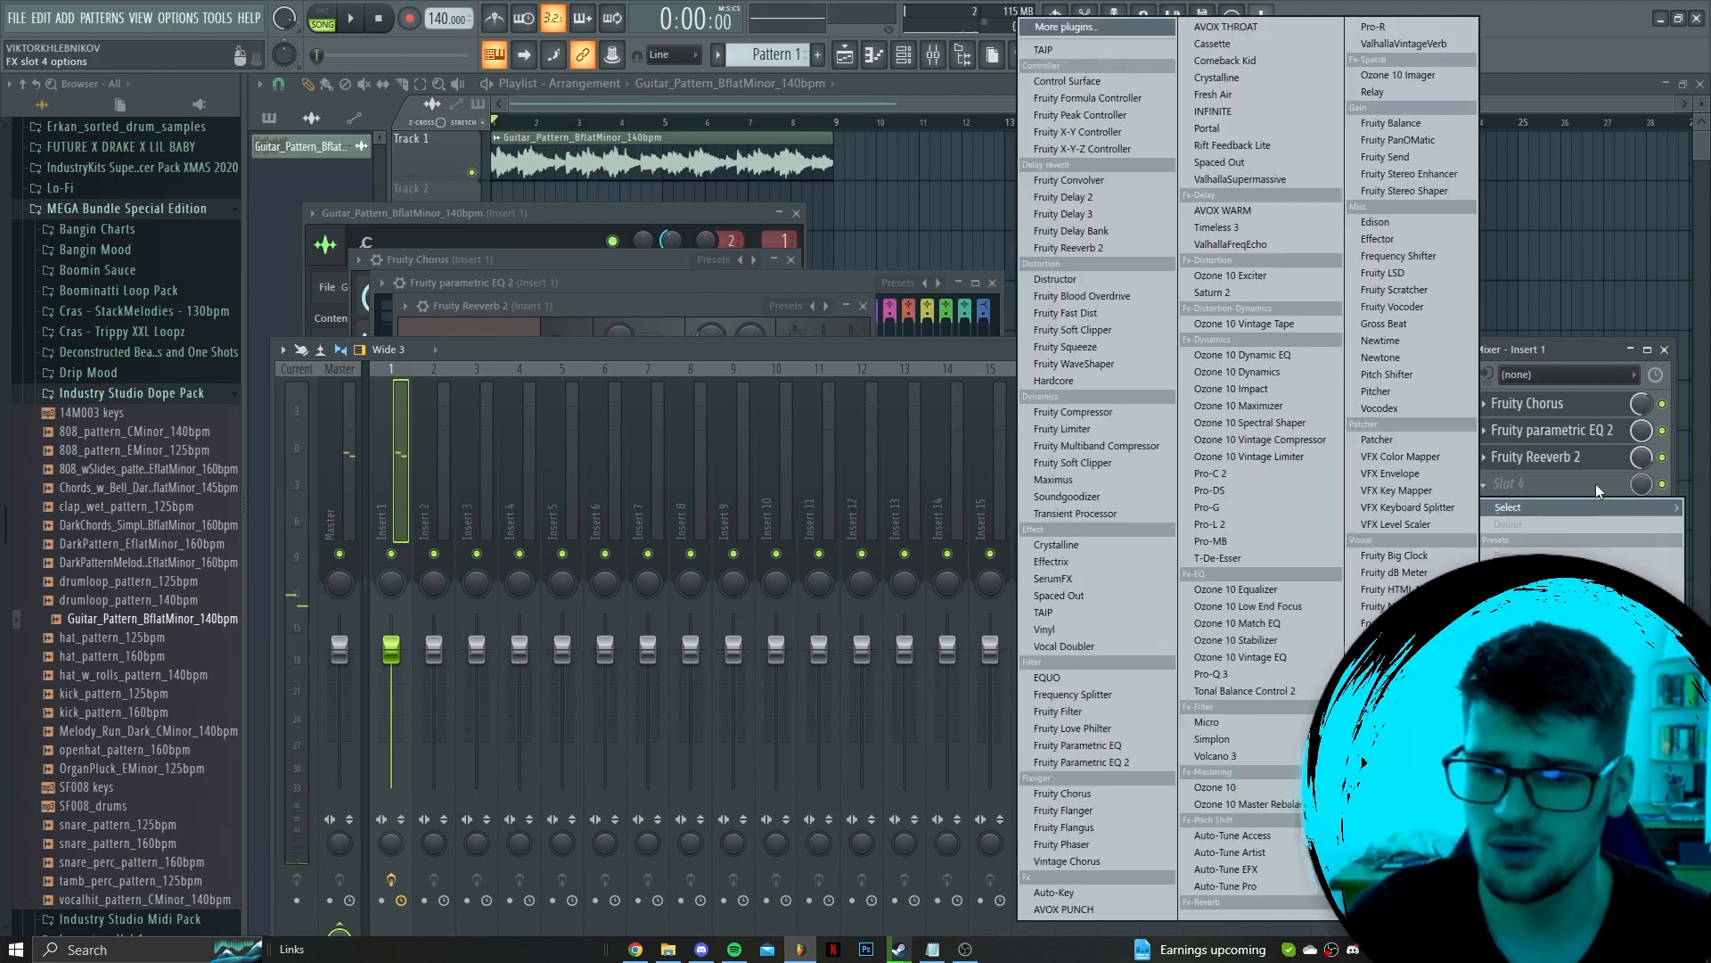
pyautogui.click(1157, 637)
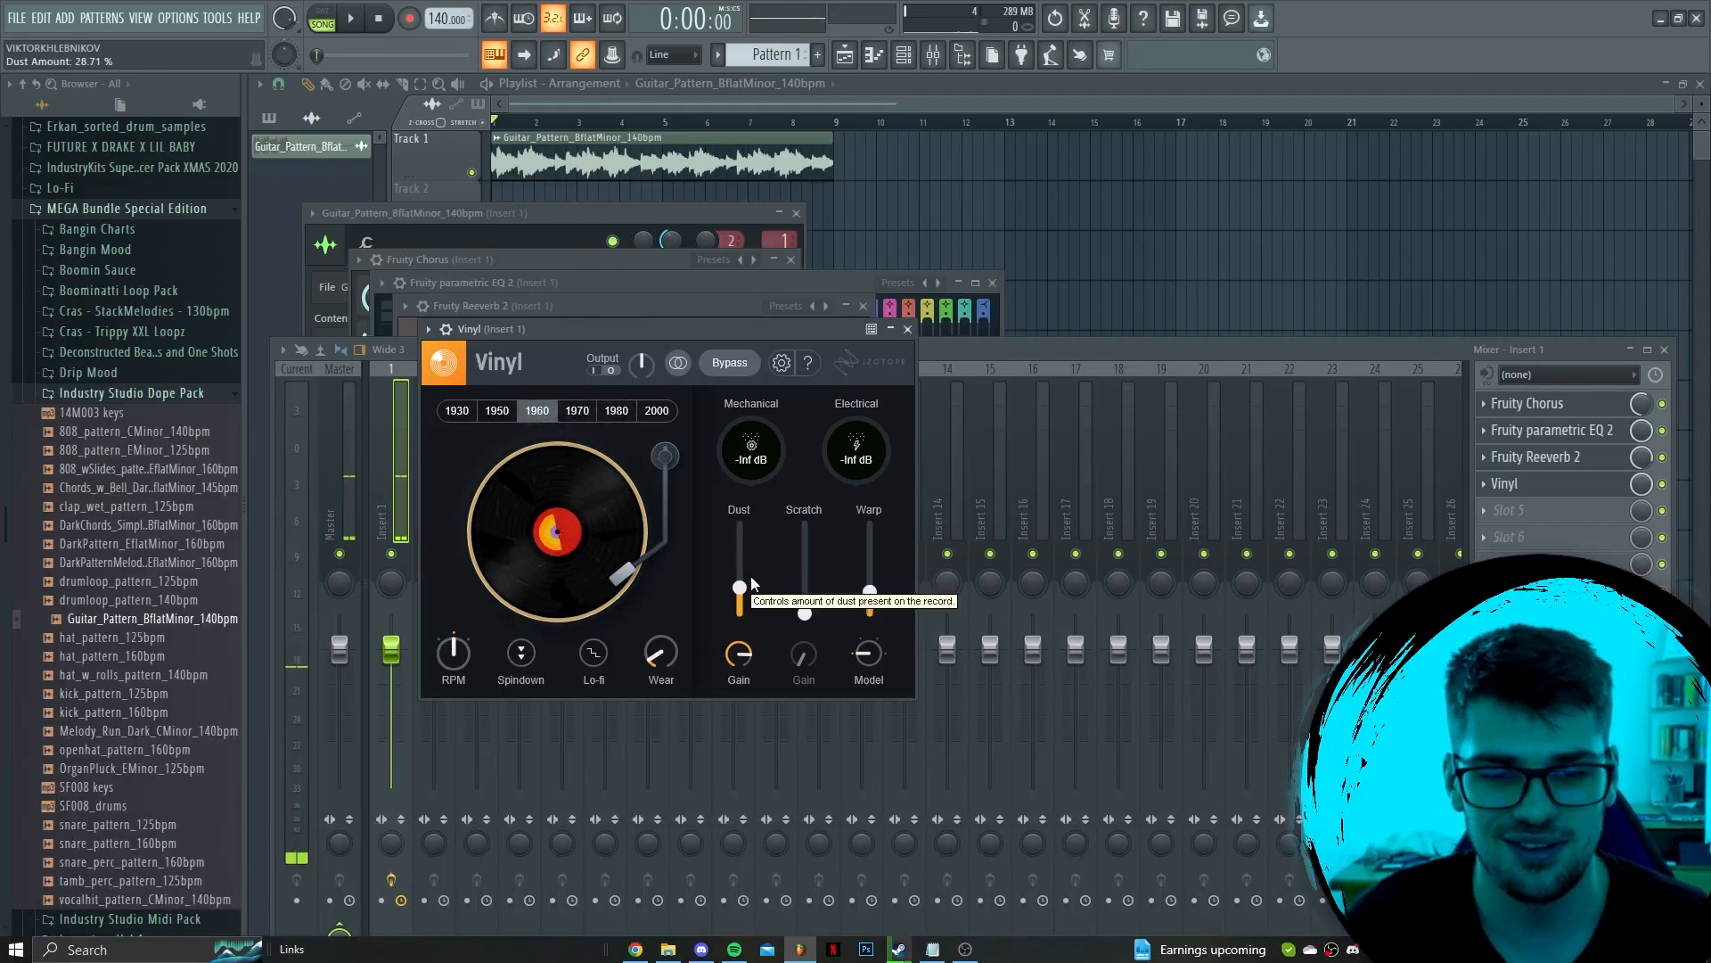
pyautogui.press('space')
pyautogui.moveTo(740, 575); pyautogui.dragTo(739, 583)
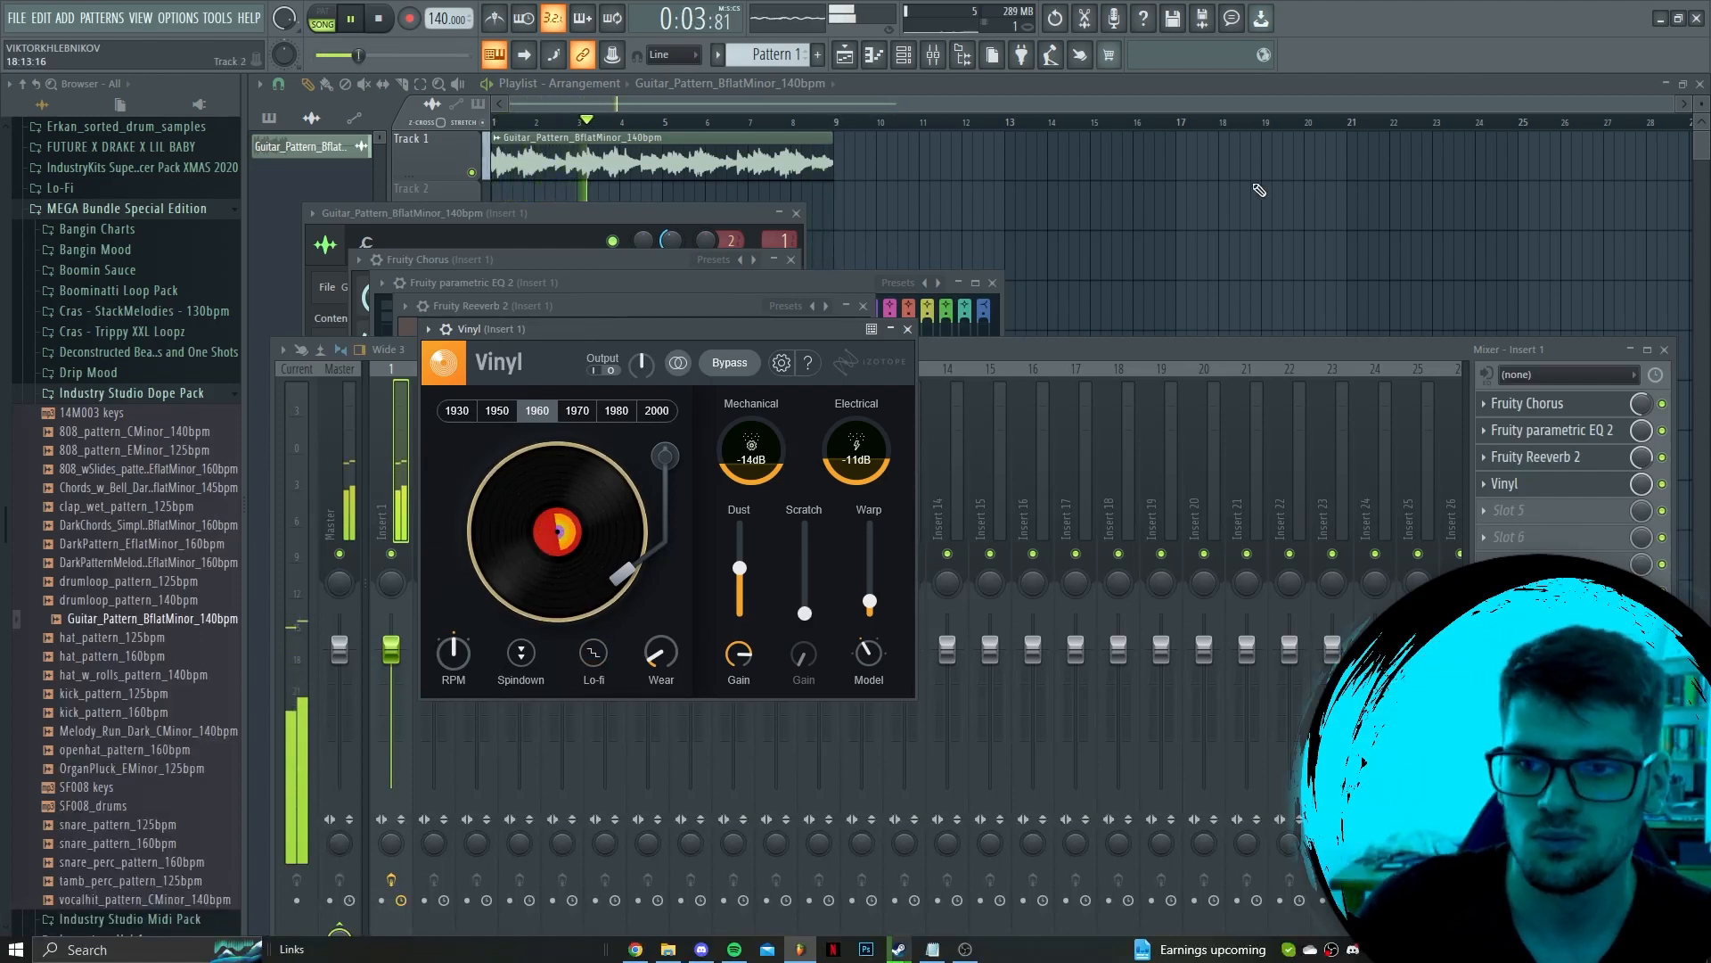
pyautogui.press('F12')
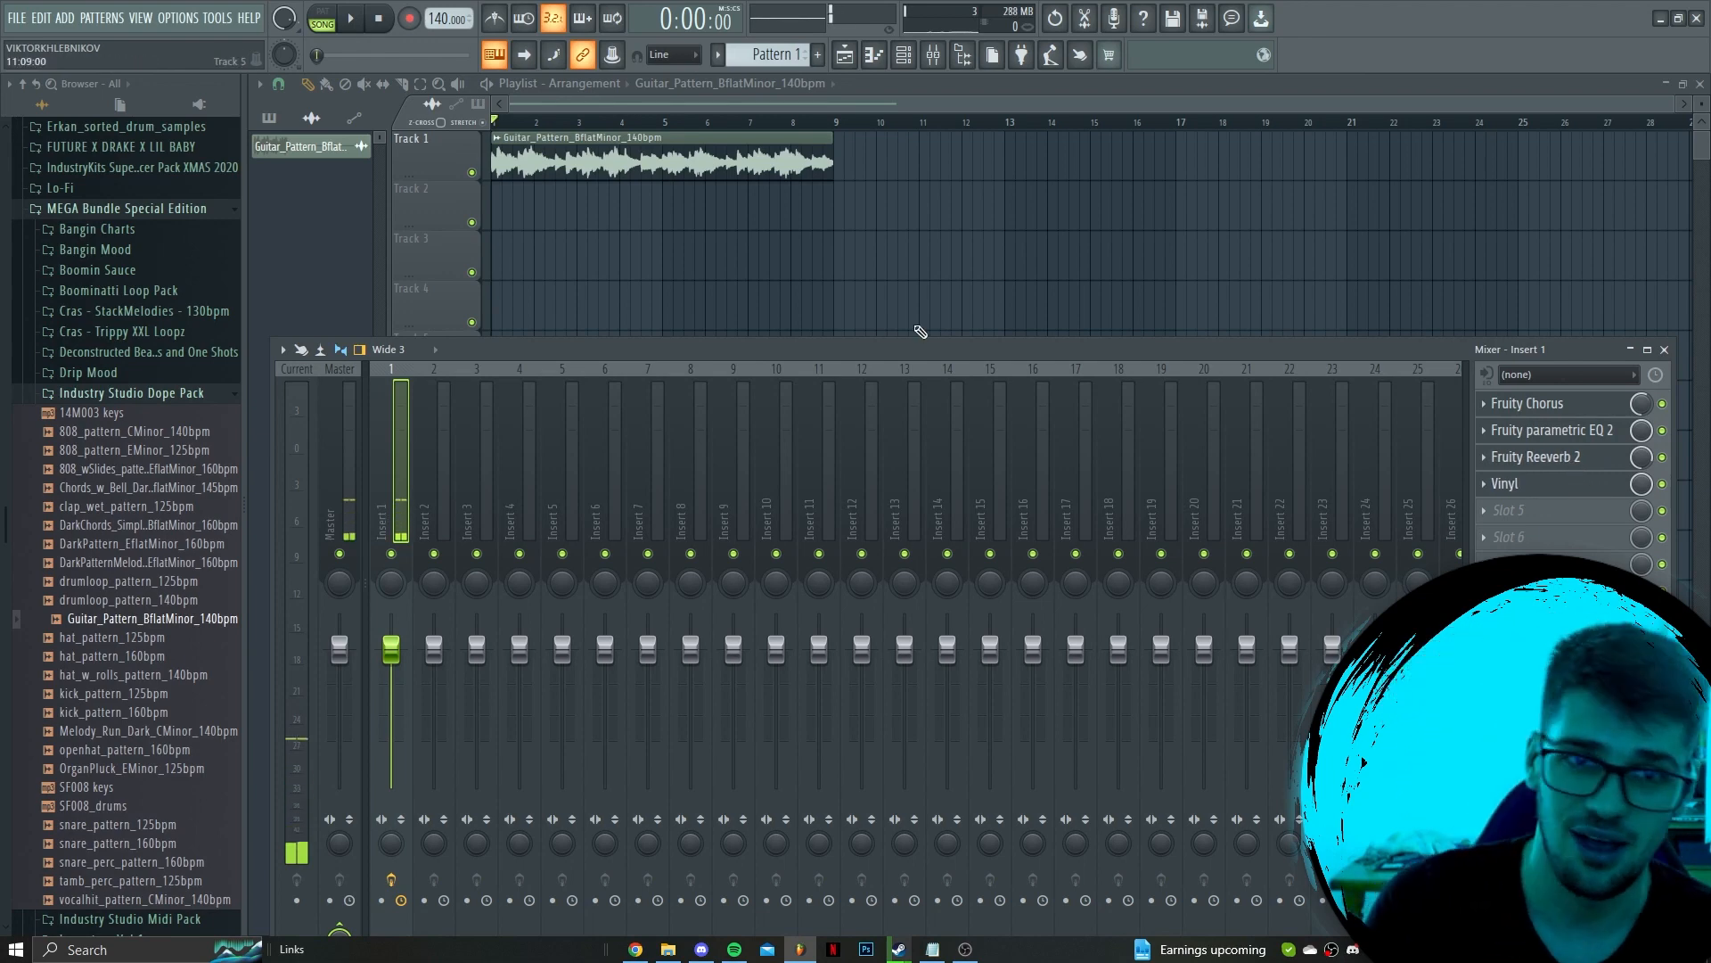
pyautogui.press('F9')
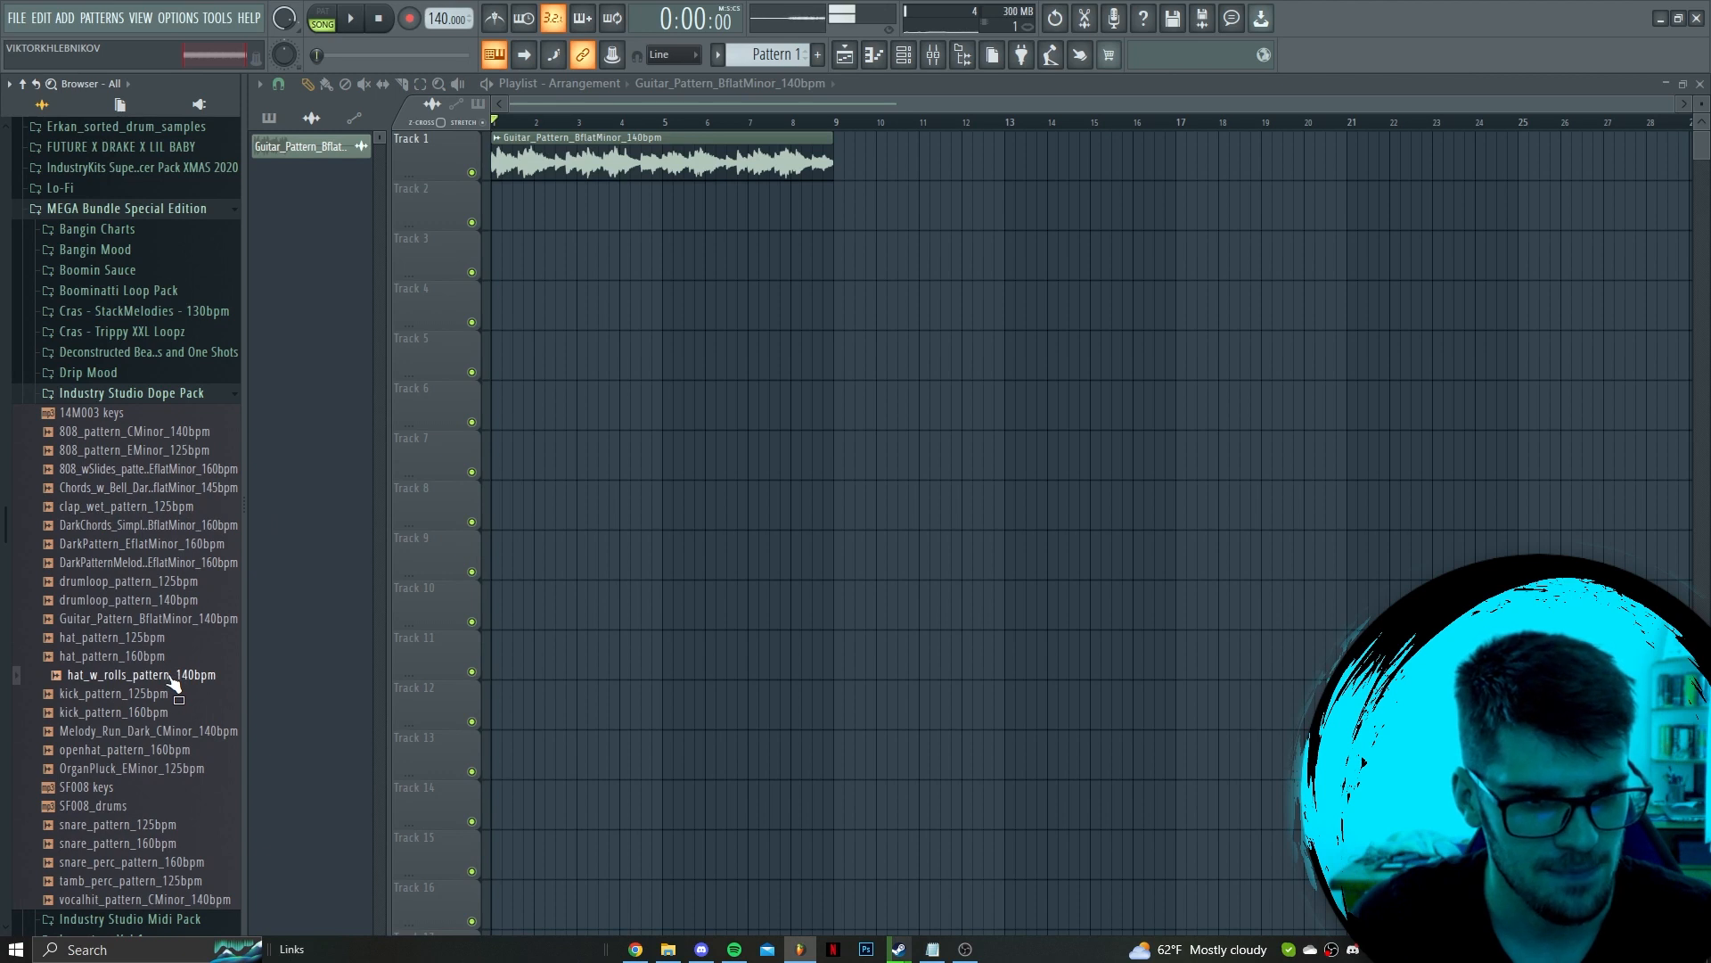
# Place hat_w_rolls_pattern_140bpm at the start of track 2 and shorten the clip to eight bars
pyautogui.moveTo(176, 683); pyautogui.dragTo(927, 172)
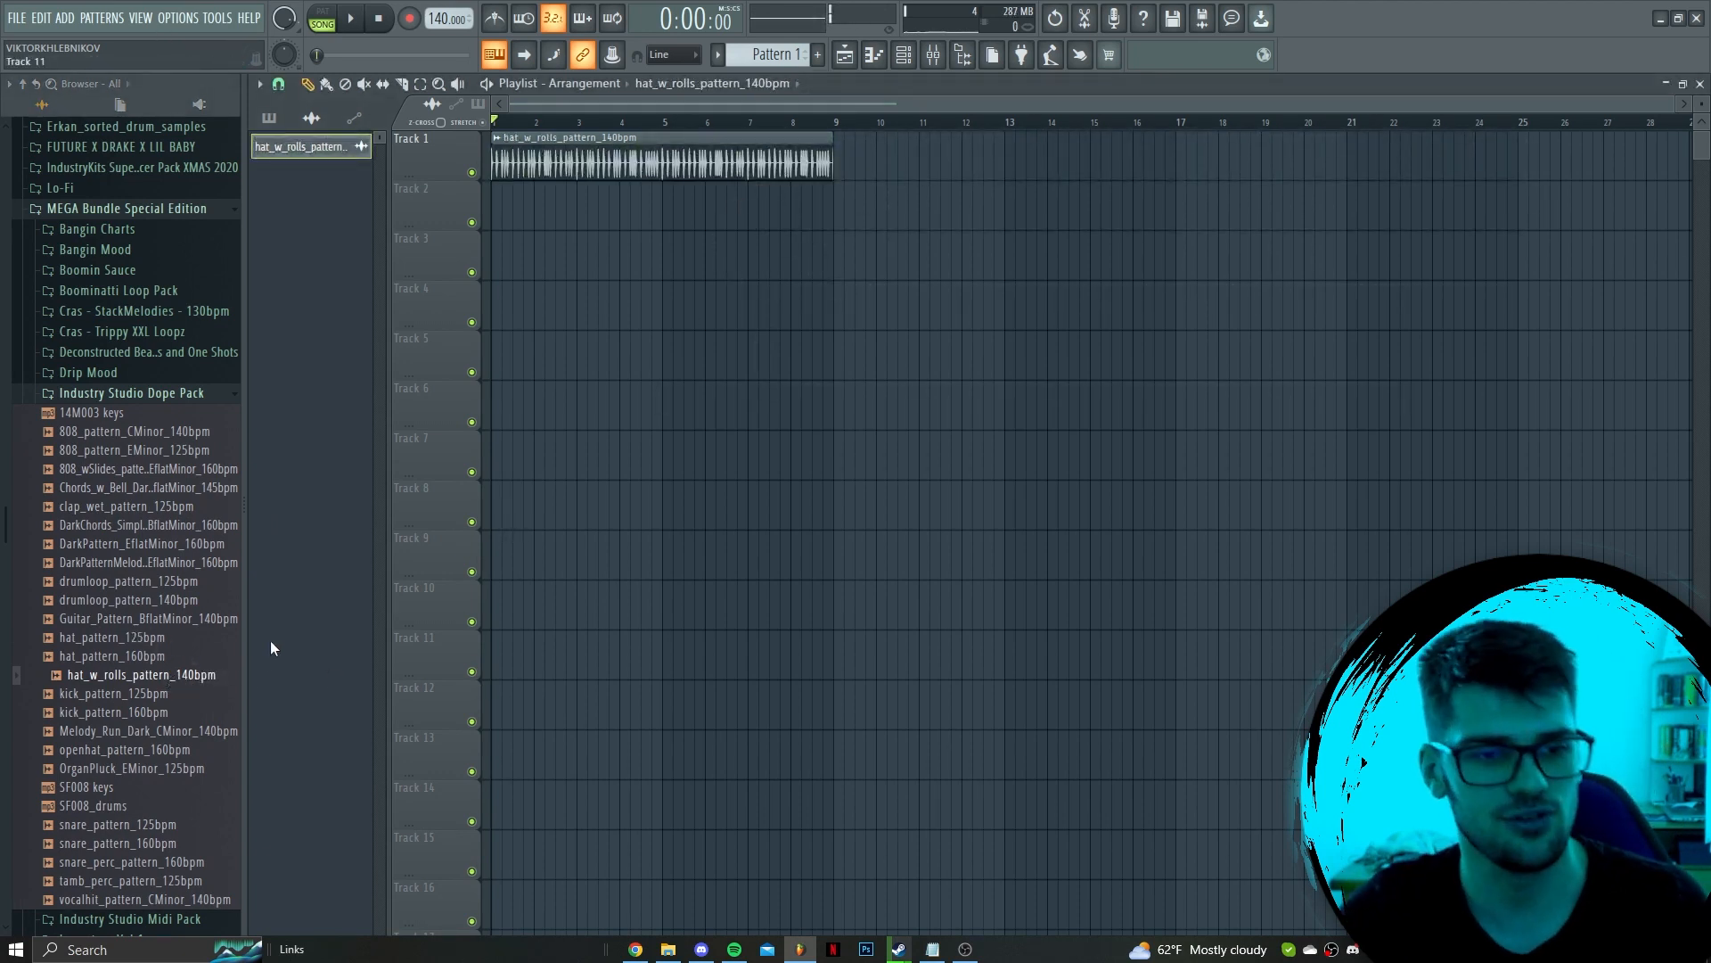
pyautogui.moveTo(828, 237); pyautogui.dragTo(587, 189)
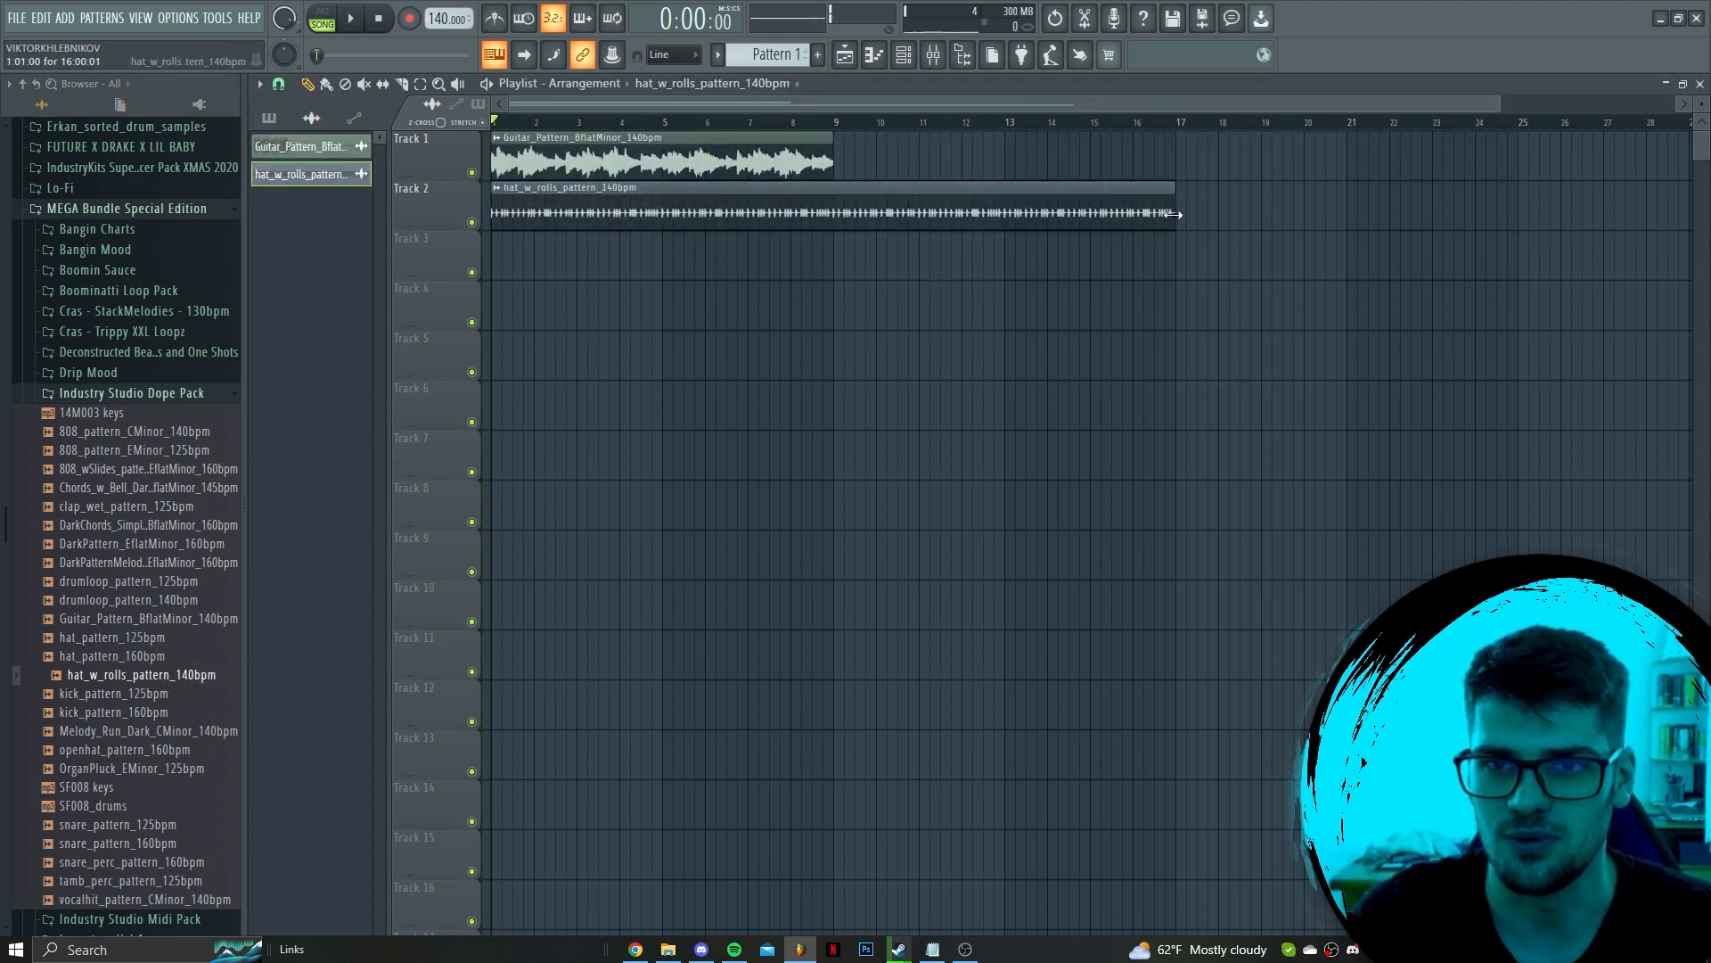
pyautogui.moveTo(1175, 214); pyautogui.dragTo(811, 221)
# Duplicate the guitar and hat clips together so both tracks extend to bar 17
pyautogui.moveTo(845, 276); pyautogui.dragTo(771, 163)
pyautogui.hotkey('ctrl', 'b')
pyautogui.keyDown('ctrl'); pyautogui.click(714, 275); pyautogui.keyUp('ctrl')
# Play the arrangement and lower the hat clip's channel volume to about 67%
pyautogui.press('space')
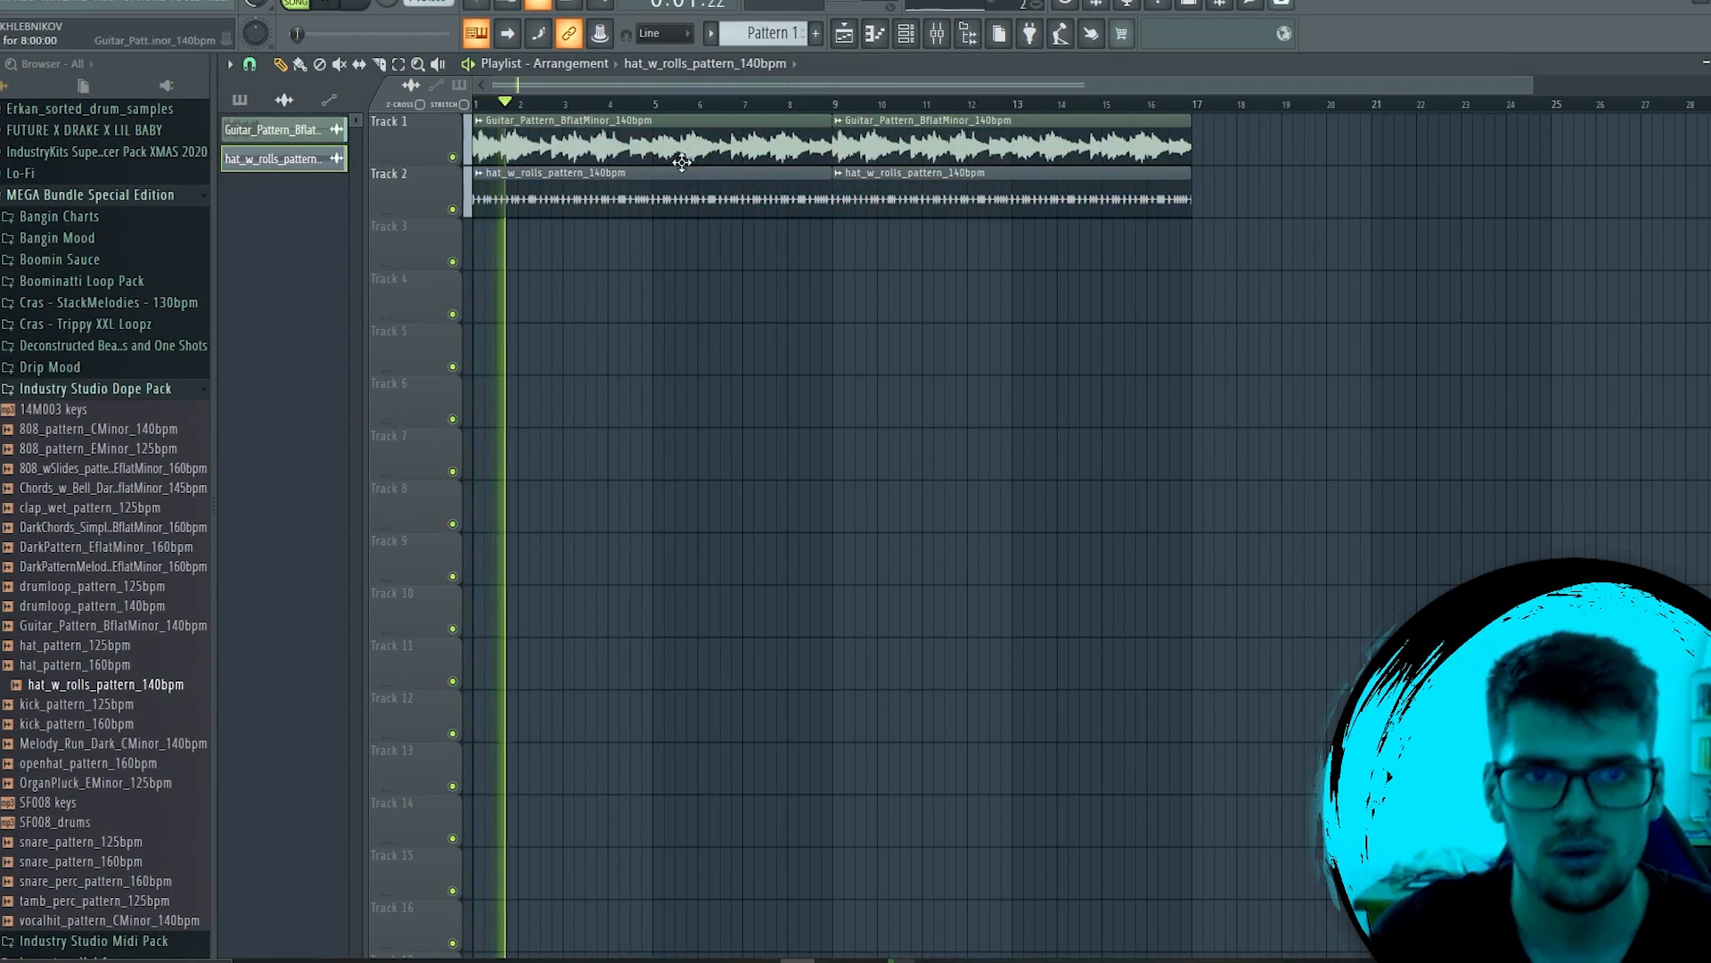
pyautogui.doubleClick(718, 187)
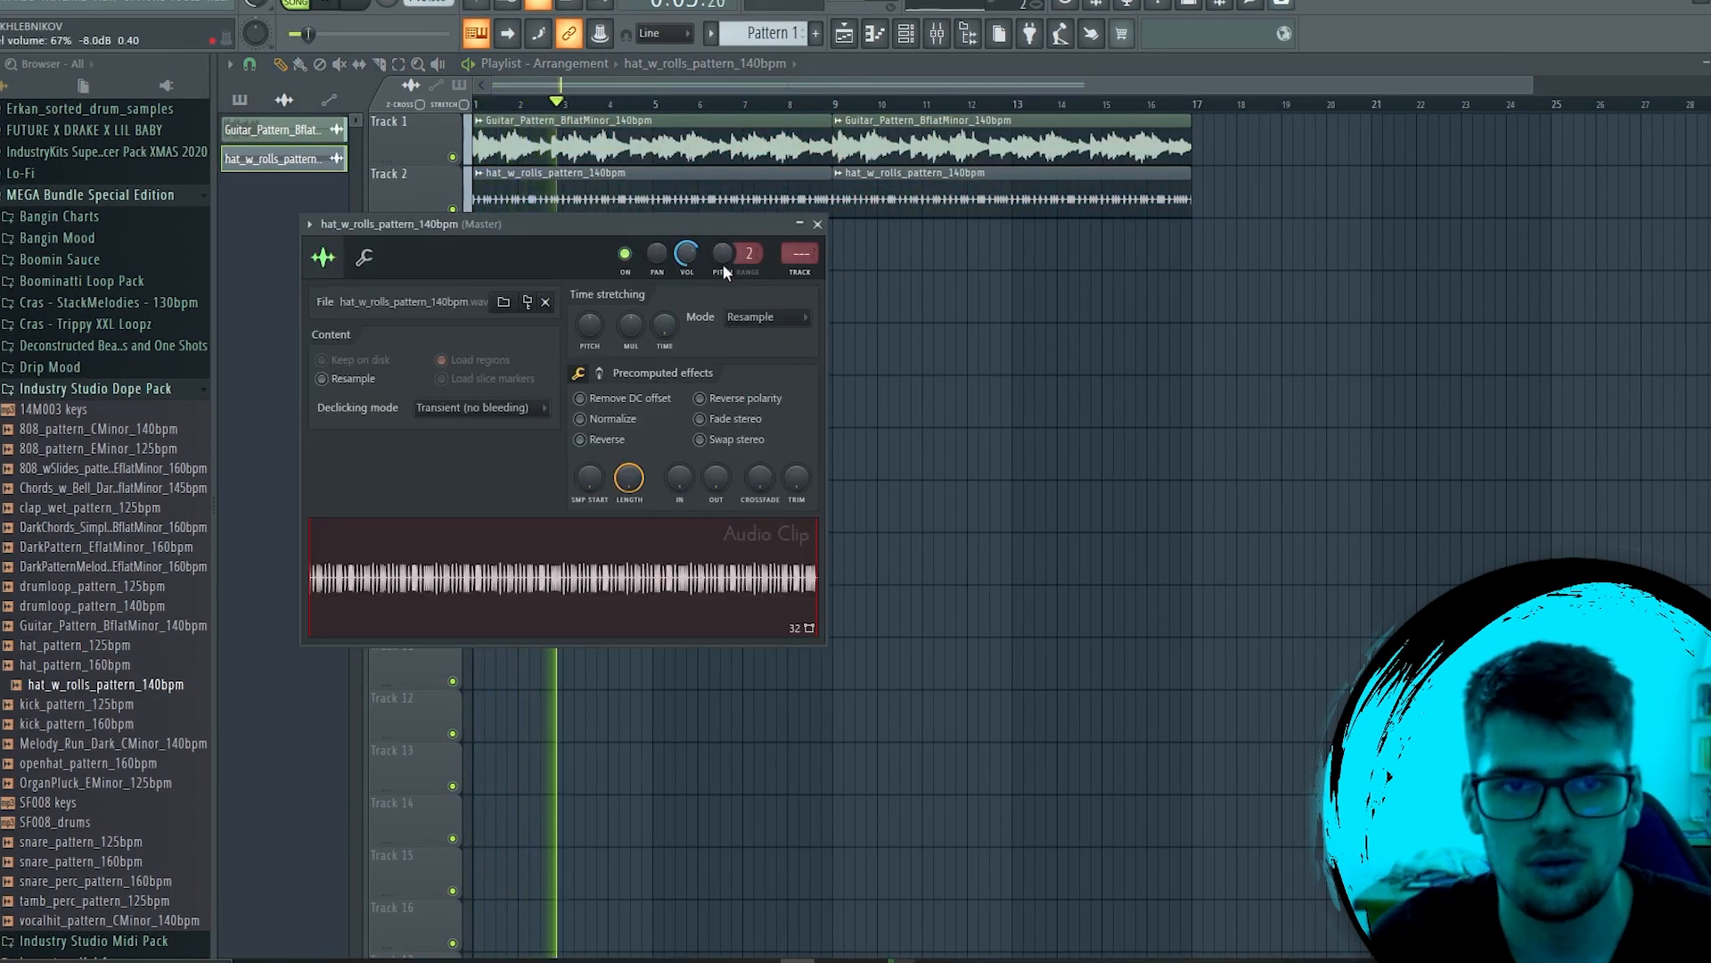
pyautogui.click(817, 223)
# Rename Pattern 1 as Drums
pyautogui.click(815, 33)
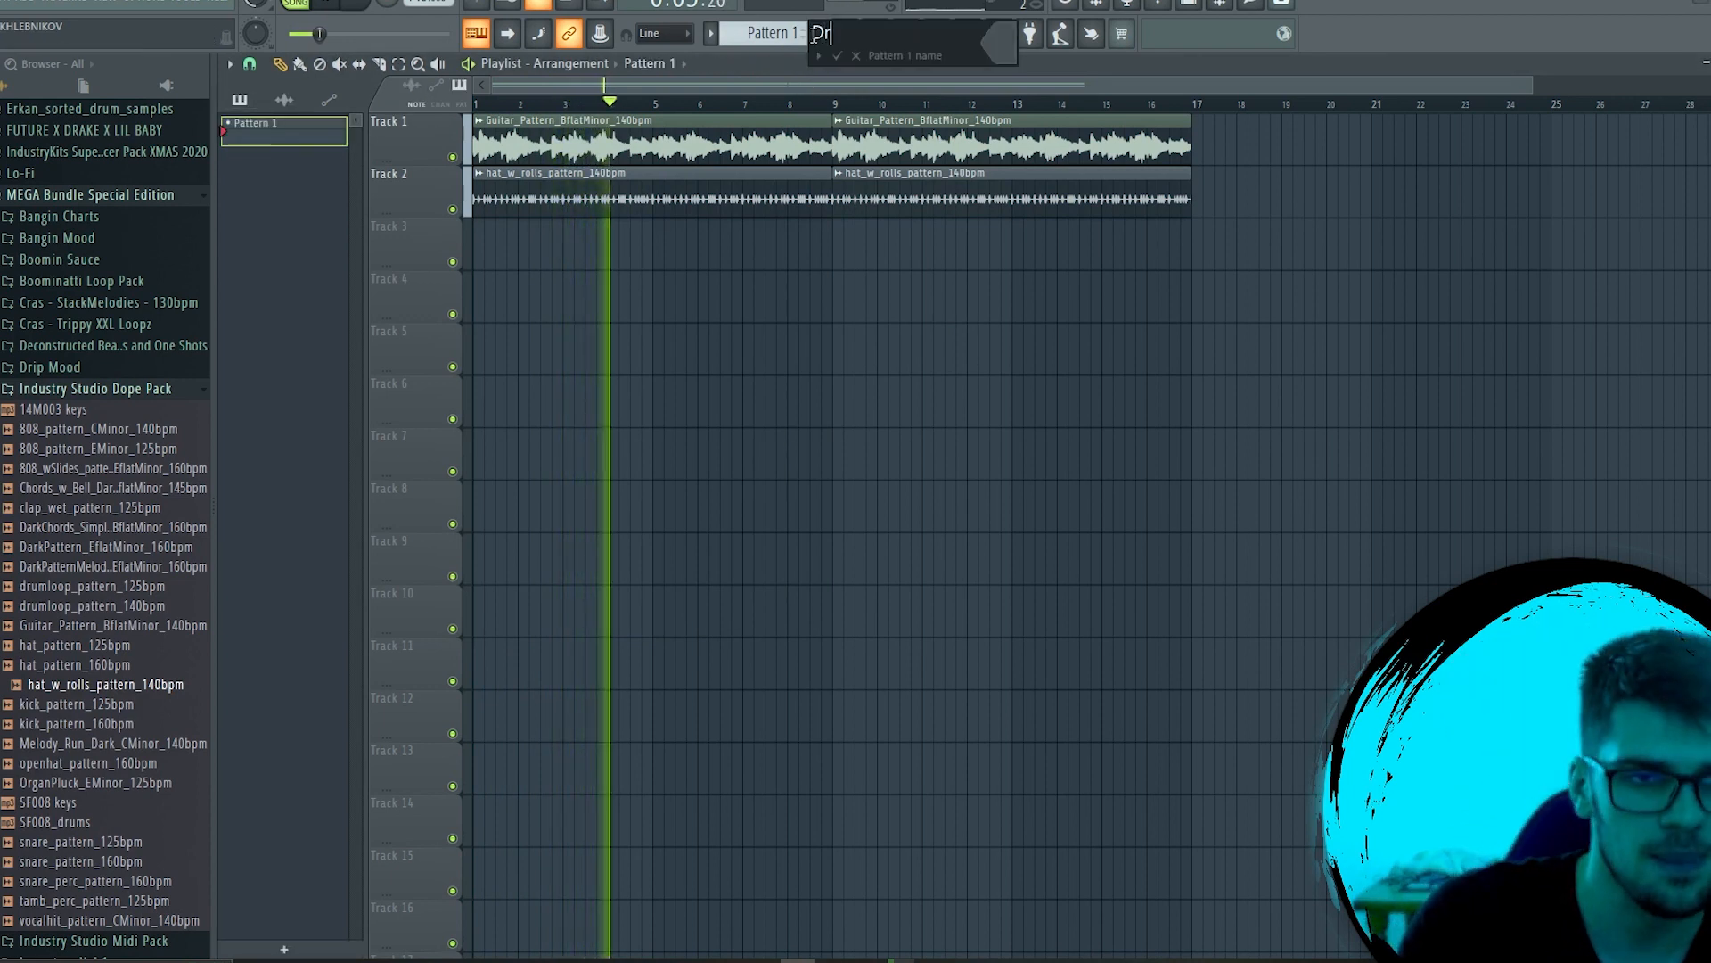
pyautogui.write('Drums')
pyautogui.press('Return')
# Place a four-bar Drums clip at the start of track 3 and duplicate it three times to reach bar 17
pyautogui.click(526, 234)
pyautogui.moveTo(526, 241); pyautogui.dragTo(662, 265)
pyautogui.click(625, 246)
pyautogui.rightClick(627, 245)
pyautogui.moveTo(658, 278); pyautogui.dragTo(628, 256)
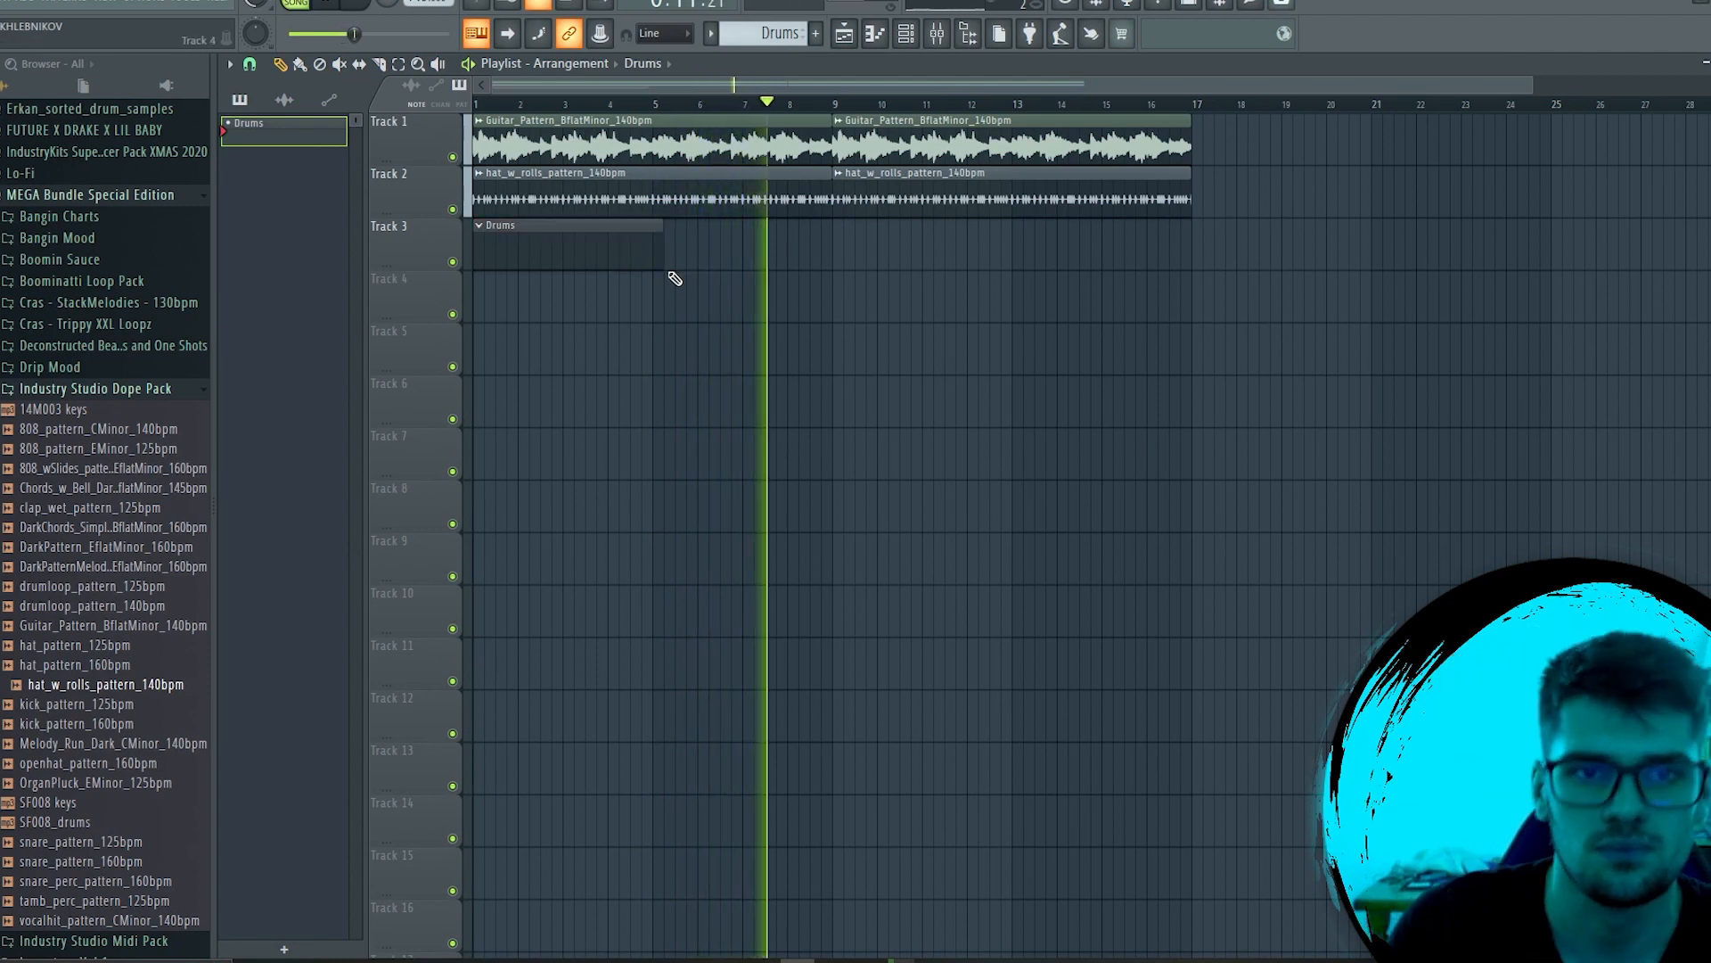
pyautogui.hotkey('ctrl', 'b')
pyautogui.hotkey('ctrl', 'b')
pyautogui.hotkey('ctrl', 'b')
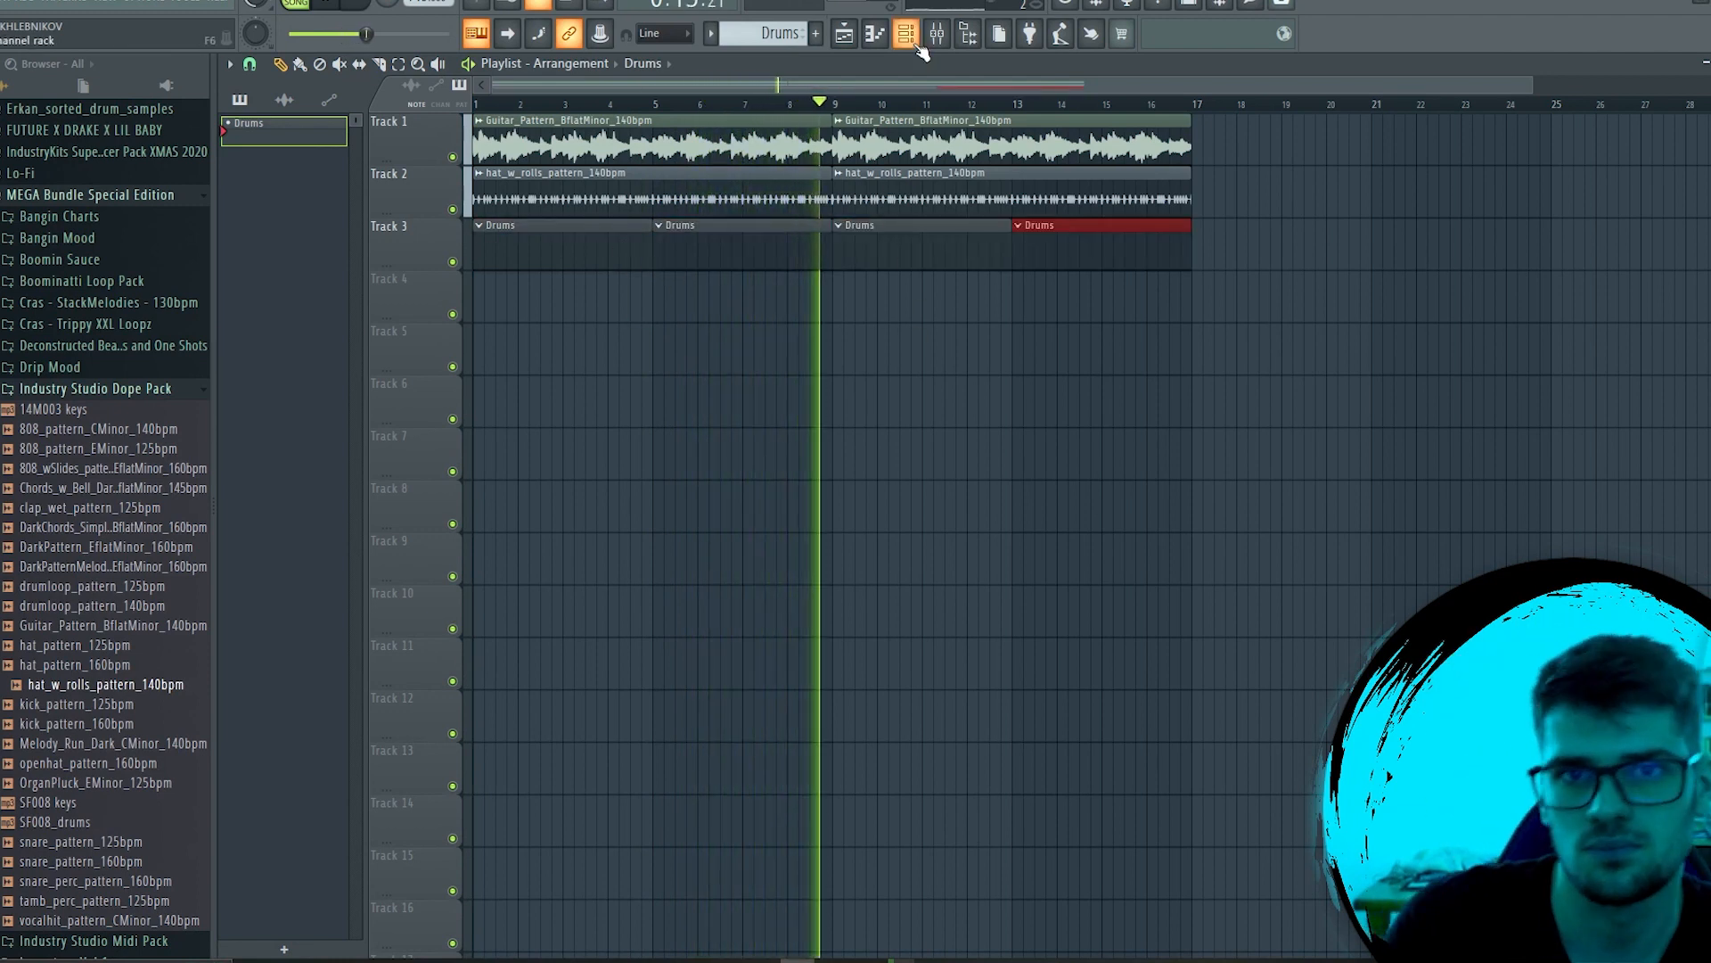
# Open the Channel rack and show the channels of all groups
pyautogui.click(910, 37)
pyautogui.click(383, 167)
pyautogui.click(375, 187)
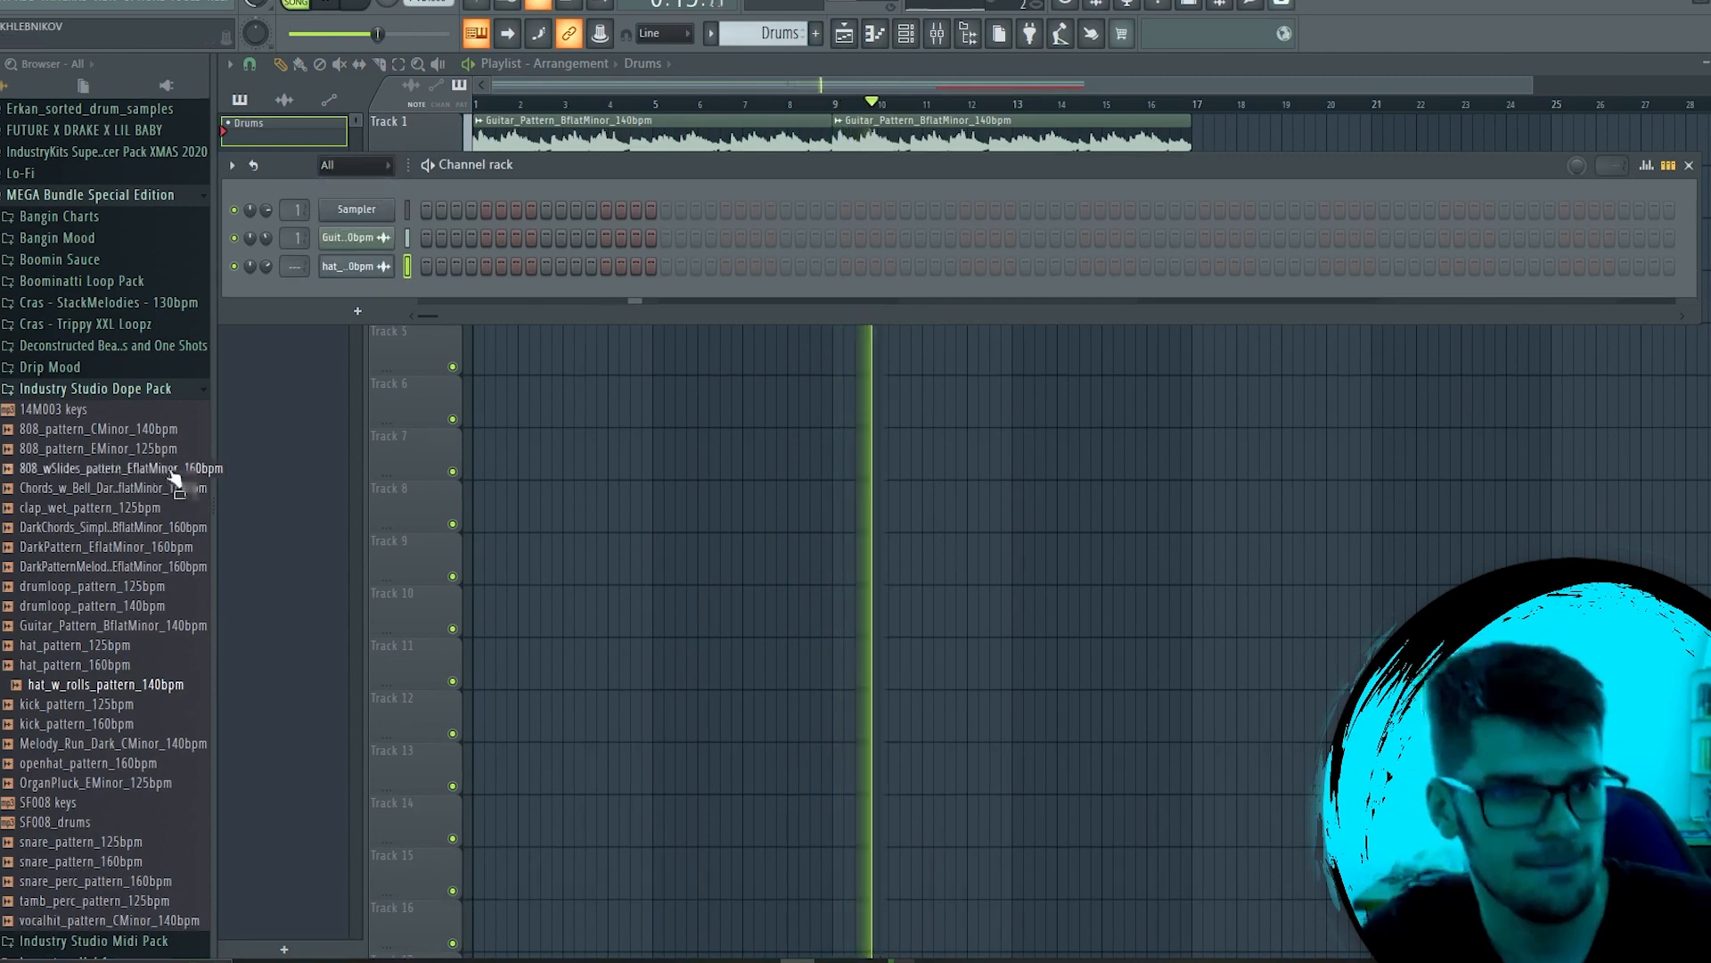
# Add Hood Dreams Clp from the Gunna - Wunna kit's DON_T PLAY AROUND folder as a new channel in the Channel rack
pyautogui.click(102, 389)
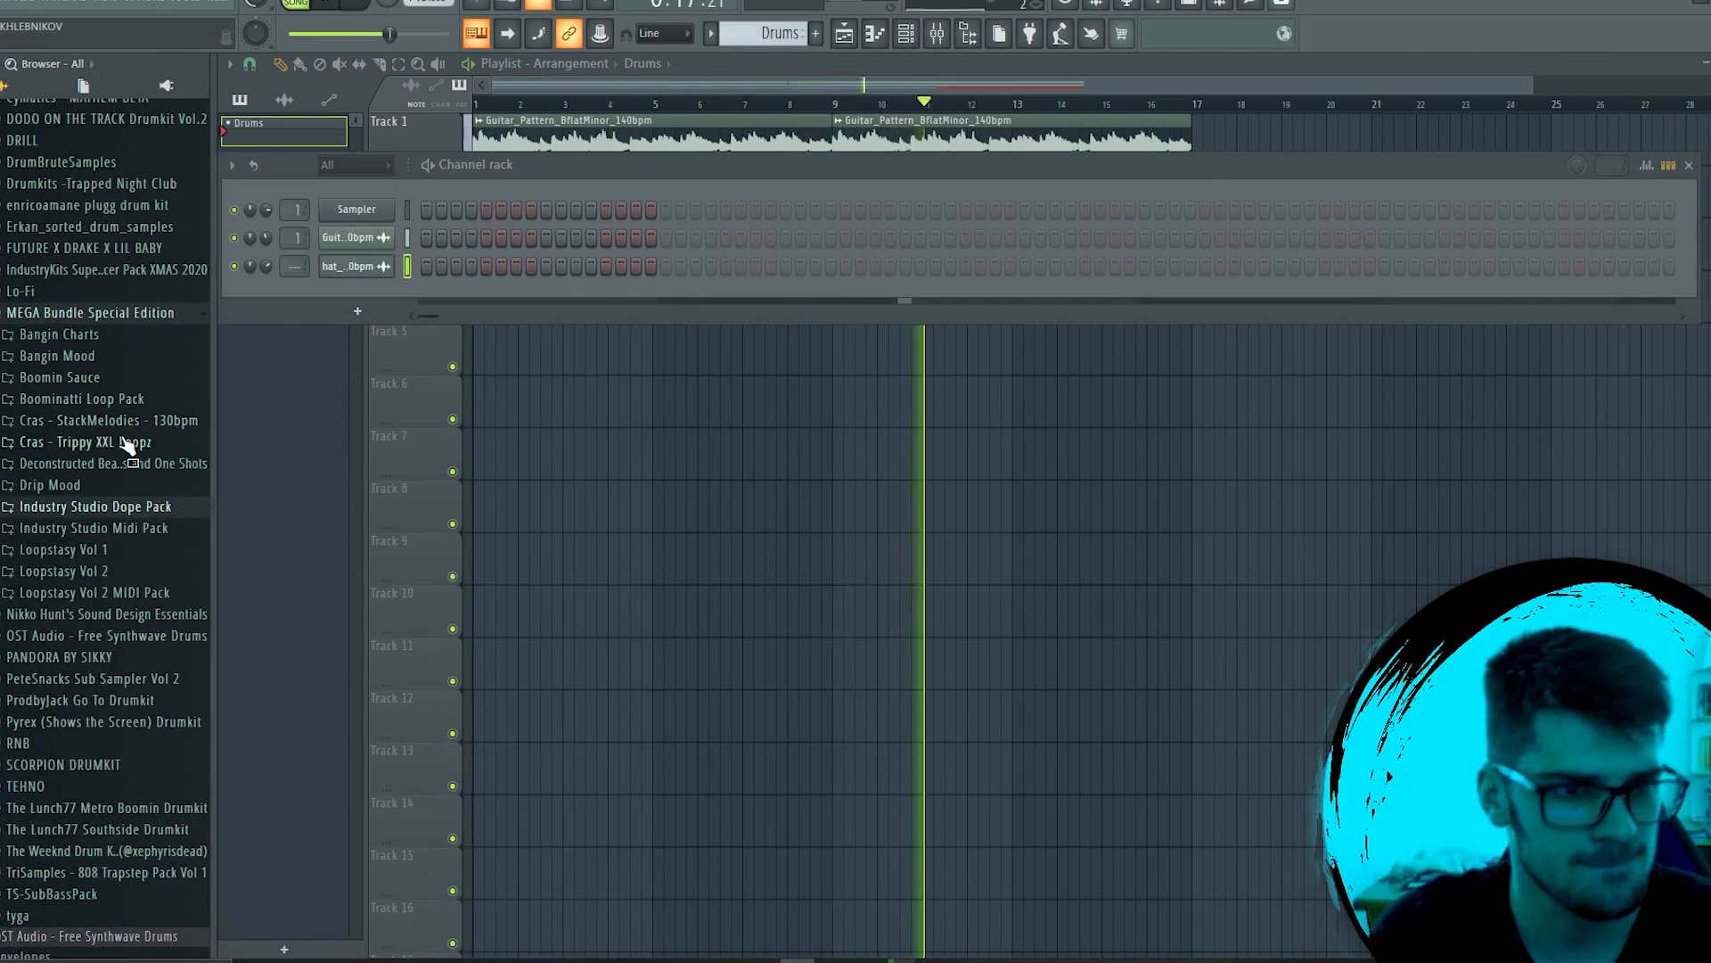
pyautogui.press('space')
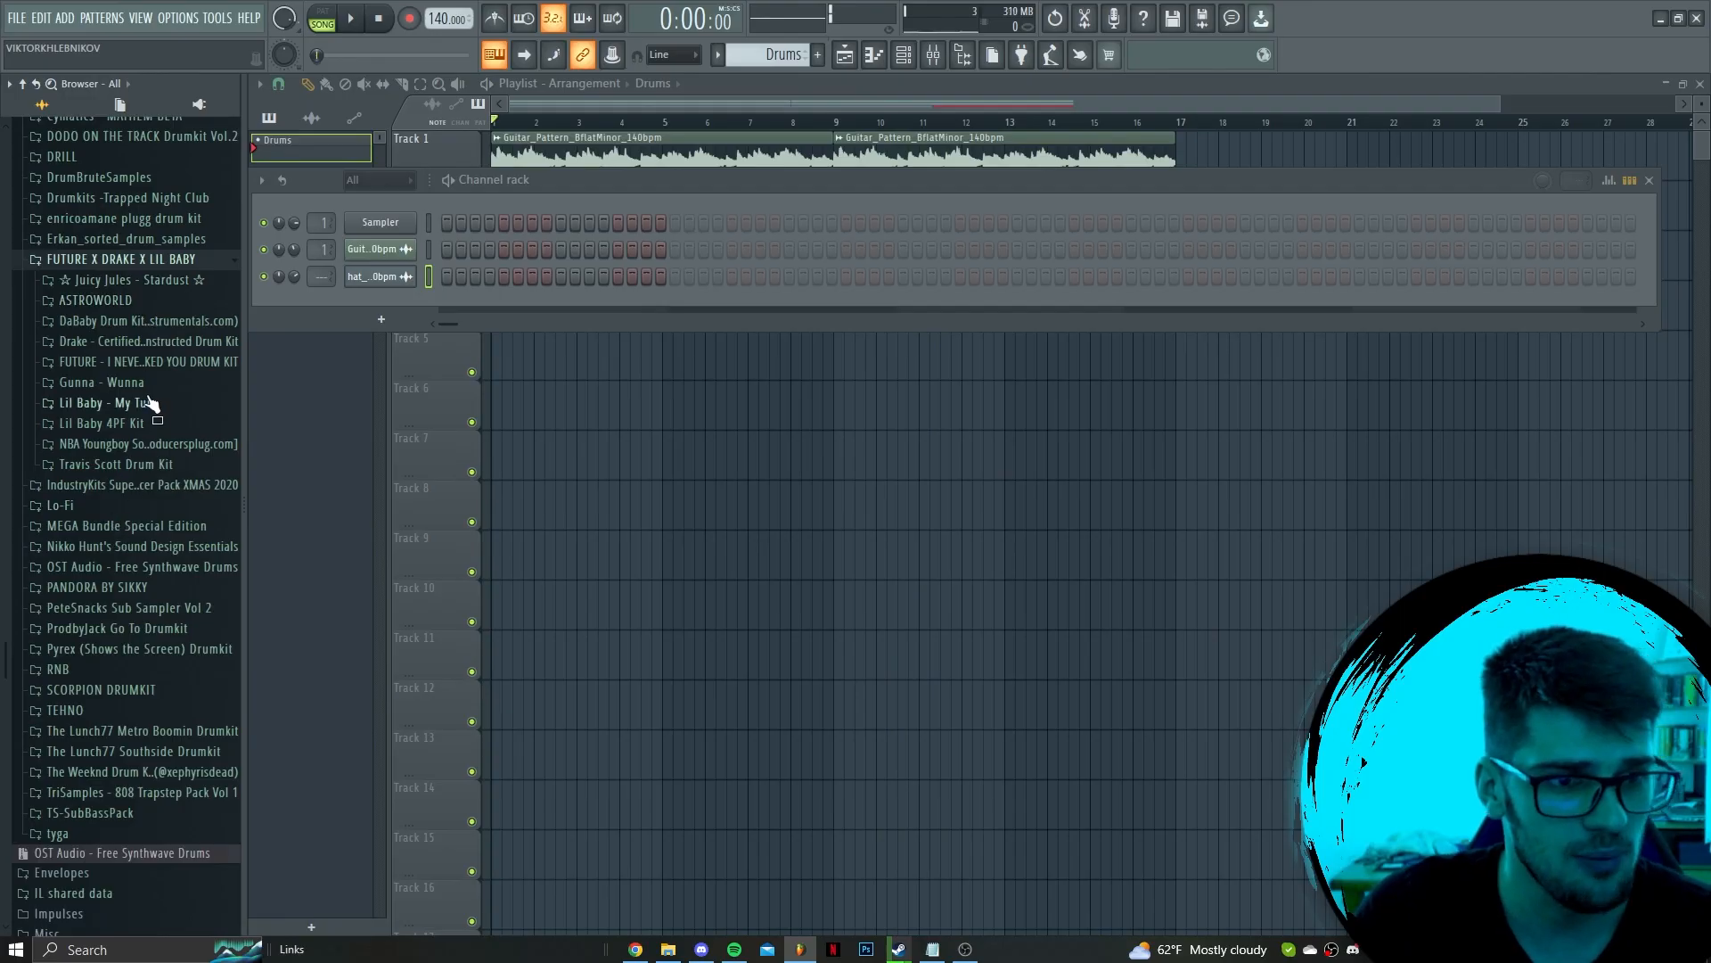
pyautogui.click(146, 389)
pyautogui.click(165, 526)
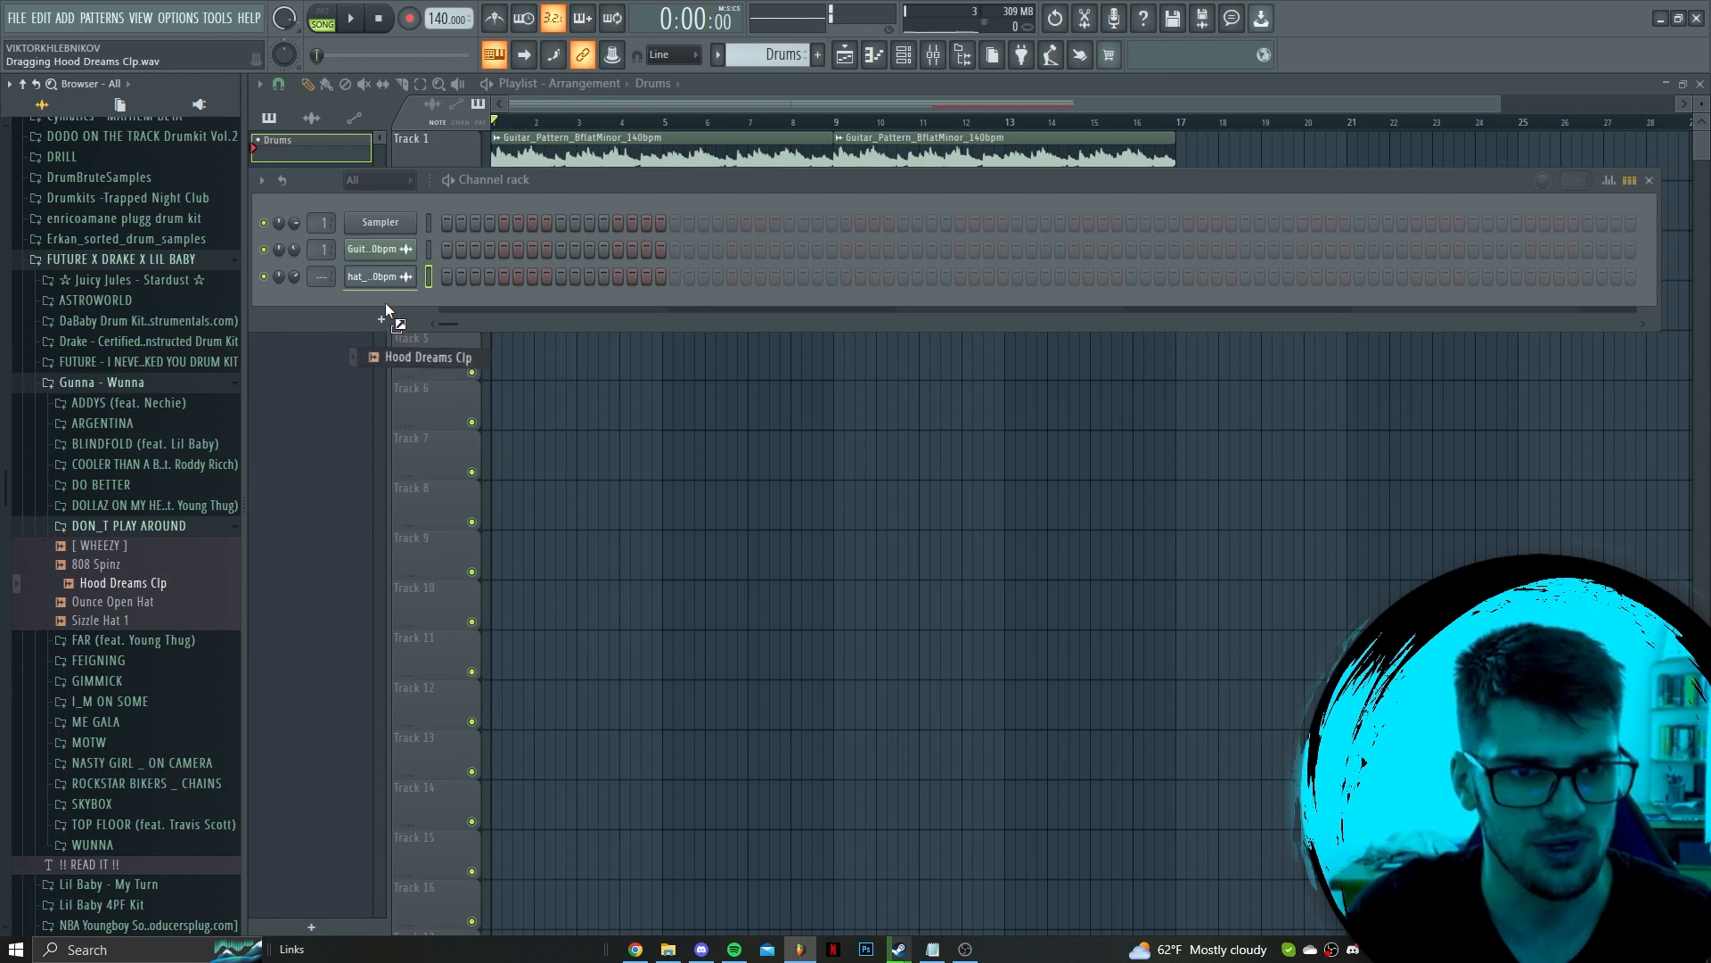
pyautogui.moveTo(386, 308); pyautogui.dragTo(385, 308)
# Boost the Hood Dreams Clp sample's gain to about 4% and close its sampler settings
pyautogui.click(397, 256)
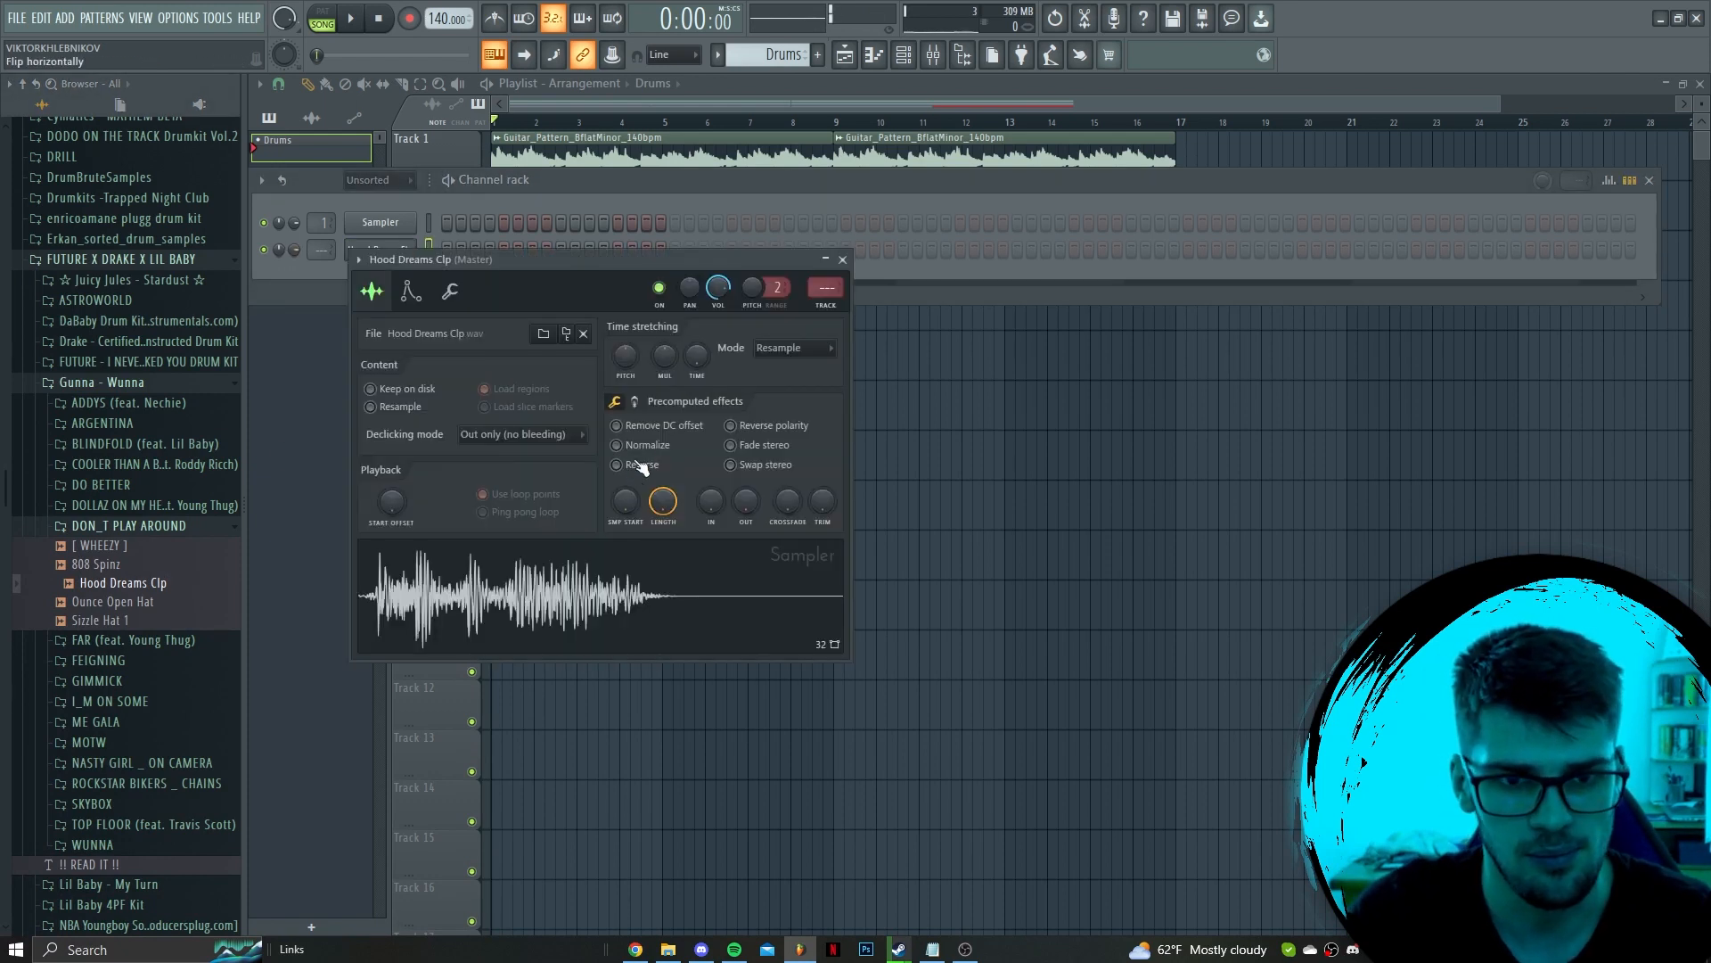
pyautogui.scroll(3, 627, 433)
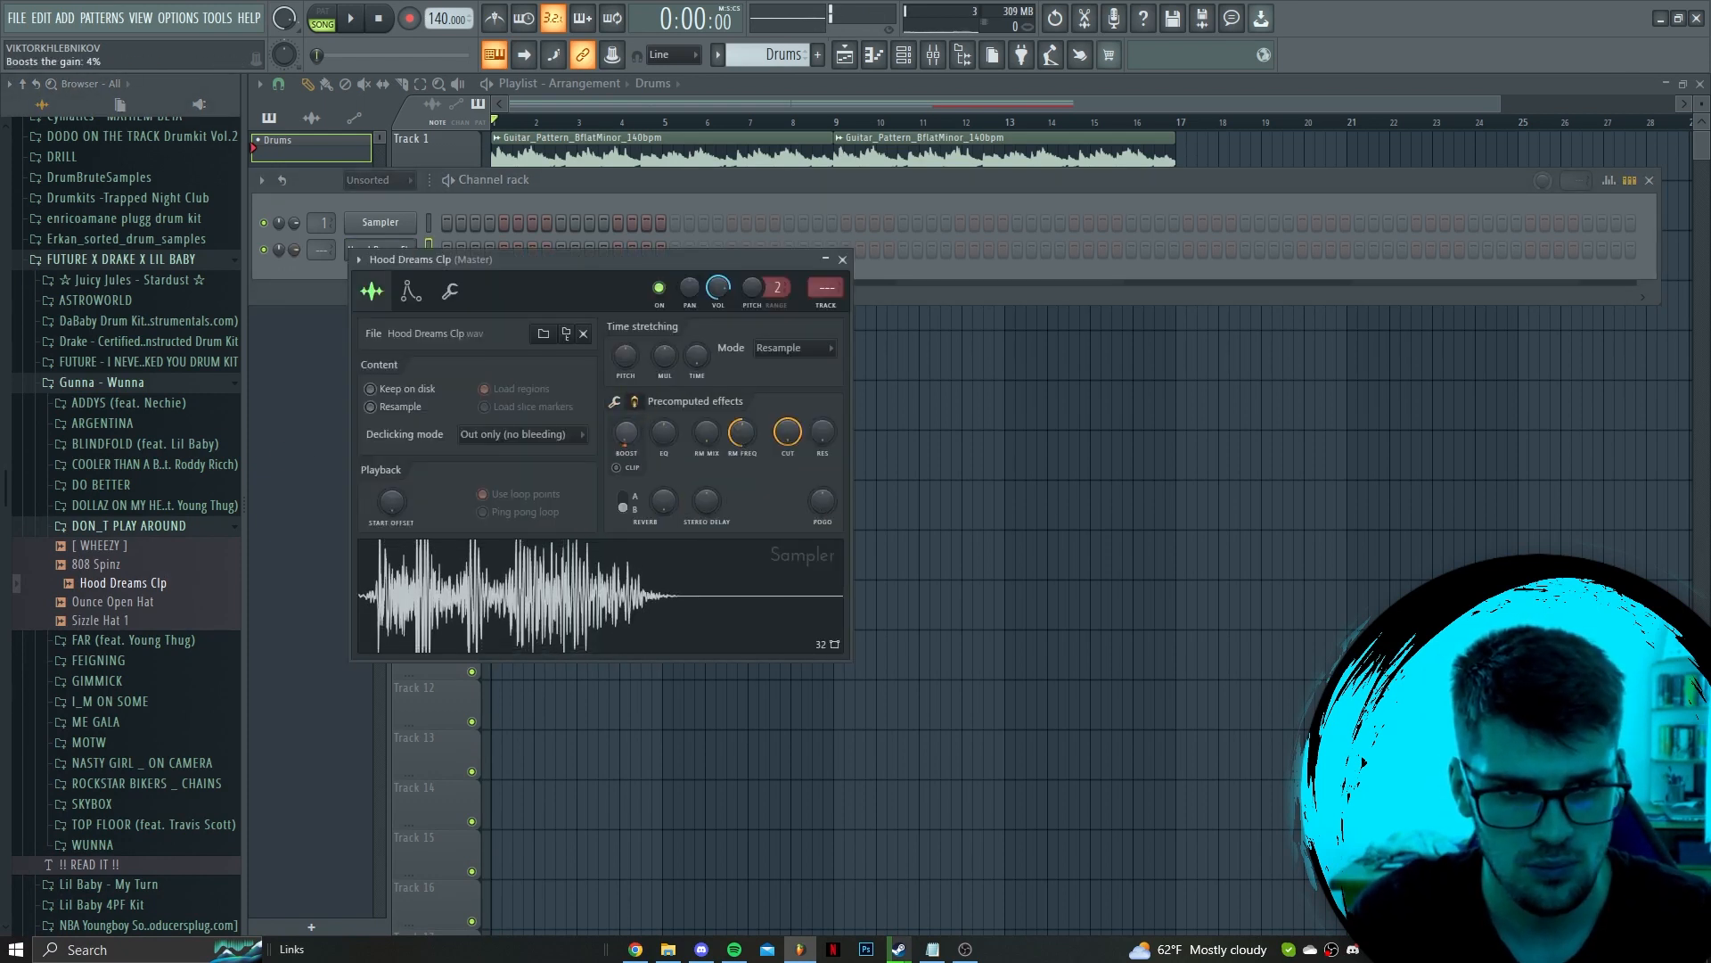
pyautogui.press('Escape')
# Program Hood Dreams Clp hits on steps 9, 25, 41 and 57 of the Drums pattern during playback
pyautogui.press('space')
pyautogui.click(562, 252)
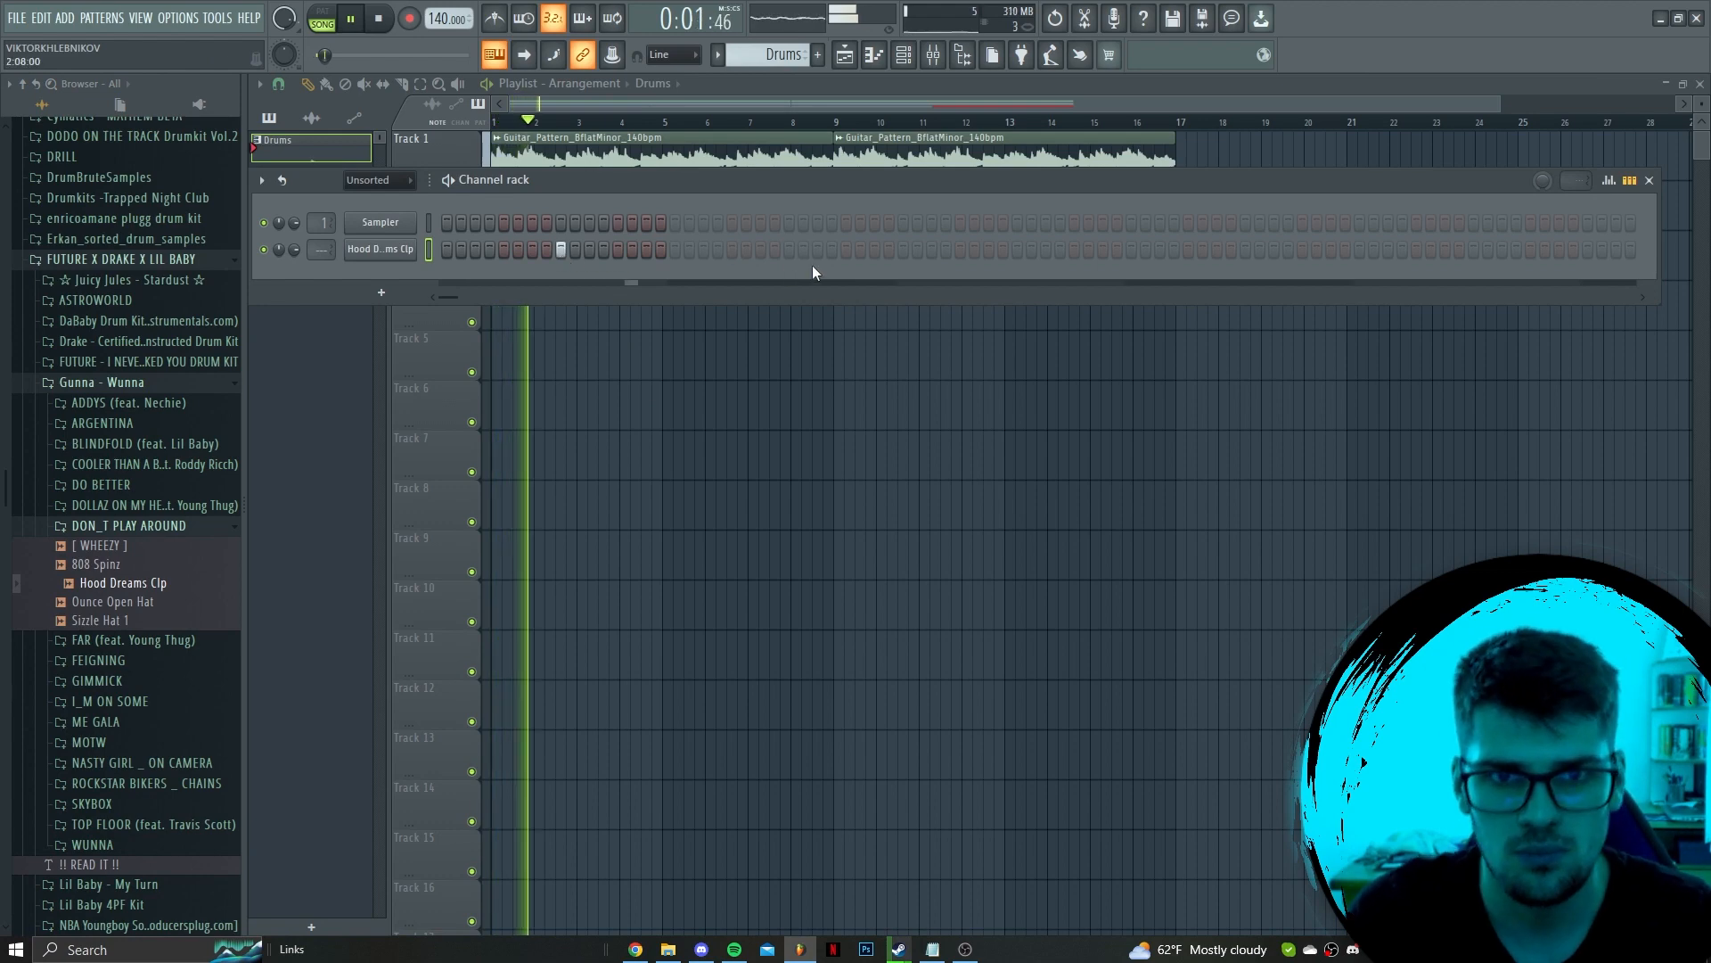
pyautogui.click(790, 251)
pyautogui.click(1017, 251)
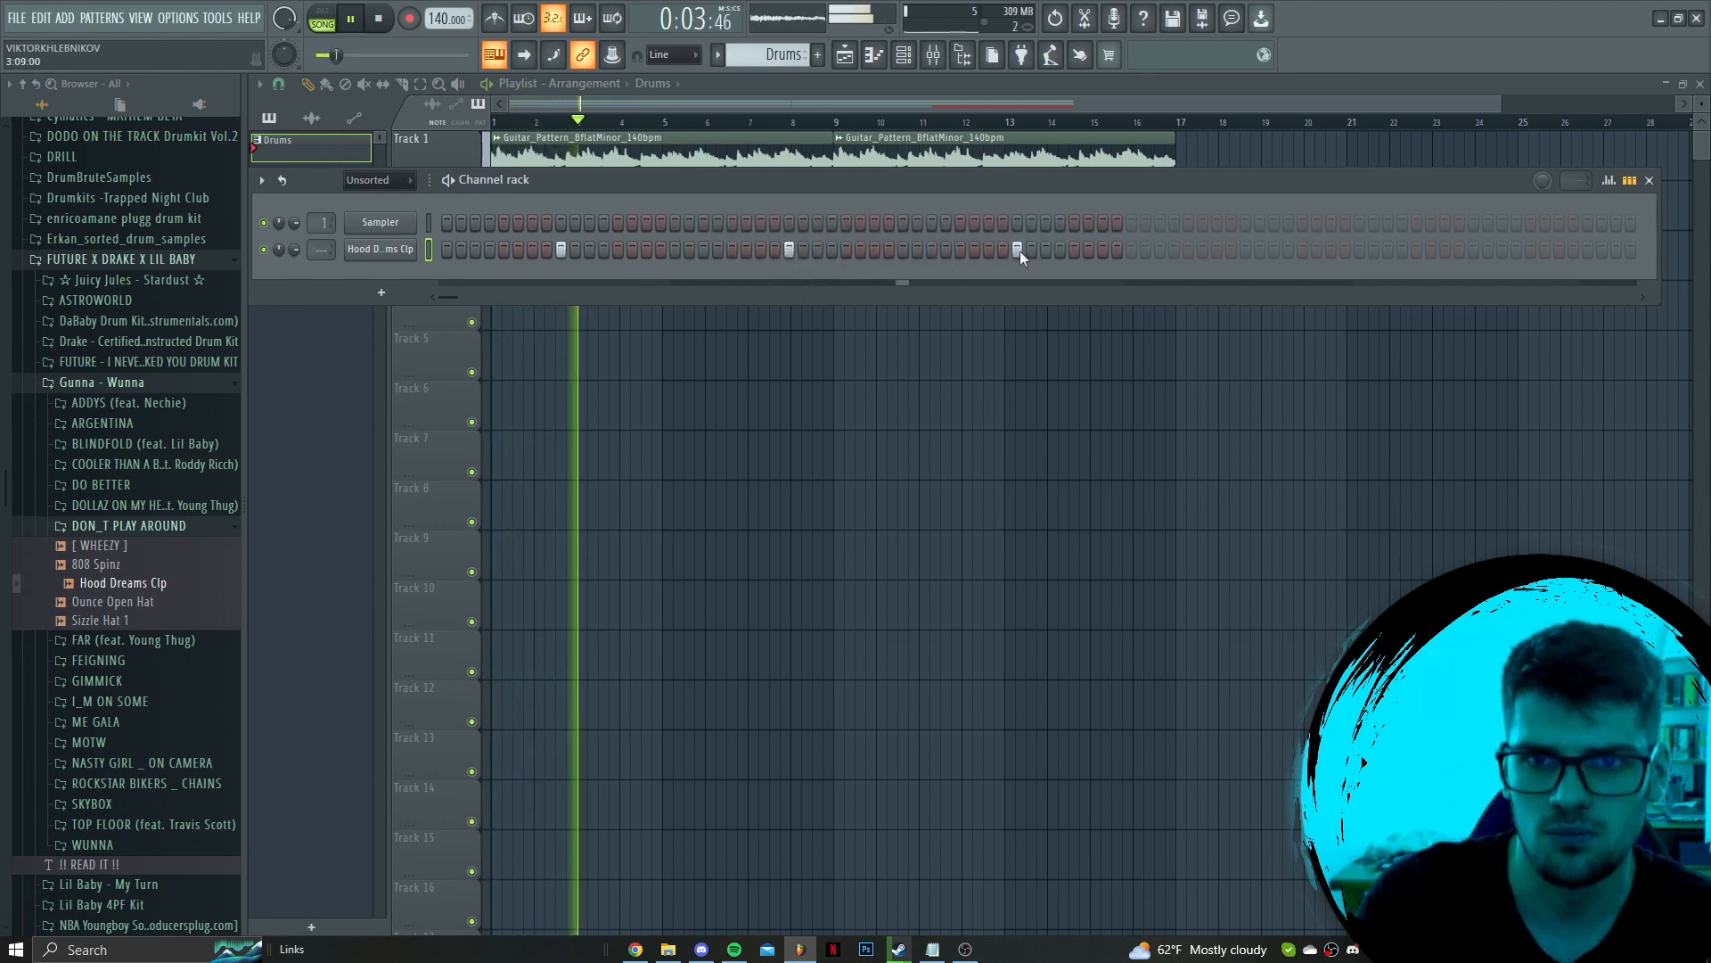
pyautogui.click(1245, 251)
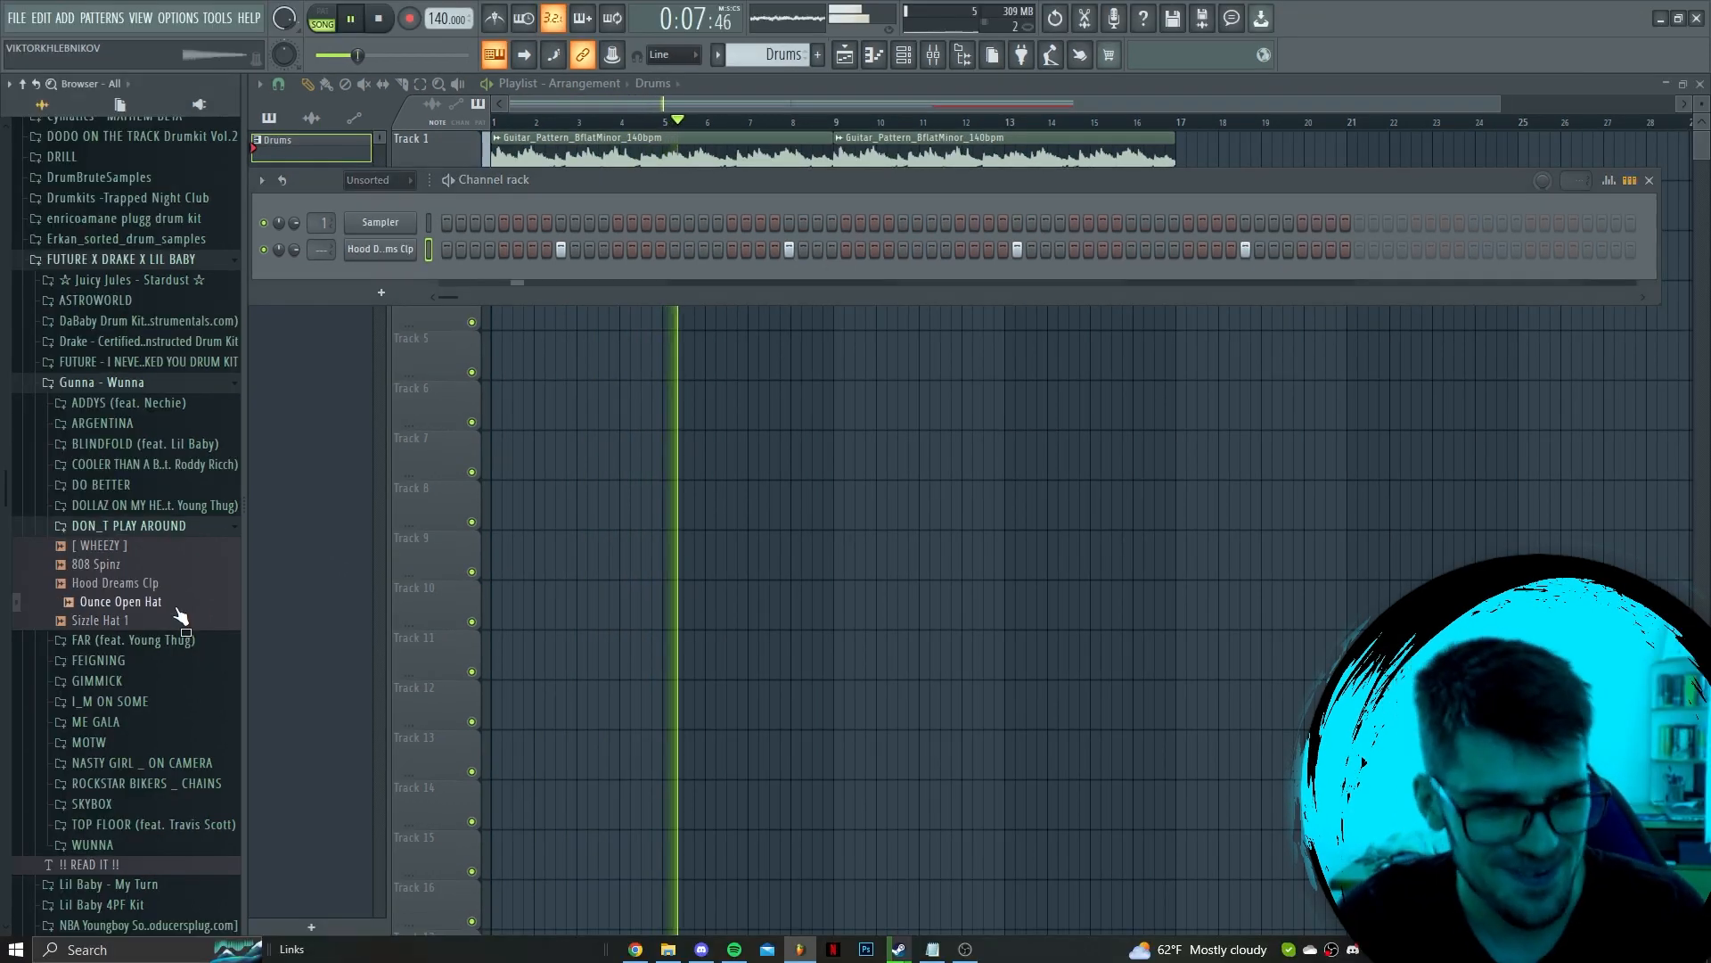
# Add Ounce Open Hat as a new channel, set its volume to about 66%, and check its sampler settings
pyautogui.moveTo(181, 615); pyautogui.dragTo(375, 303)
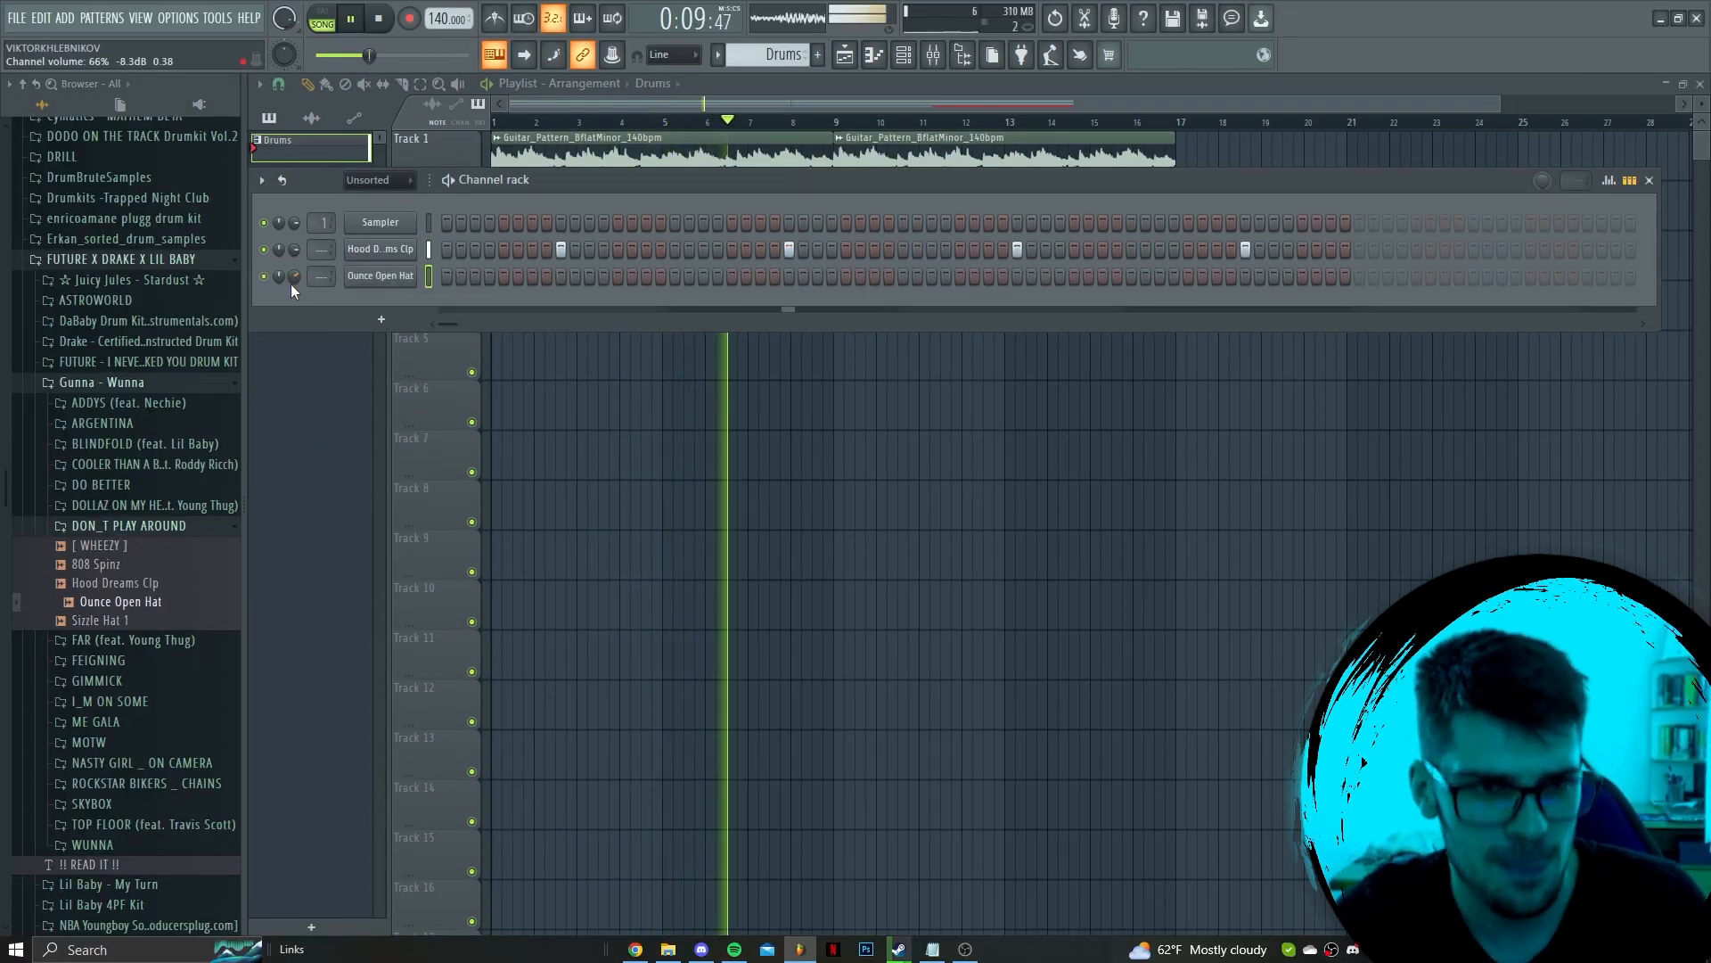
pyautogui.click(376, 277)
pyautogui.click(865, 282)
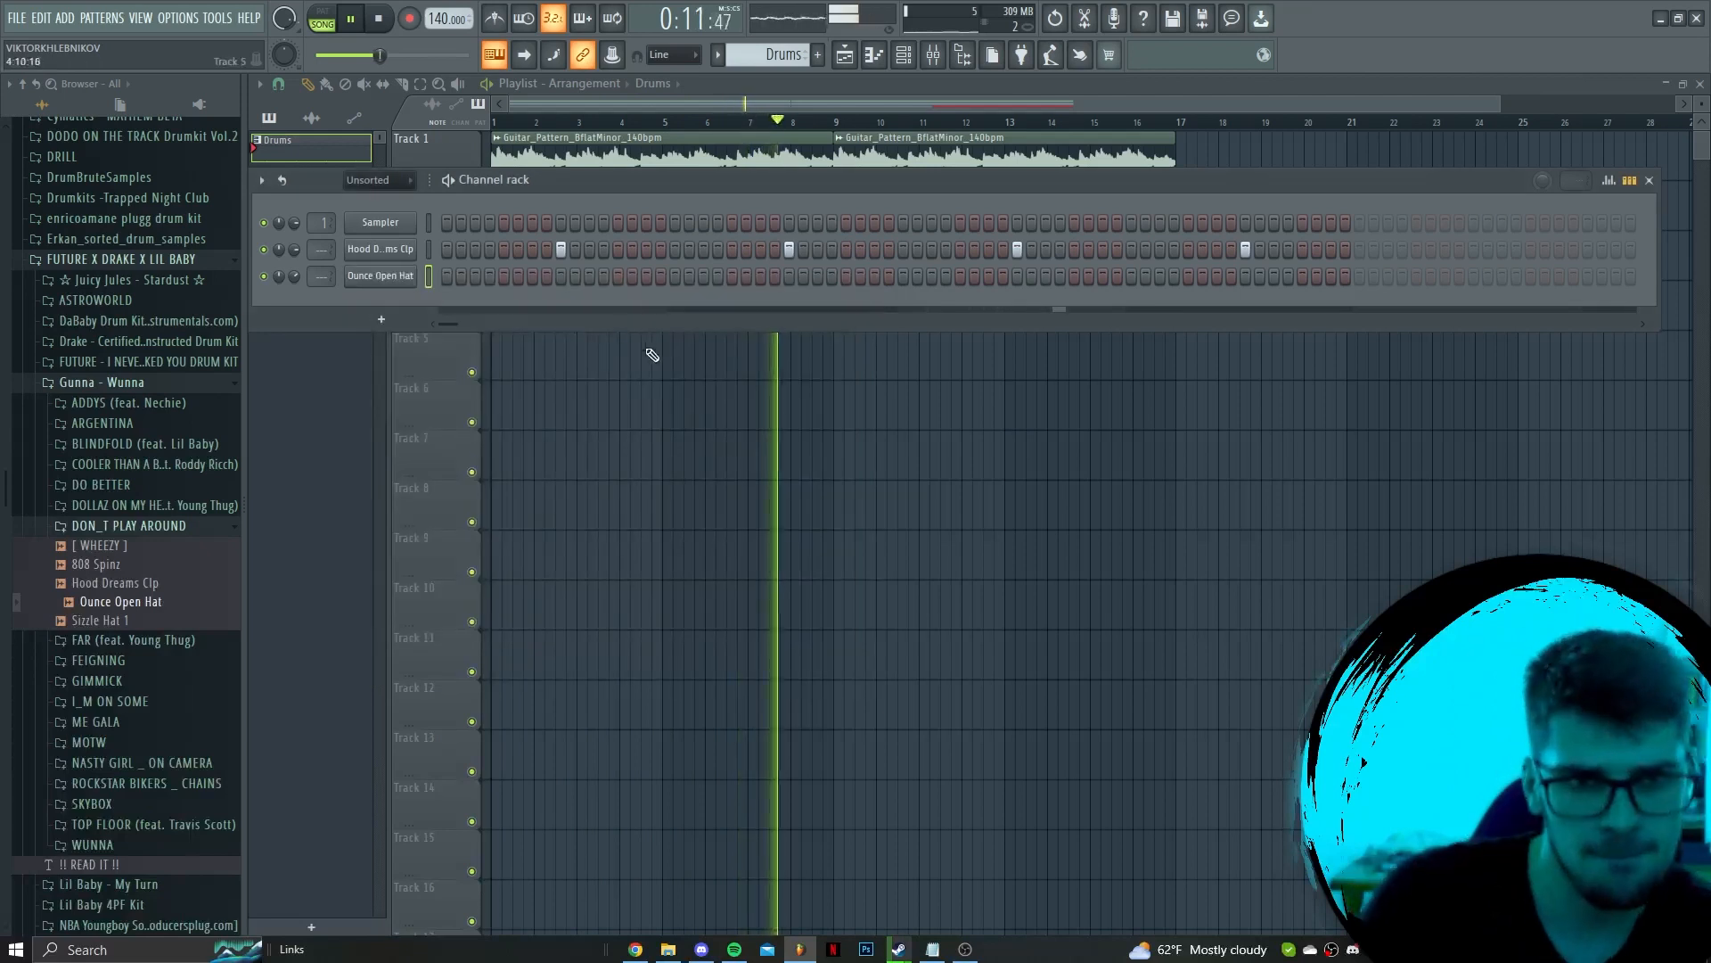
# Program Ounce Open Hat hits on steps 7, 29 and 47 of the Drums pattern
pyautogui.click(532, 277)
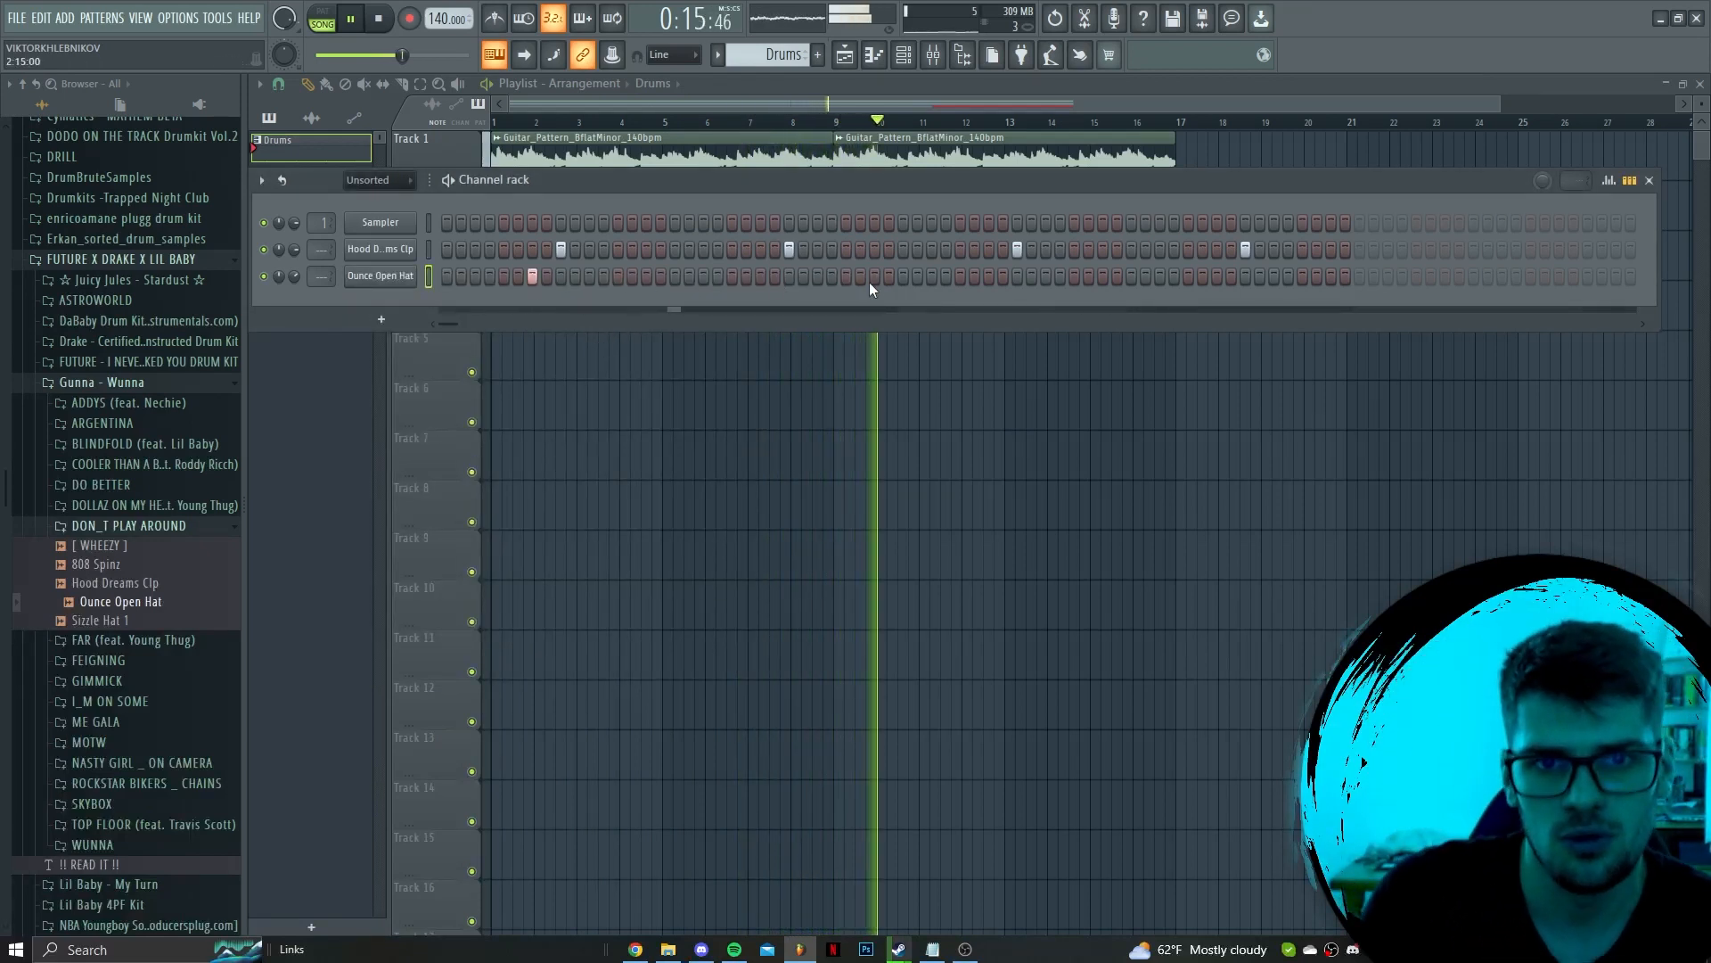
pyautogui.click(847, 278)
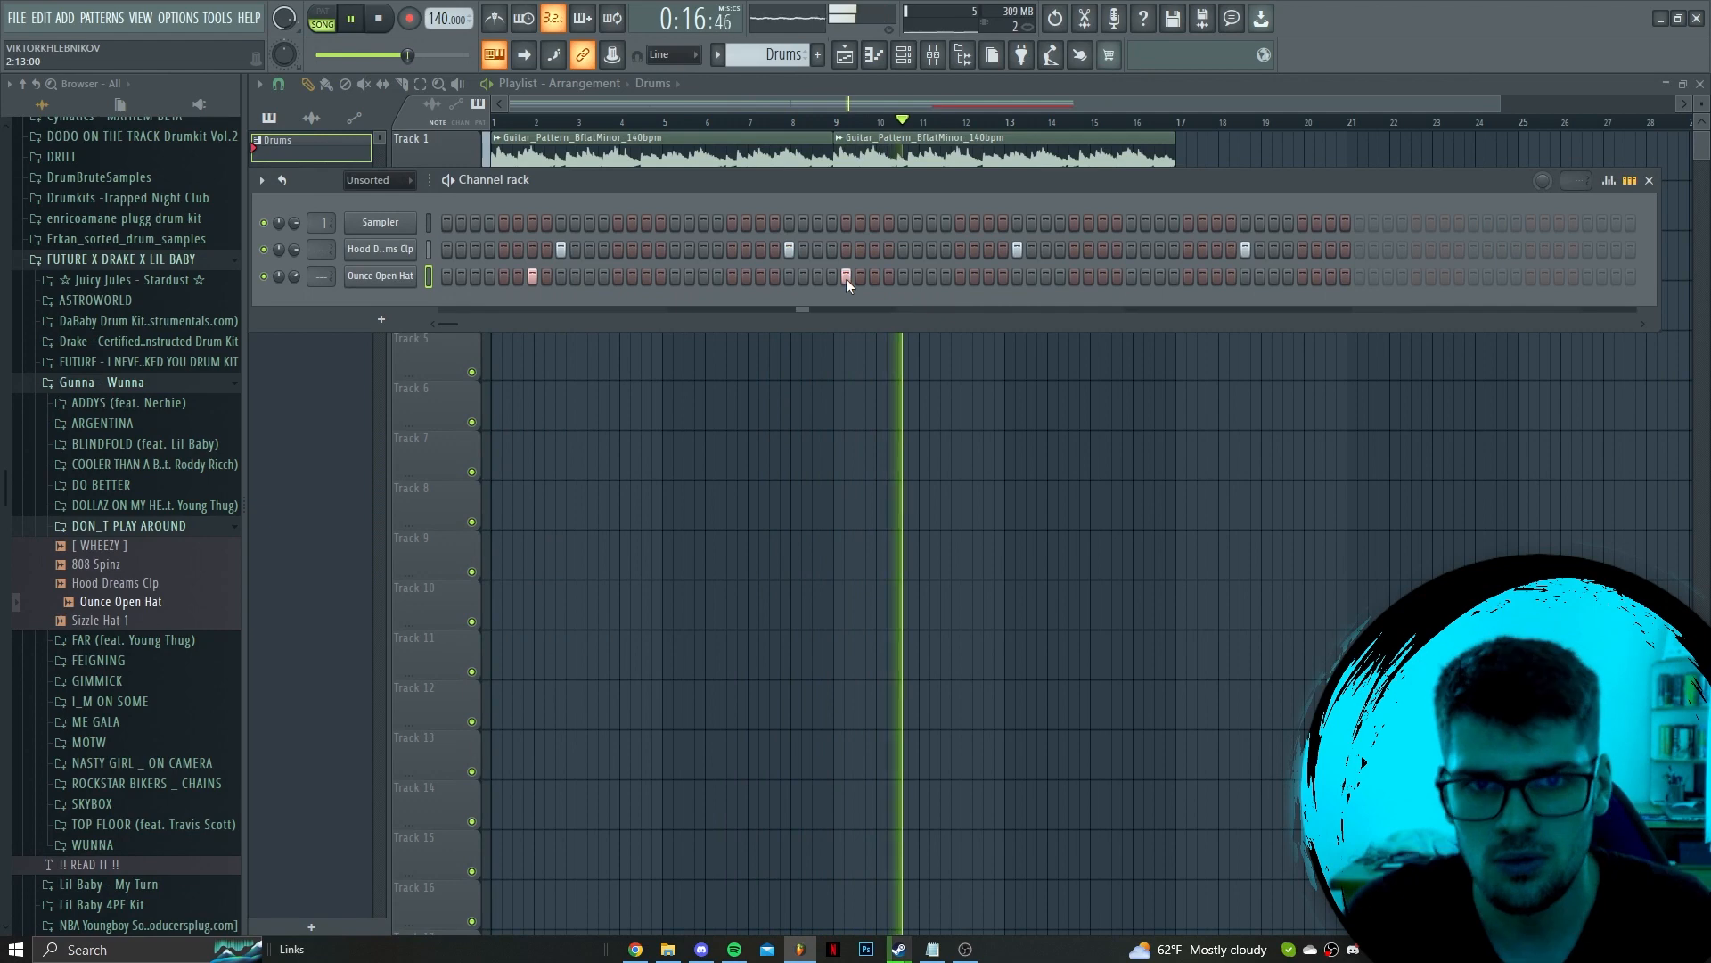
pyautogui.click(1102, 276)
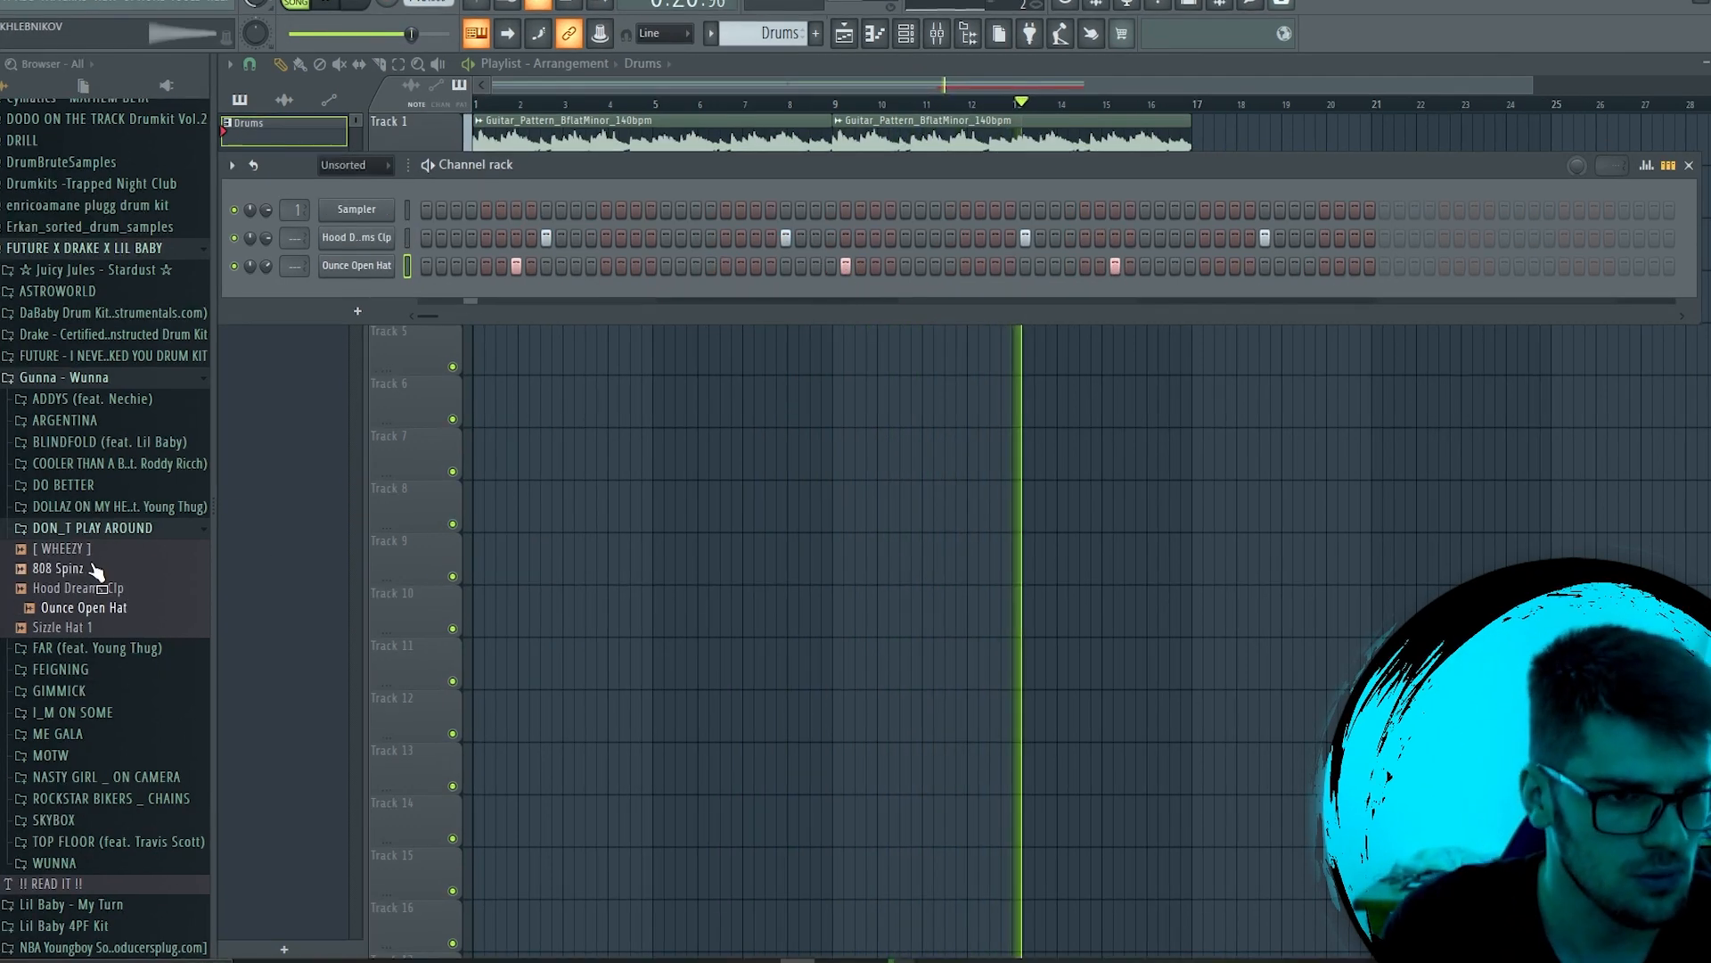
# Audition samples in the Gunna - Wunna kit and add [Kick] - Rack from the DOLLAZ ON MY HE.. folder as a new channel
pyautogui.click(129, 564)
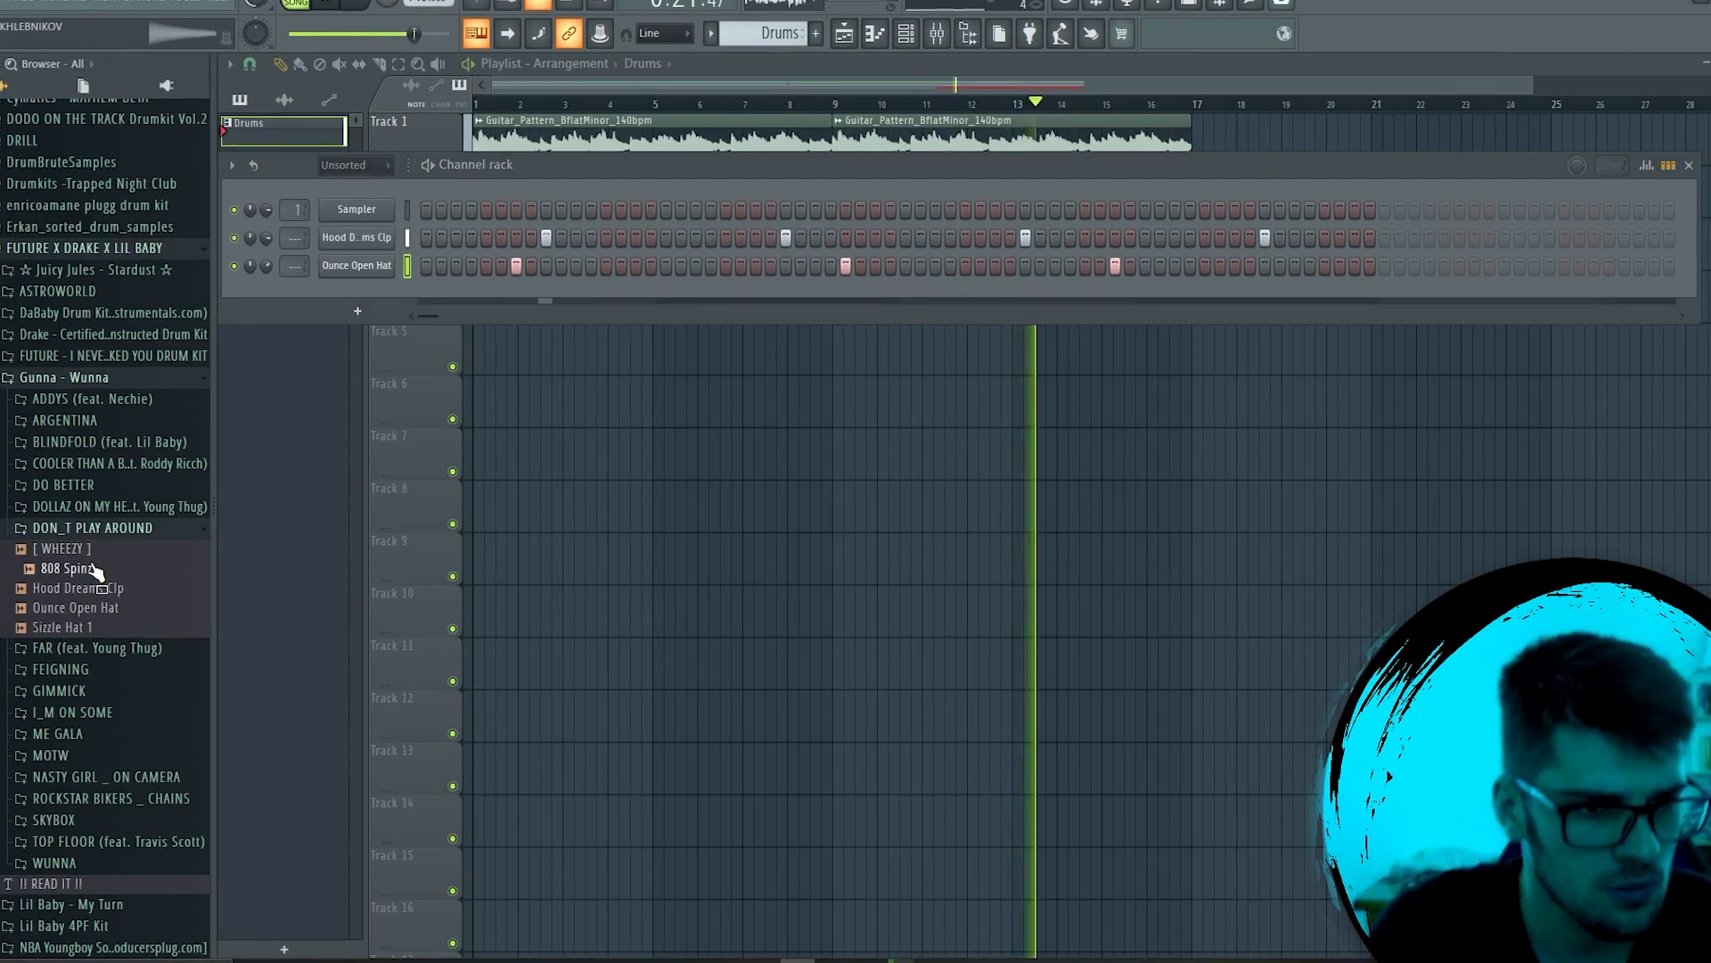
pyautogui.click(131, 547)
pyautogui.click(99, 533)
pyautogui.click(98, 512)
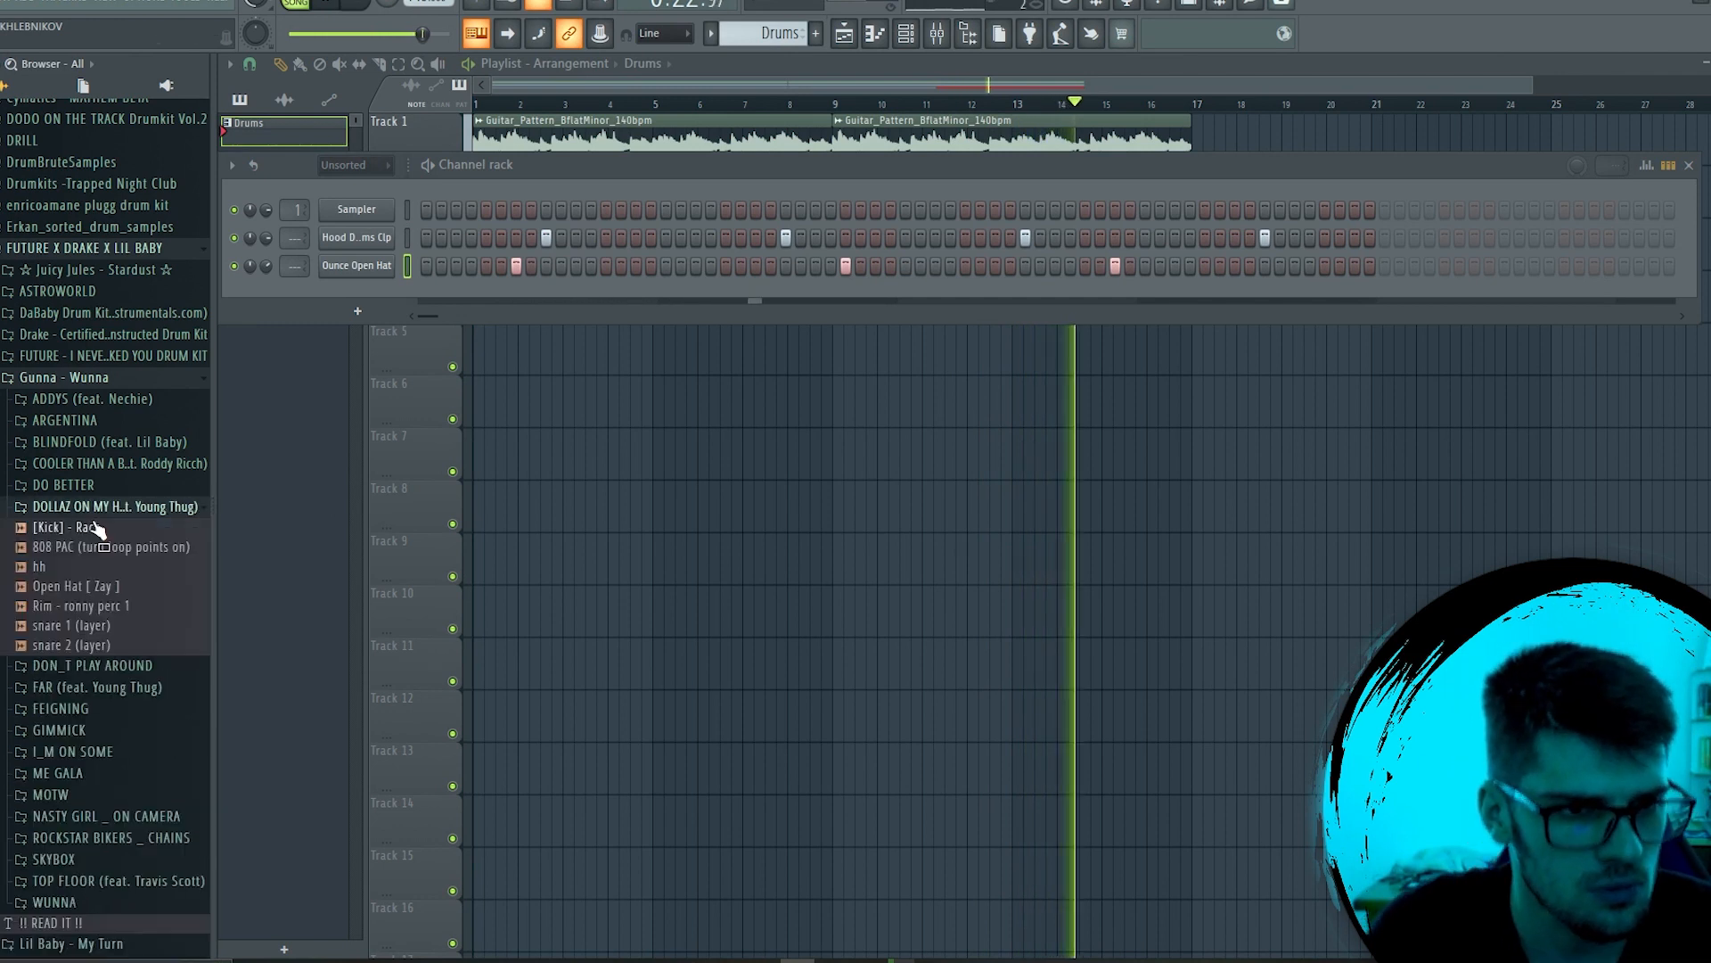
pyautogui.click(98, 626)
pyautogui.click(98, 609)
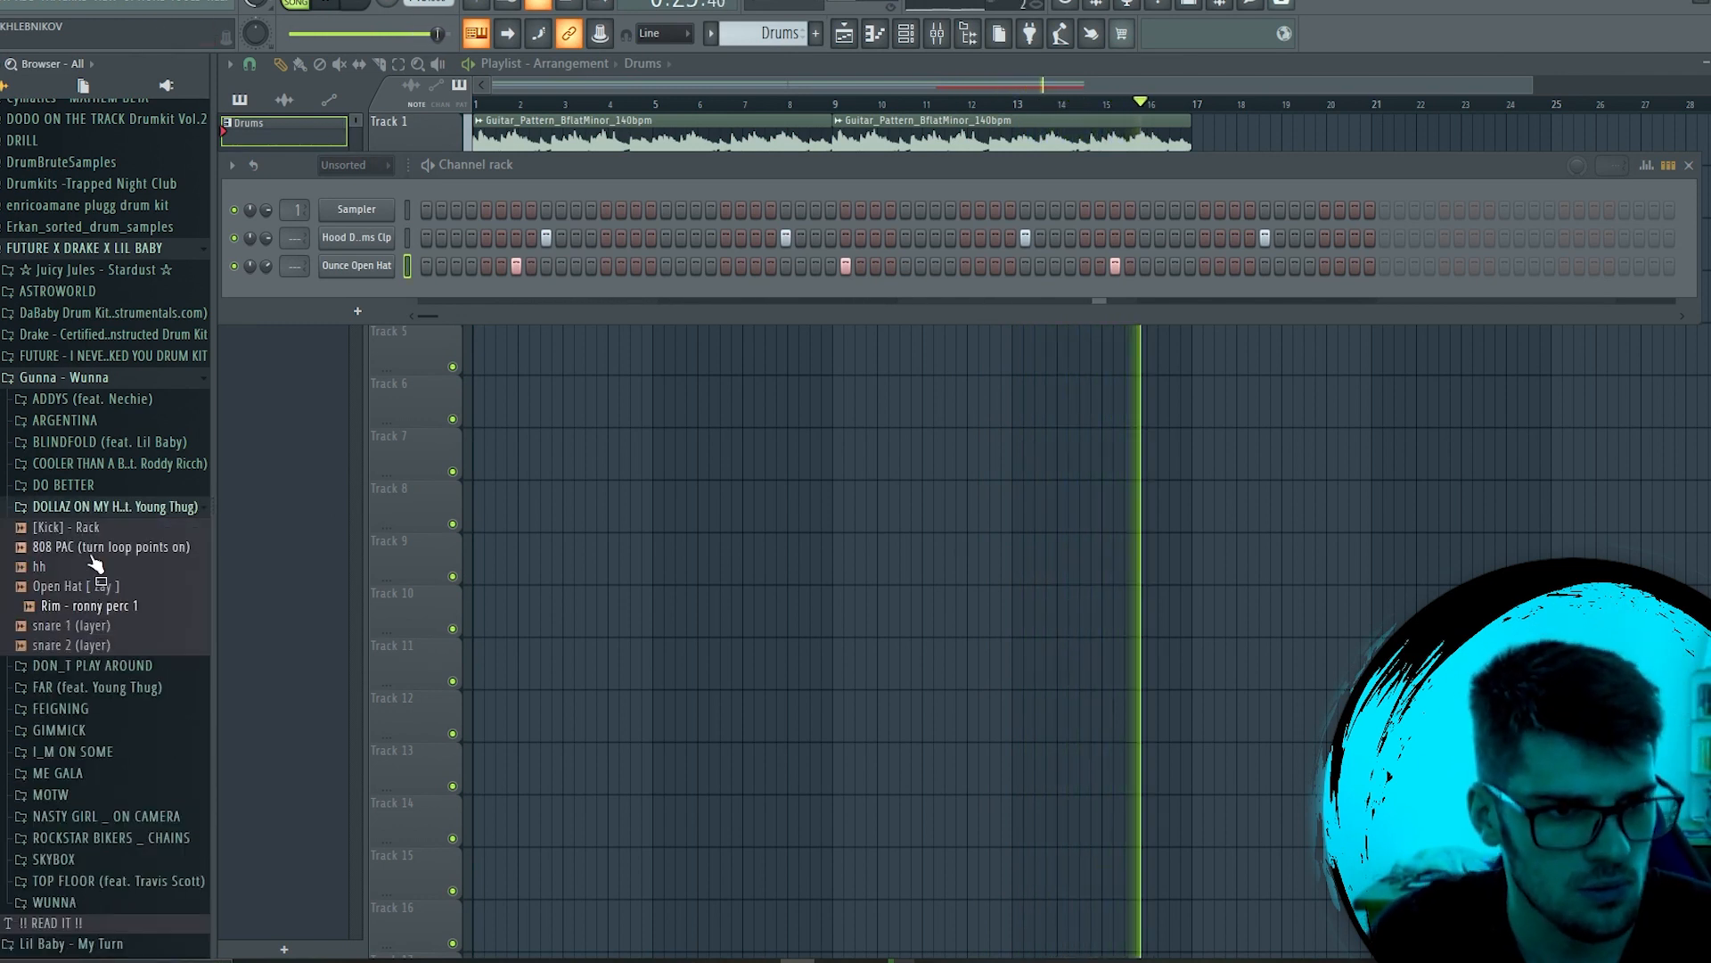
pyautogui.moveTo(89, 527); pyautogui.dragTo(481, 294)
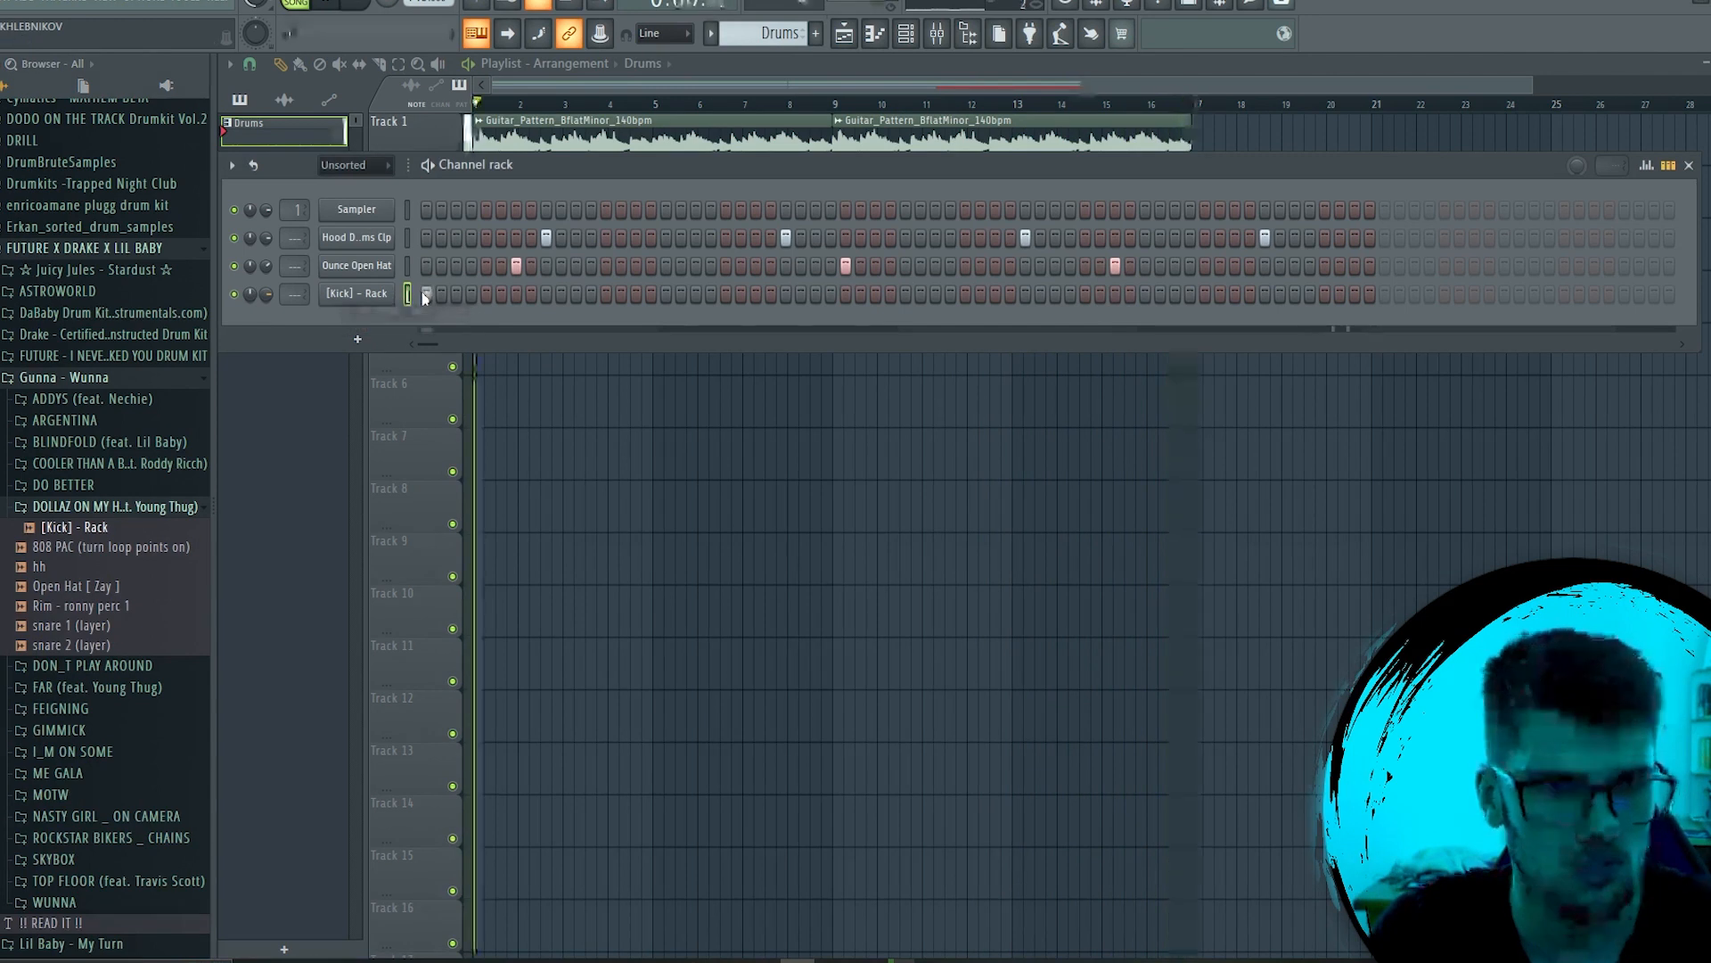
# Program [Kick] - Rack hits on steps 1, 21, 33, 39, 53, 59 and 63, checking its sampler settings along the way
pyautogui.click(726, 294)
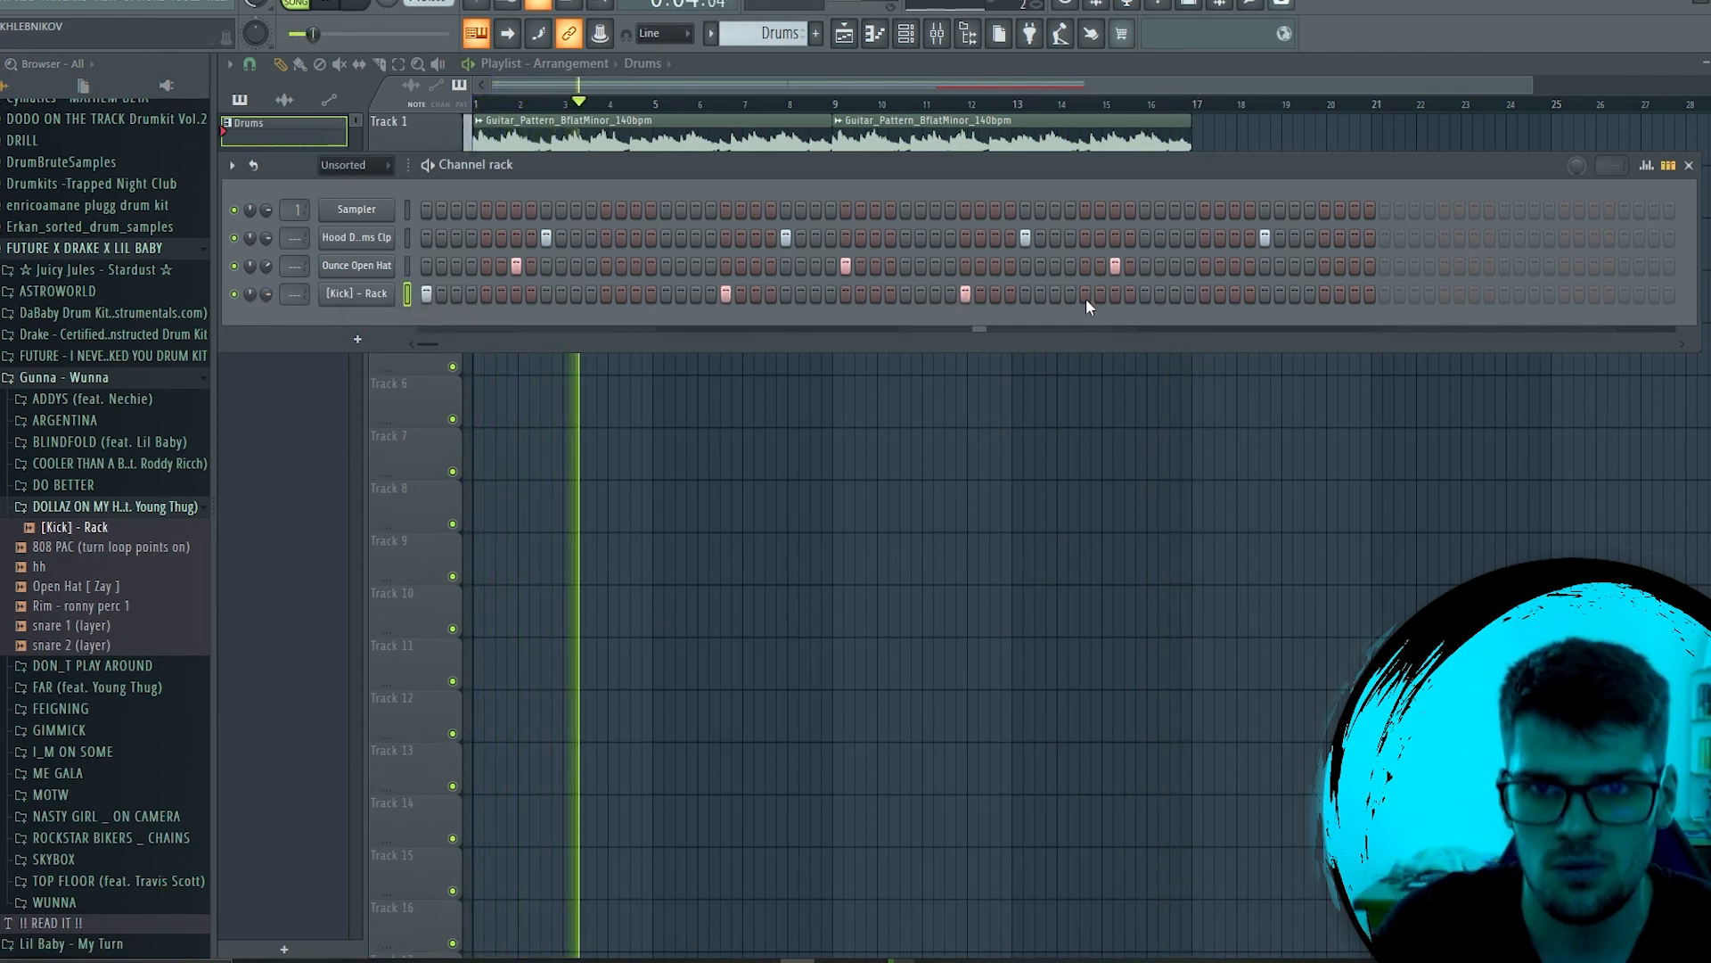
pyautogui.click(357, 293)
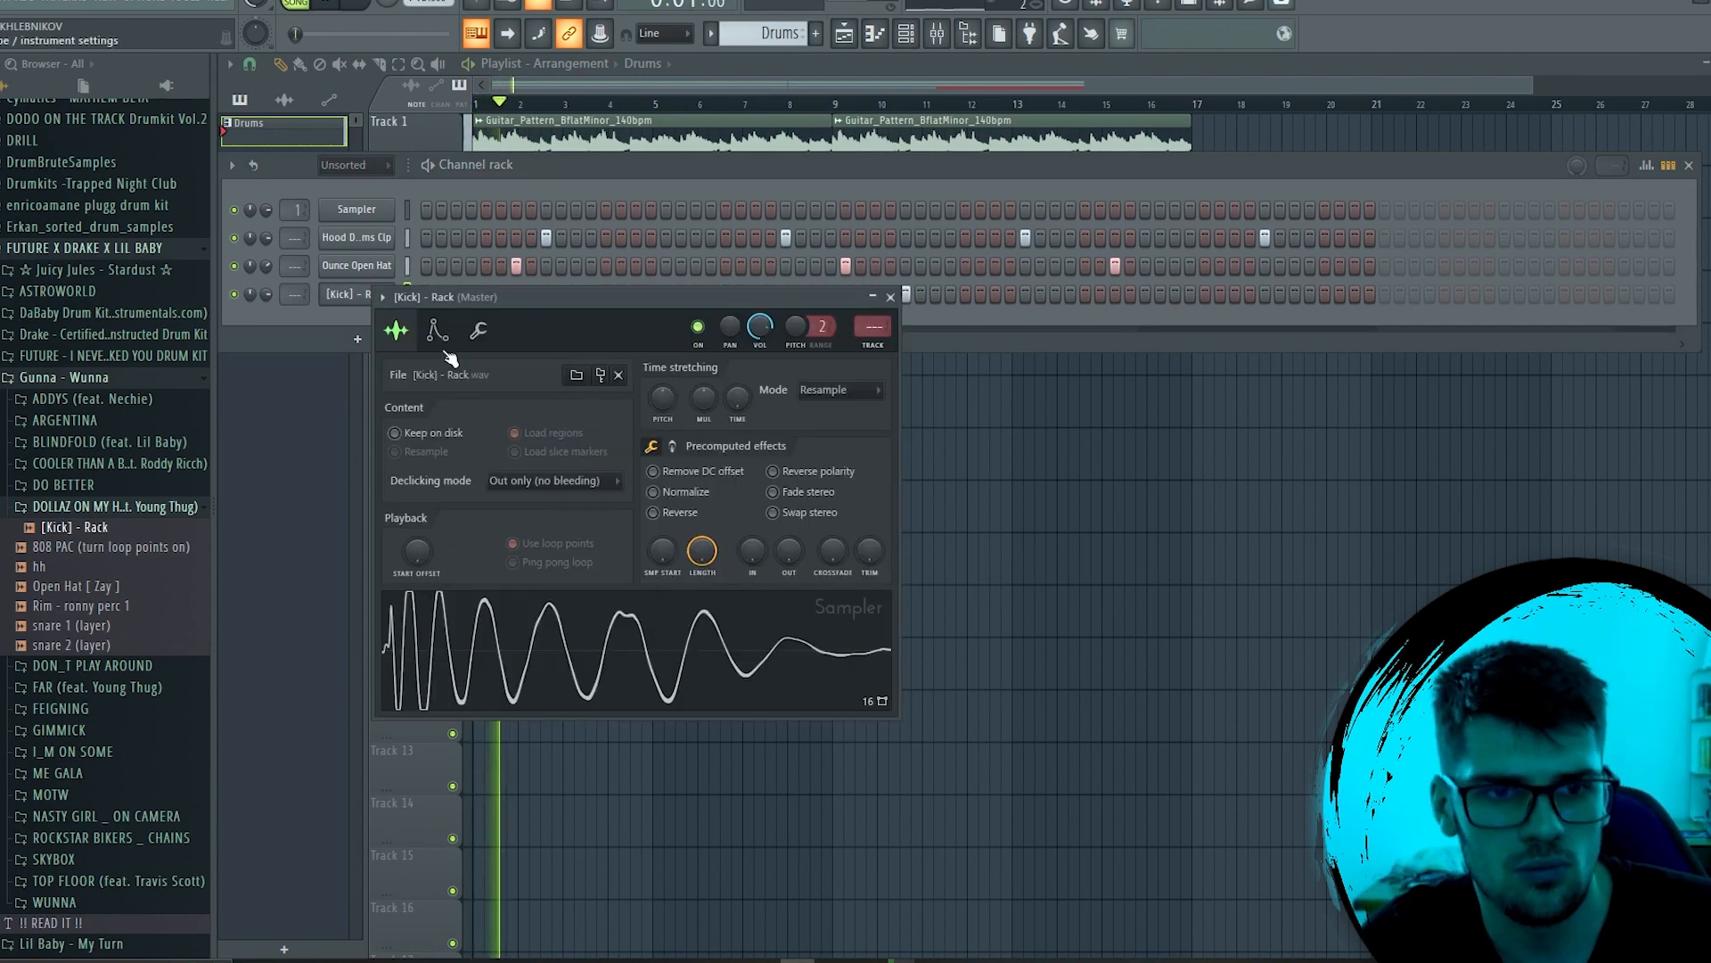
pyautogui.click(891, 297)
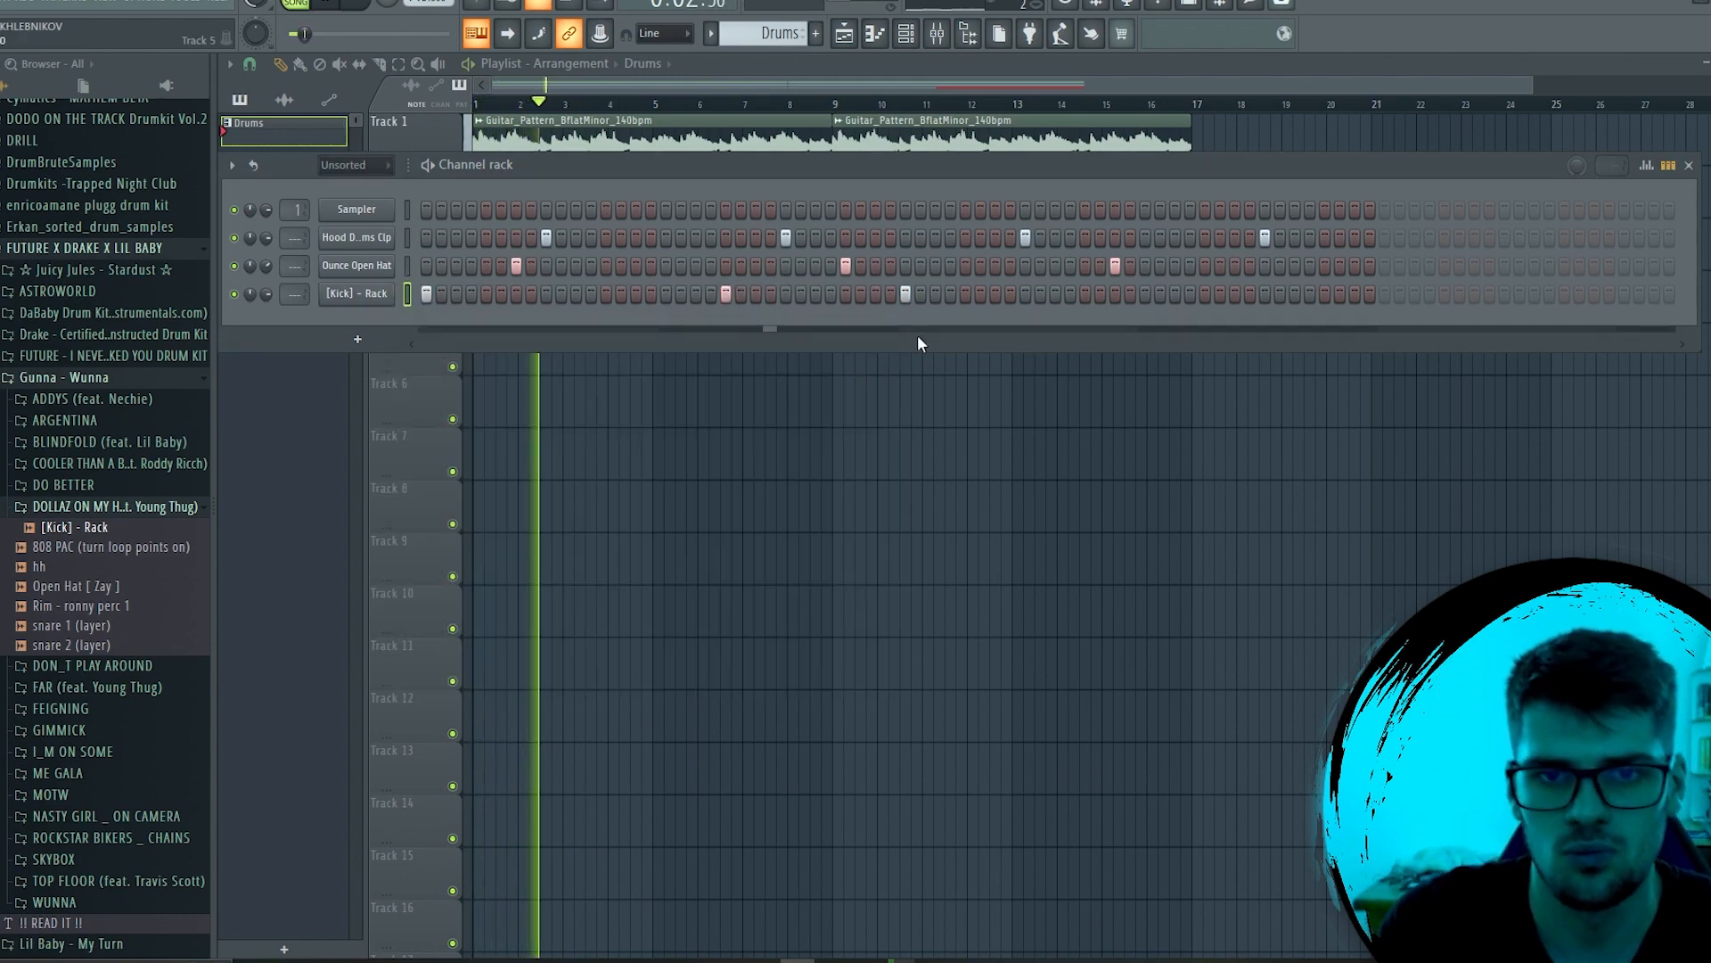
pyautogui.click(996, 294)
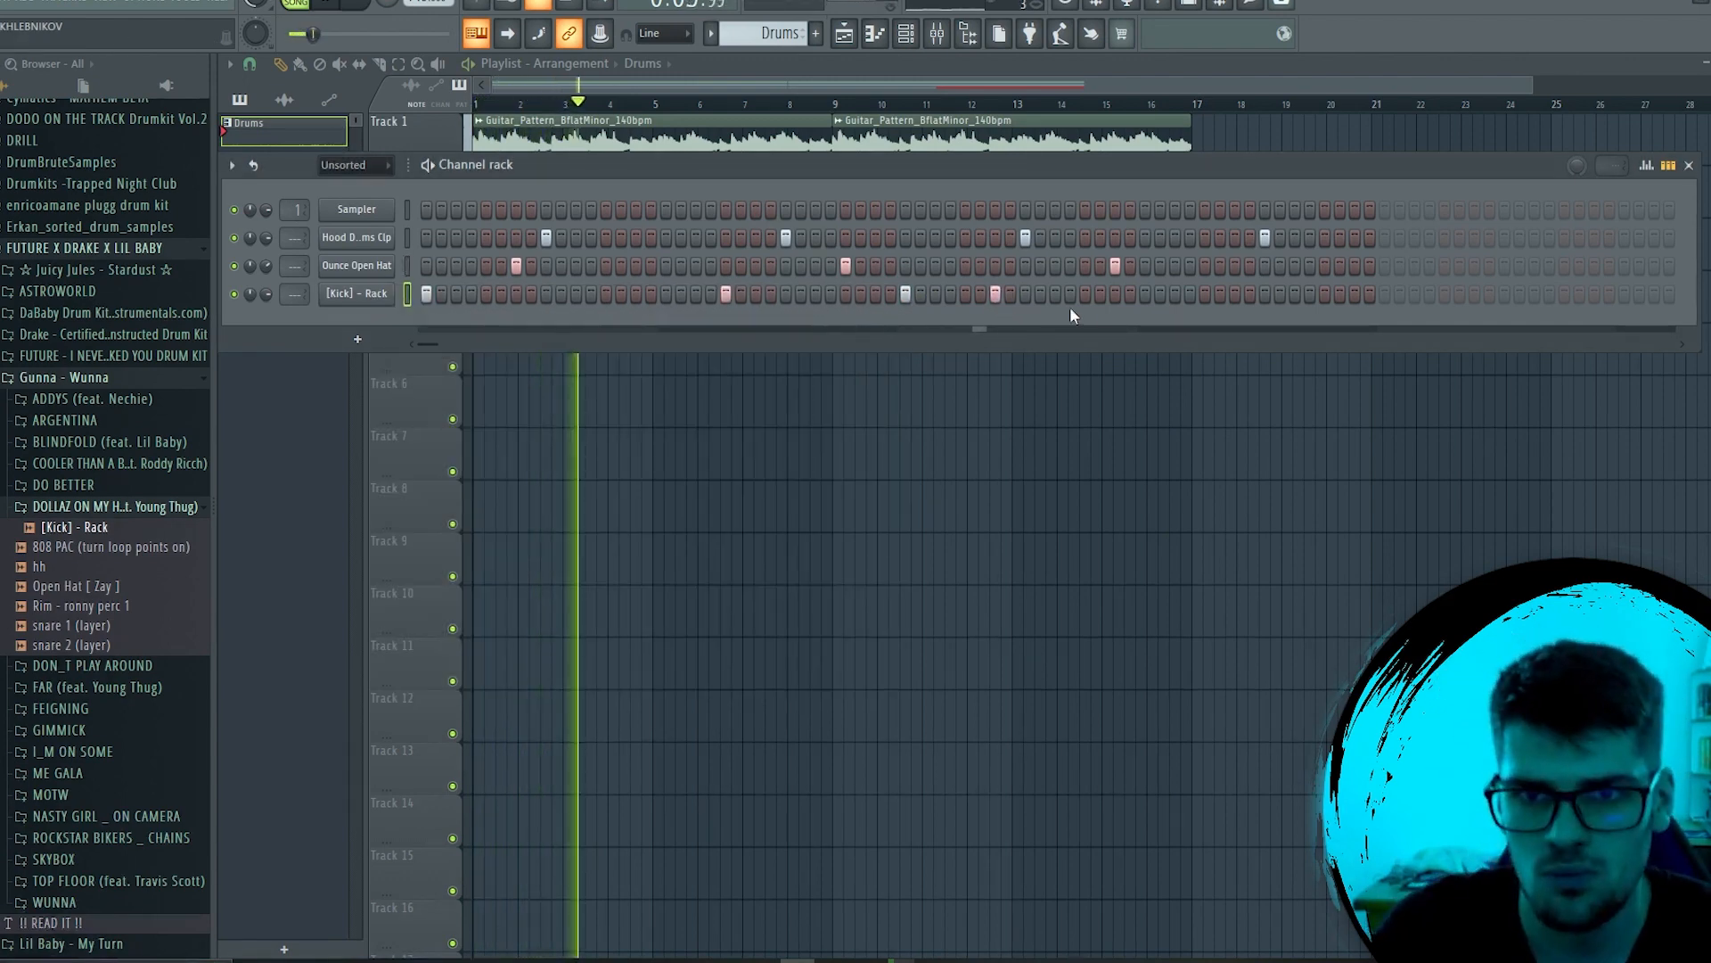
pyautogui.click(1206, 294)
pyautogui.click(1295, 294)
pyautogui.click(1355, 294)
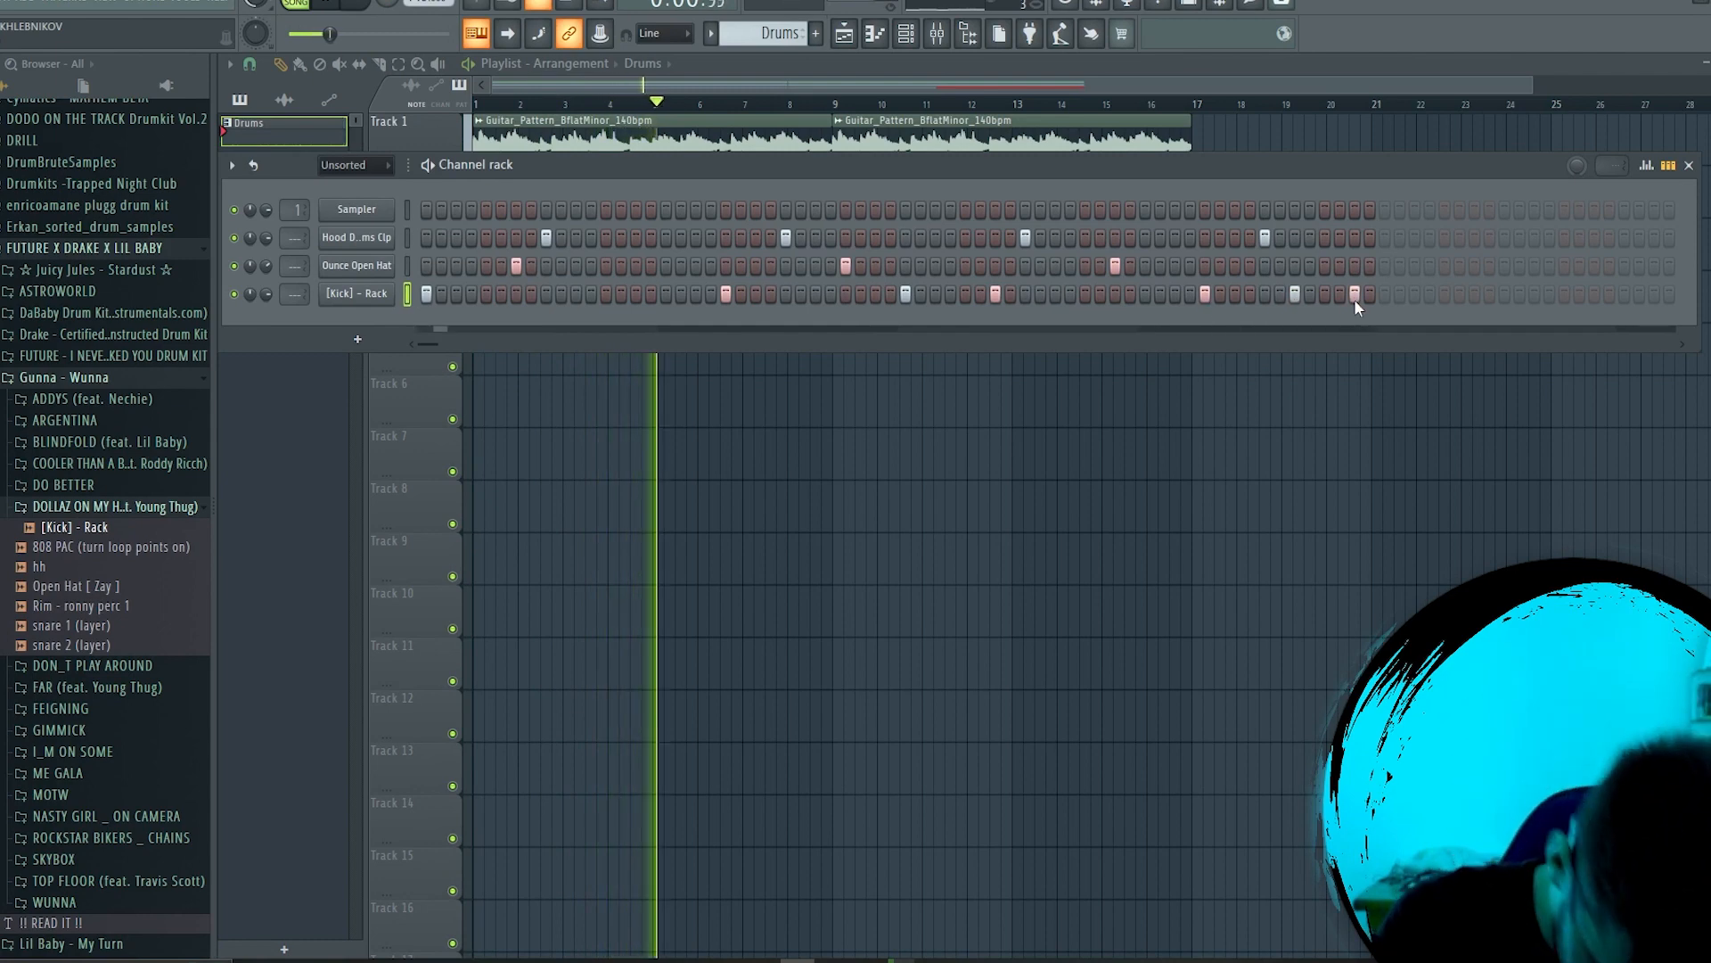
# Add 808 [CANT STOP] from the BLINDFOLD (feat. Lil Baby) folder as a new channel and enable Cut itself for it
pyautogui.click(89, 484)
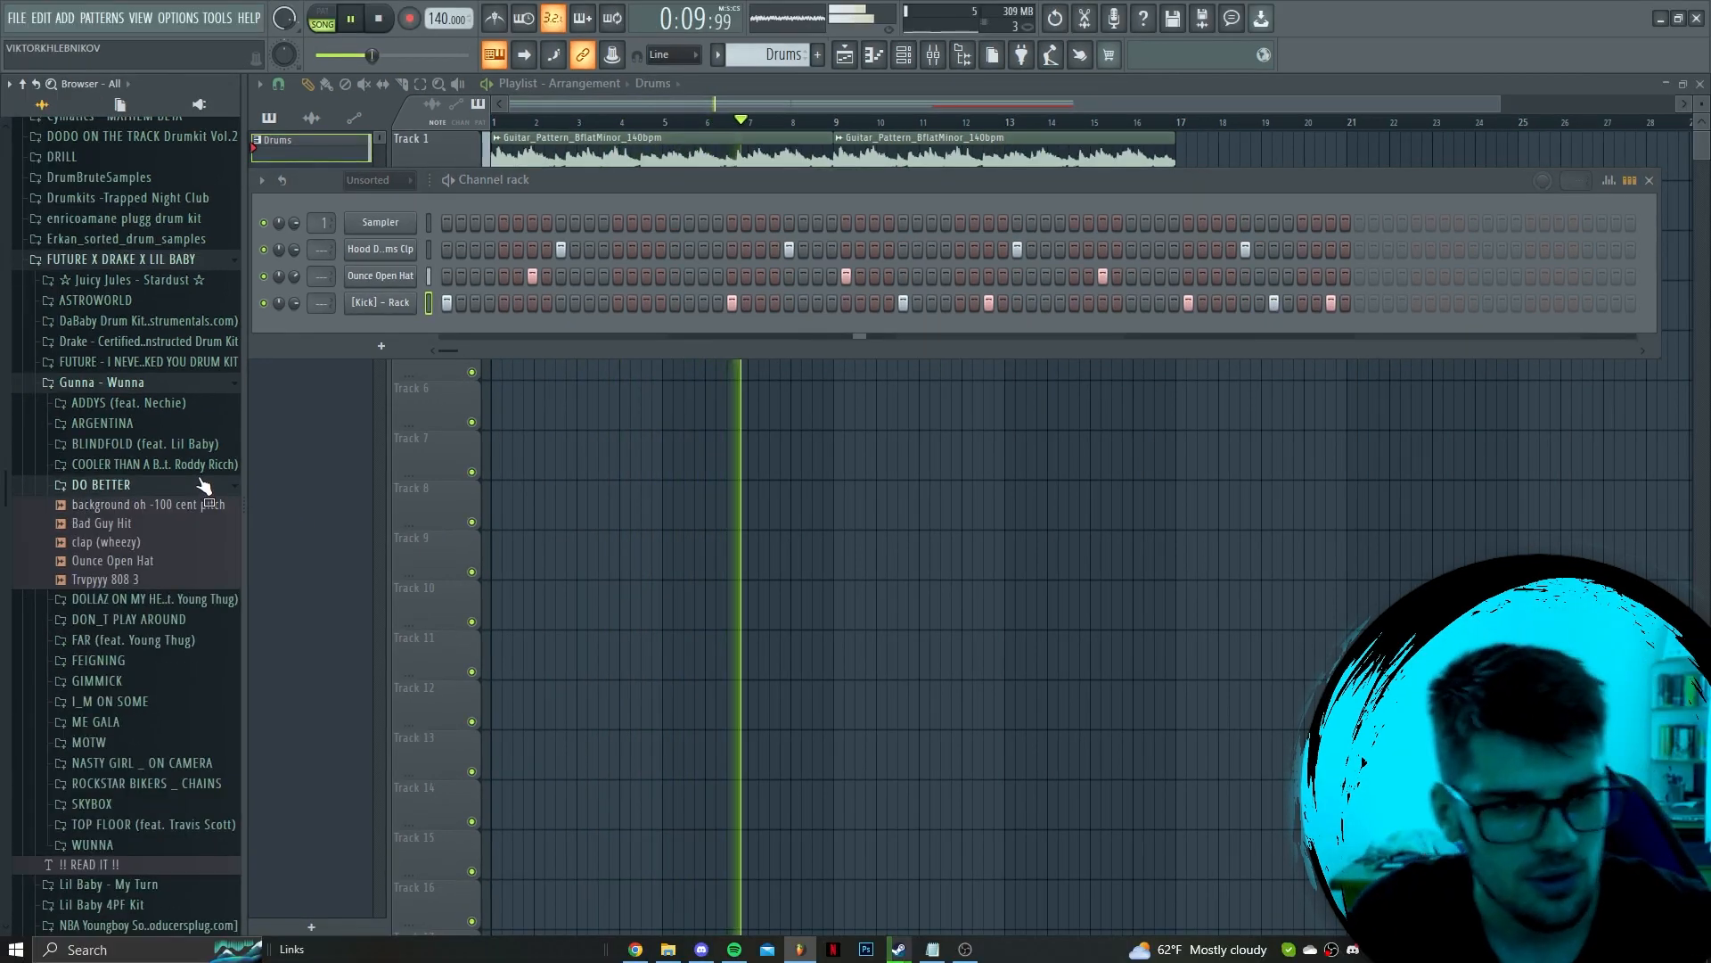
pyautogui.click(148, 473)
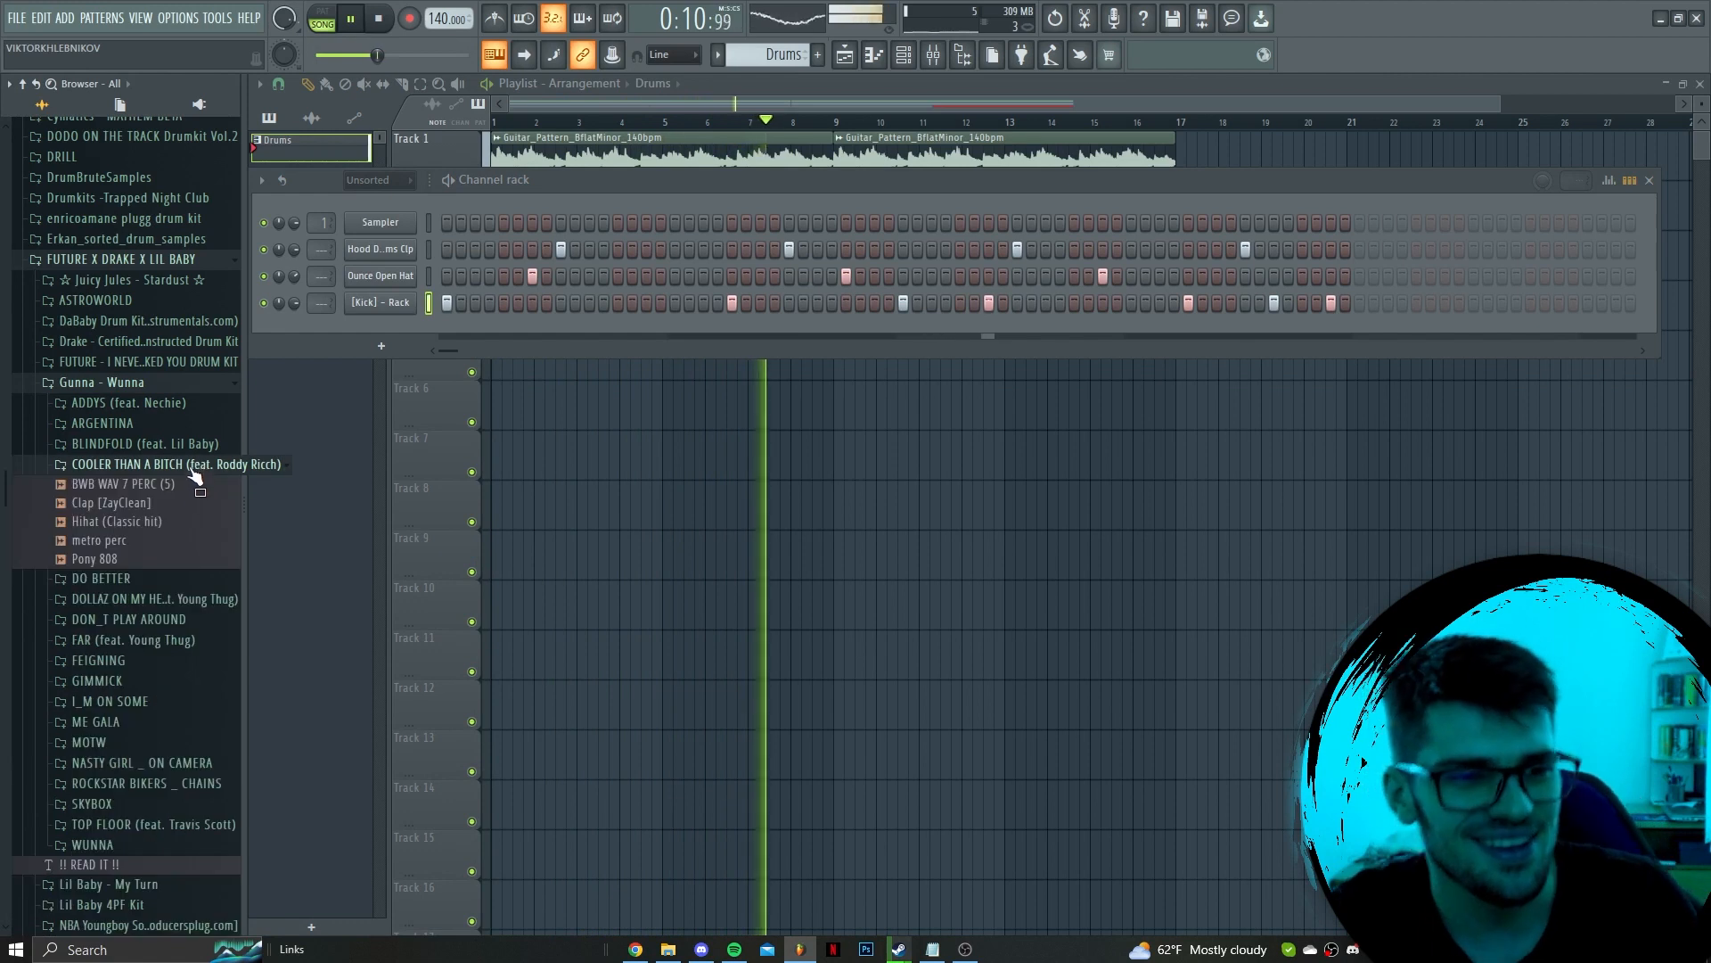
pyautogui.click(176, 448)
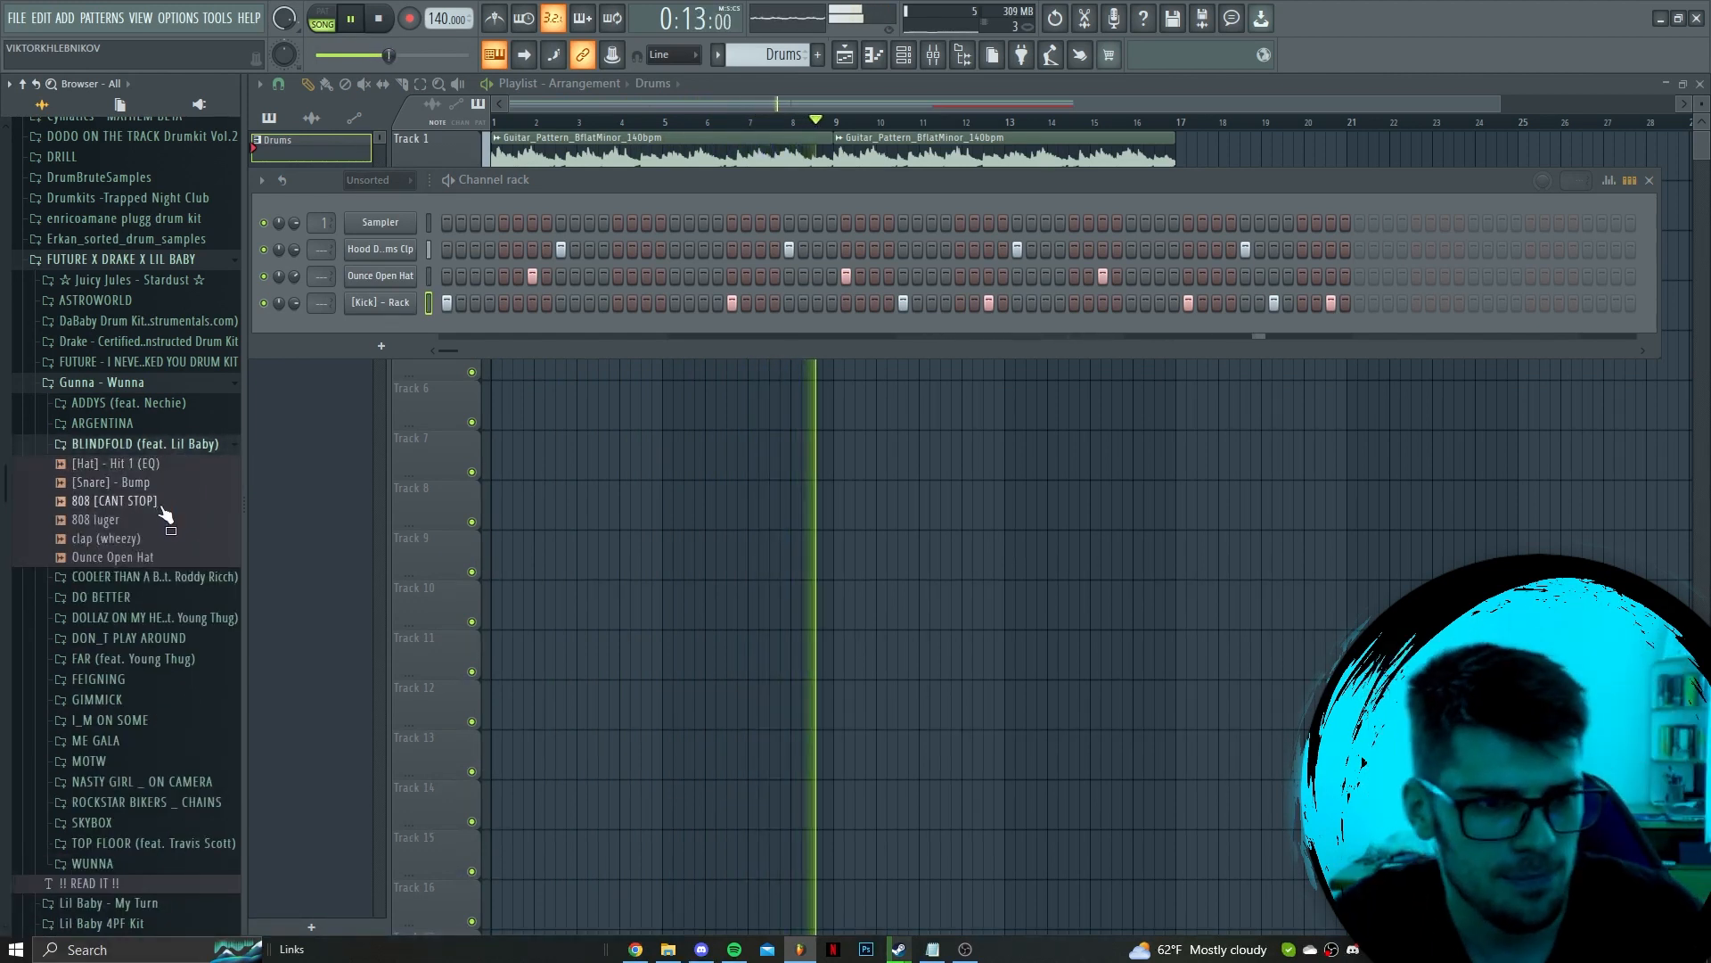
pyautogui.click(163, 508)
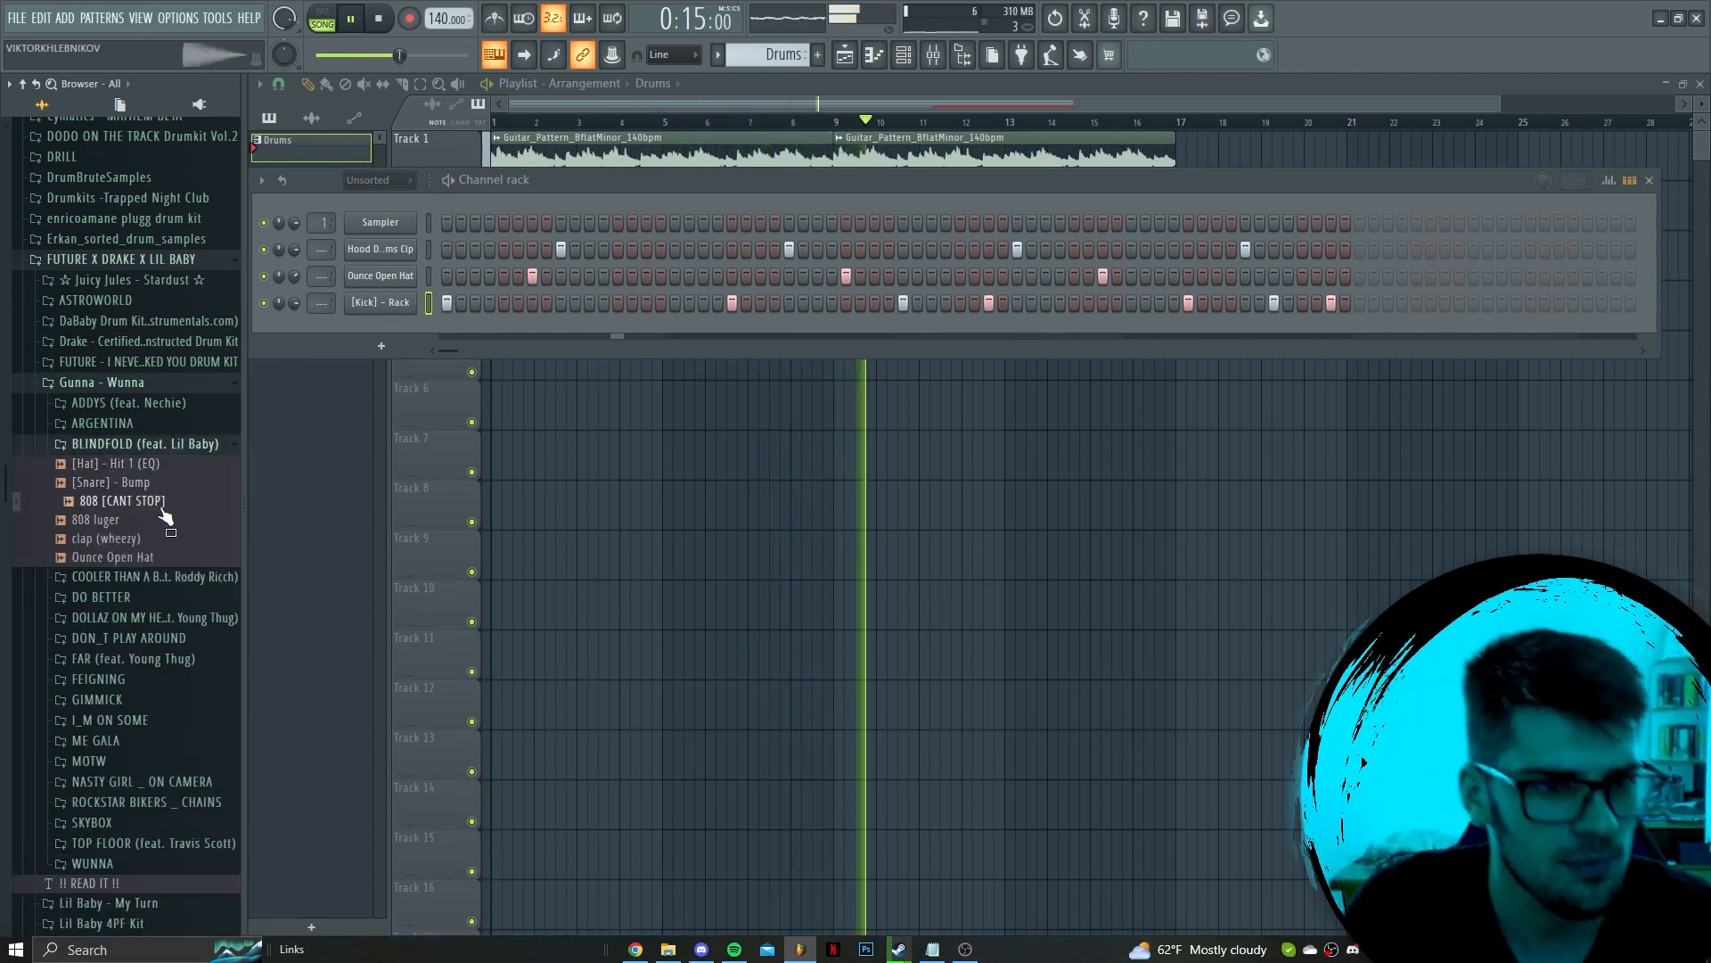
pyautogui.moveTo(142, 501); pyautogui.dragTo(381, 329)
pyautogui.rightClick(385, 329)
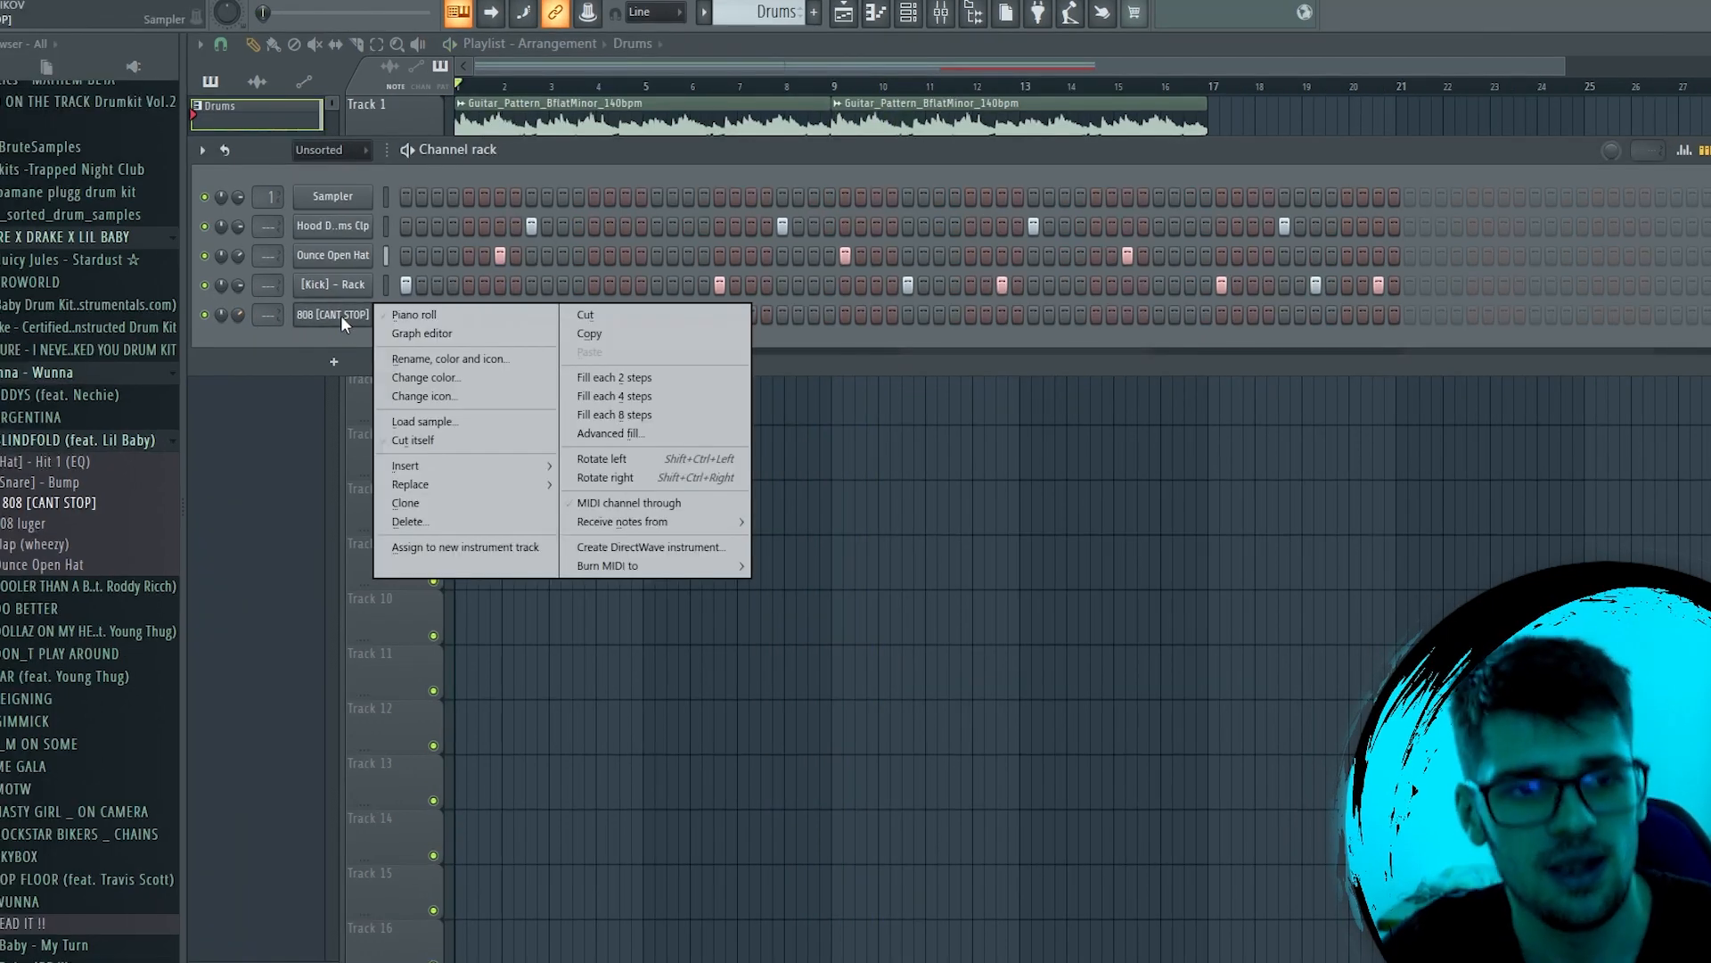
pyautogui.click(462, 441)
# In the 808's piano roll, place A#4 notes at steps 1, 21, 33 and 39 to match the kick
pyautogui.rightClick(332, 317)
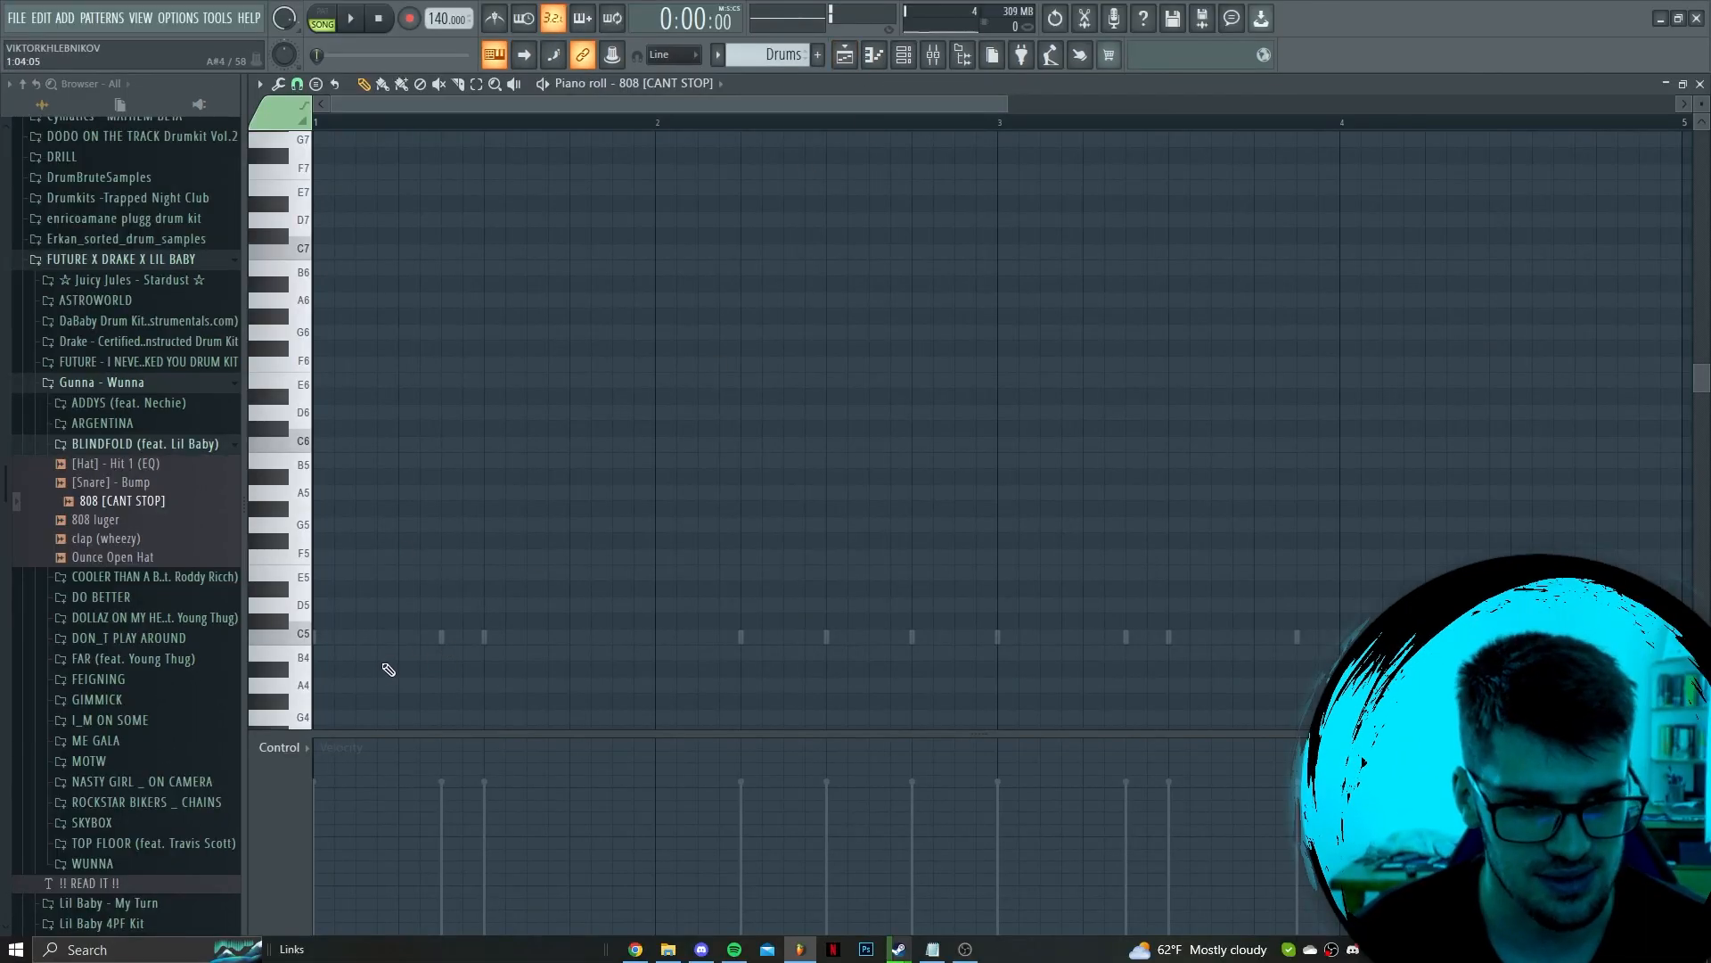
pyautogui.press('space')
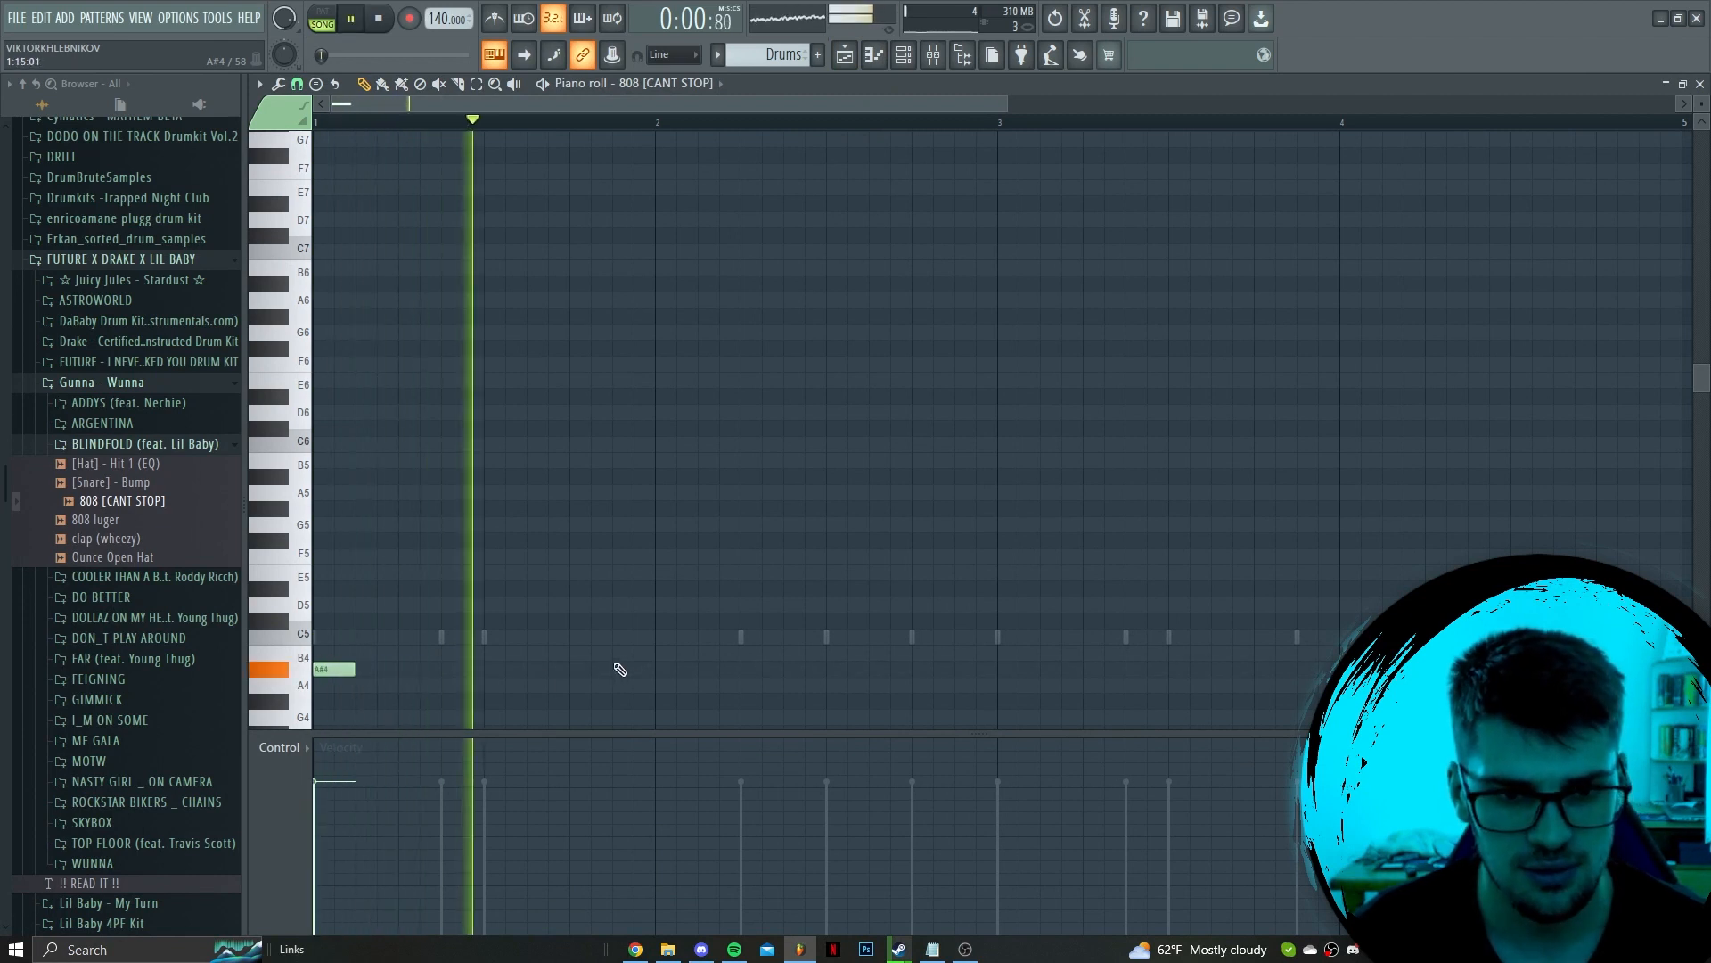
pyautogui.click(751, 673)
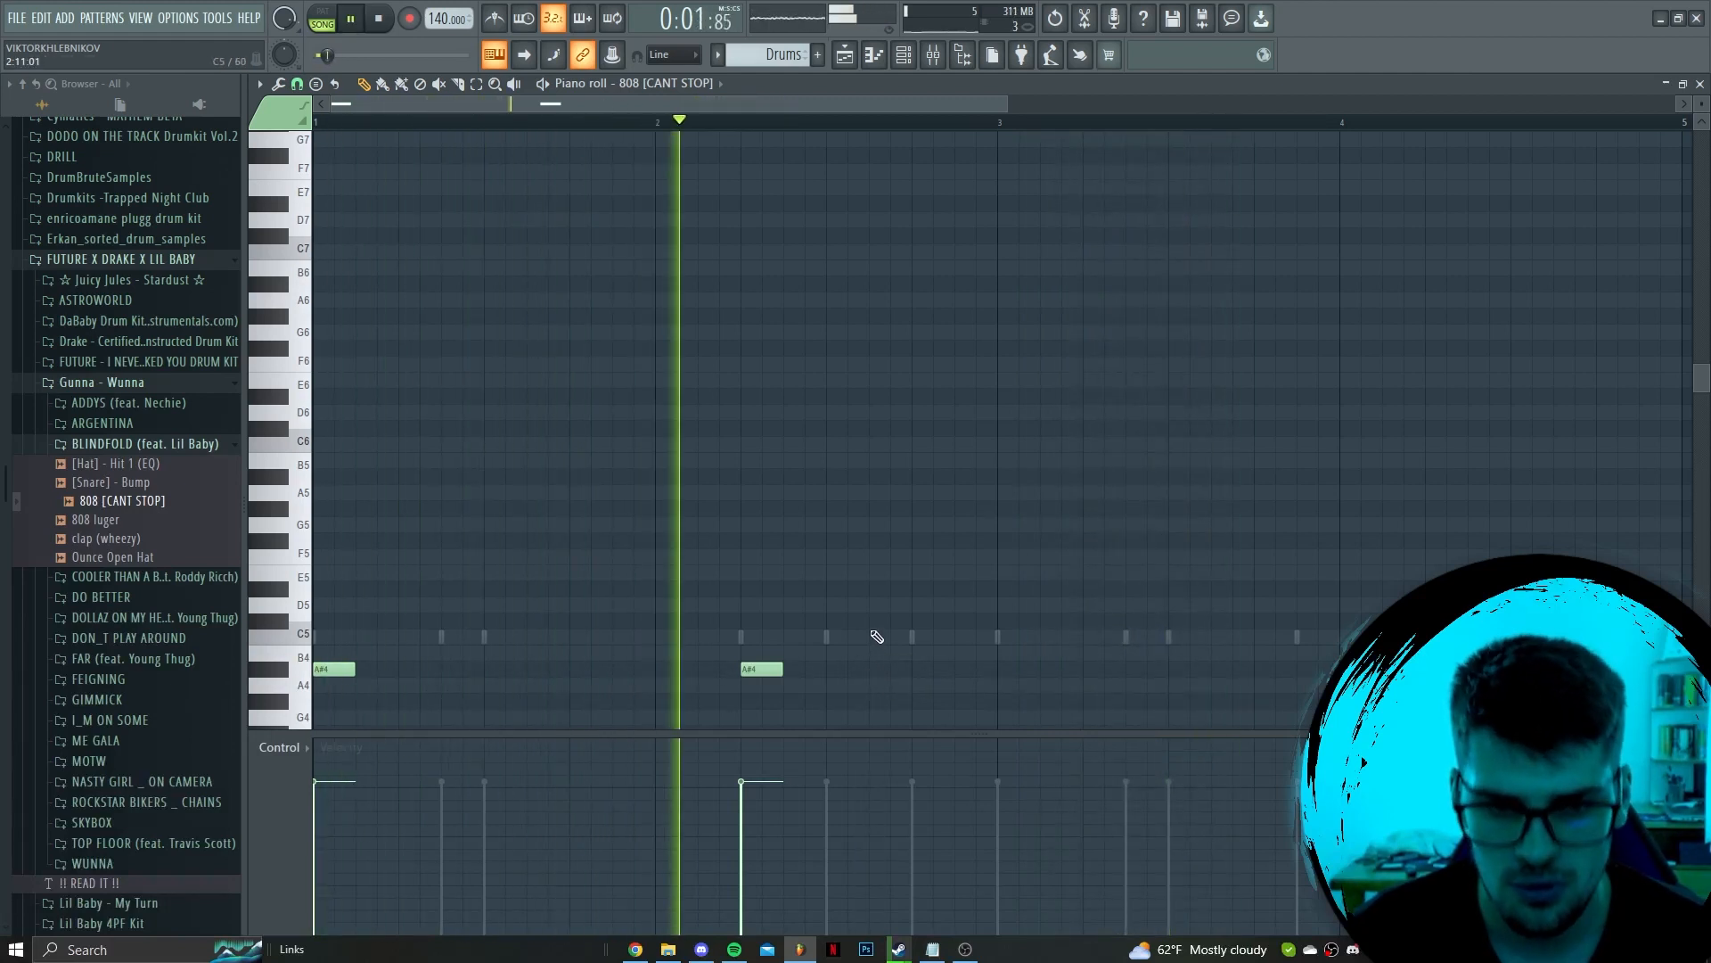
pyautogui.click(1005, 670)
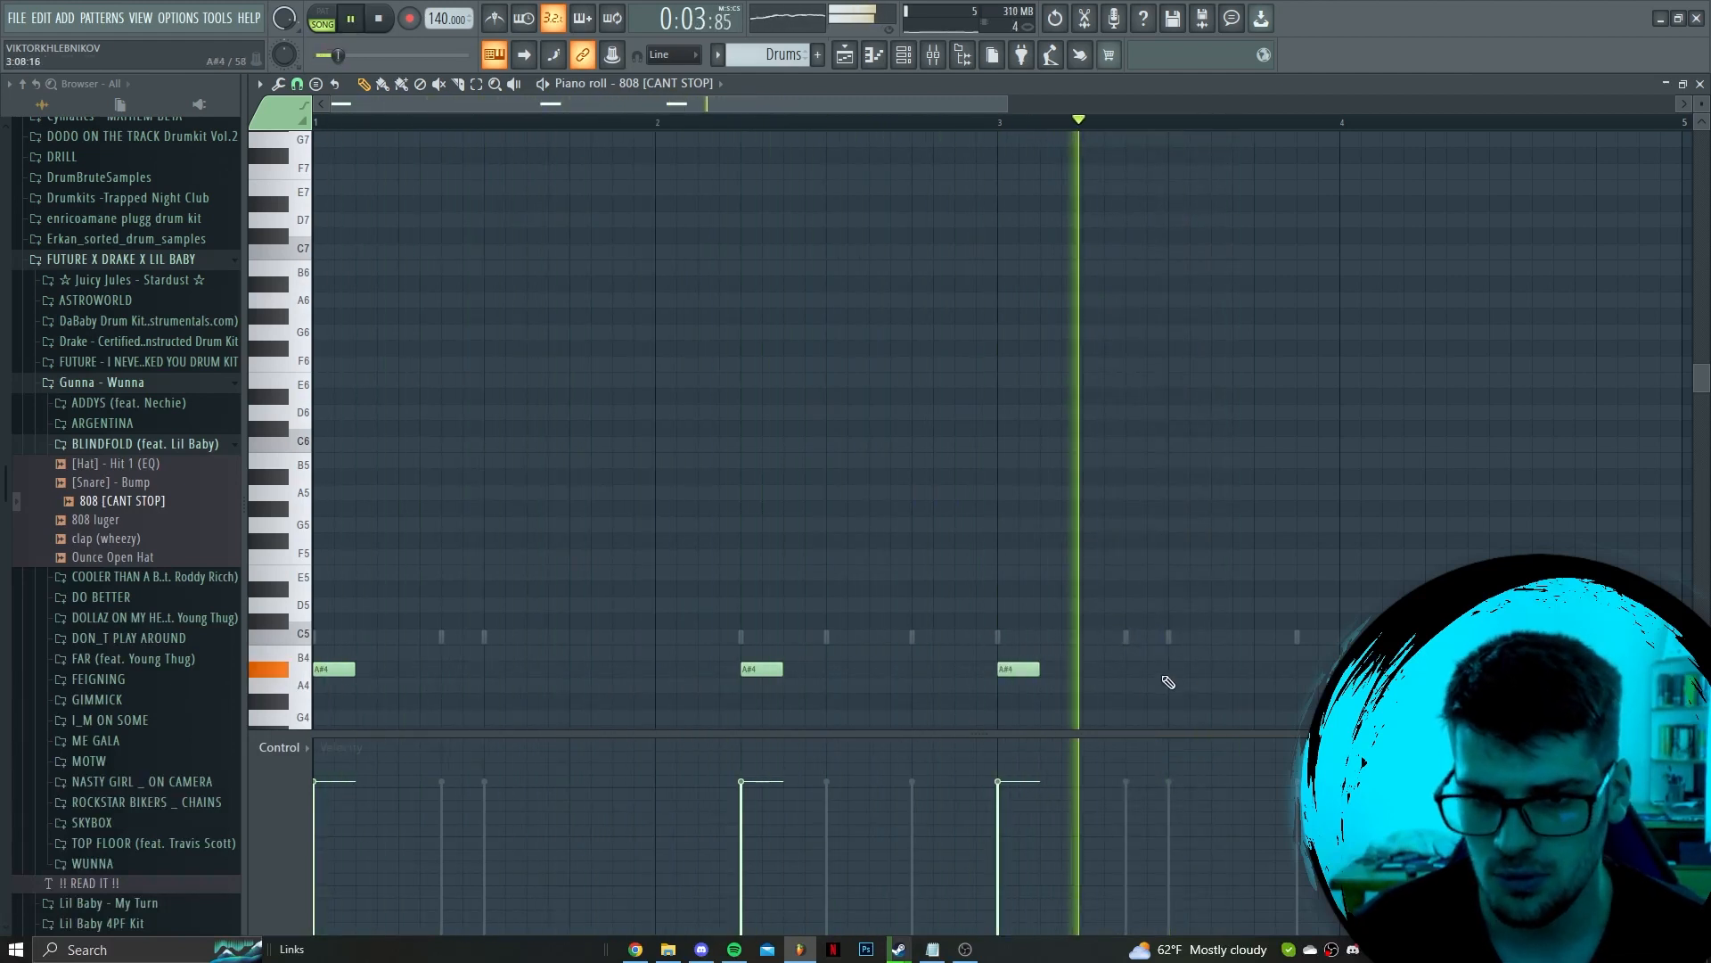
pyautogui.click(1131, 669)
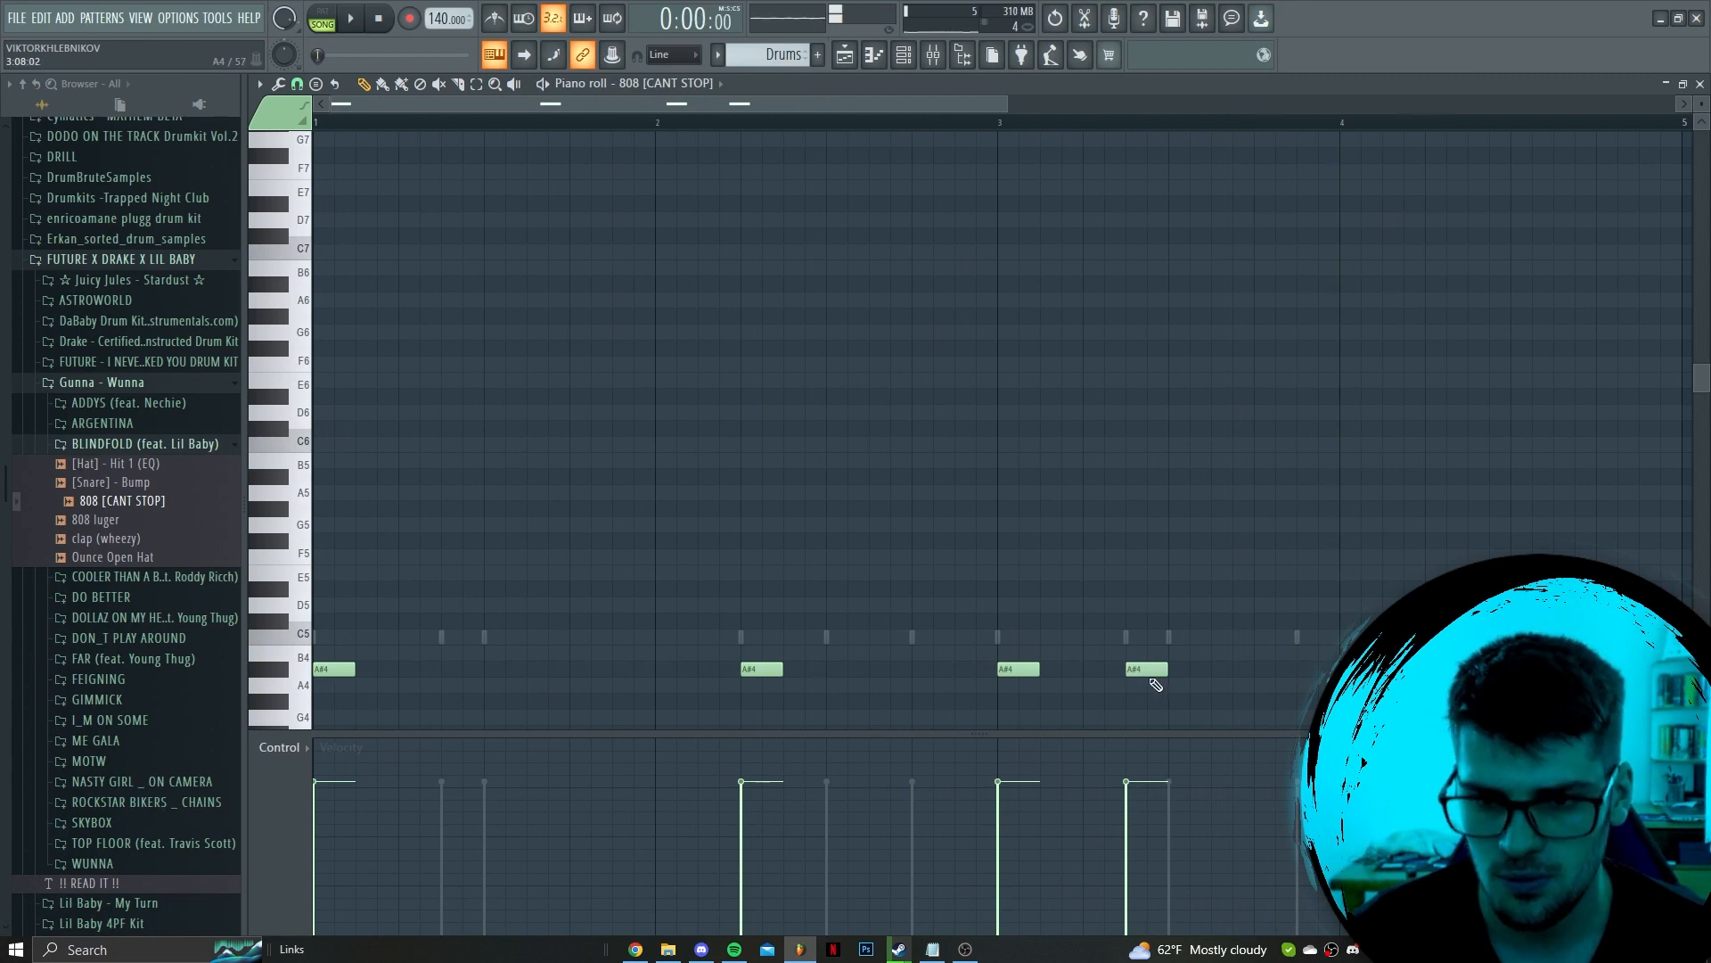
# Raise the 808 note at step 39 to C#5 and add C#5 notes at steps 53 and 59
pyautogui.moveTo(1125, 678); pyautogui.dragTo(1154, 608)
pyautogui.scroll(-2, 1120, 668)
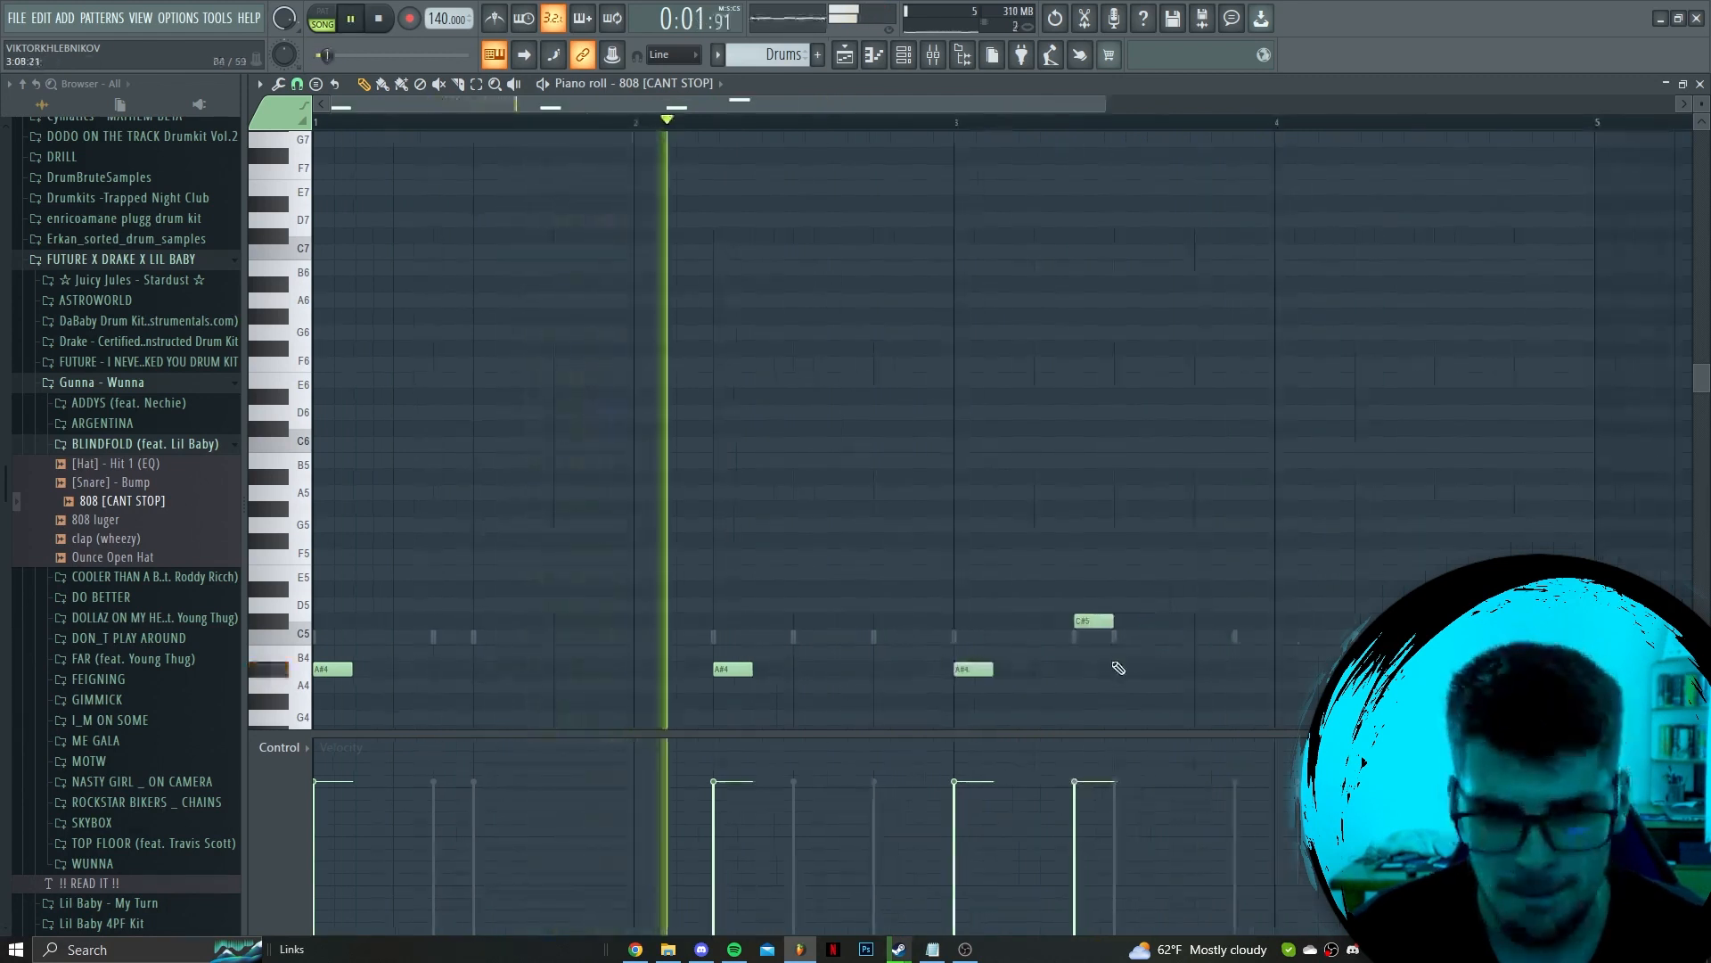
pyautogui.scroll(-1, 996, 663)
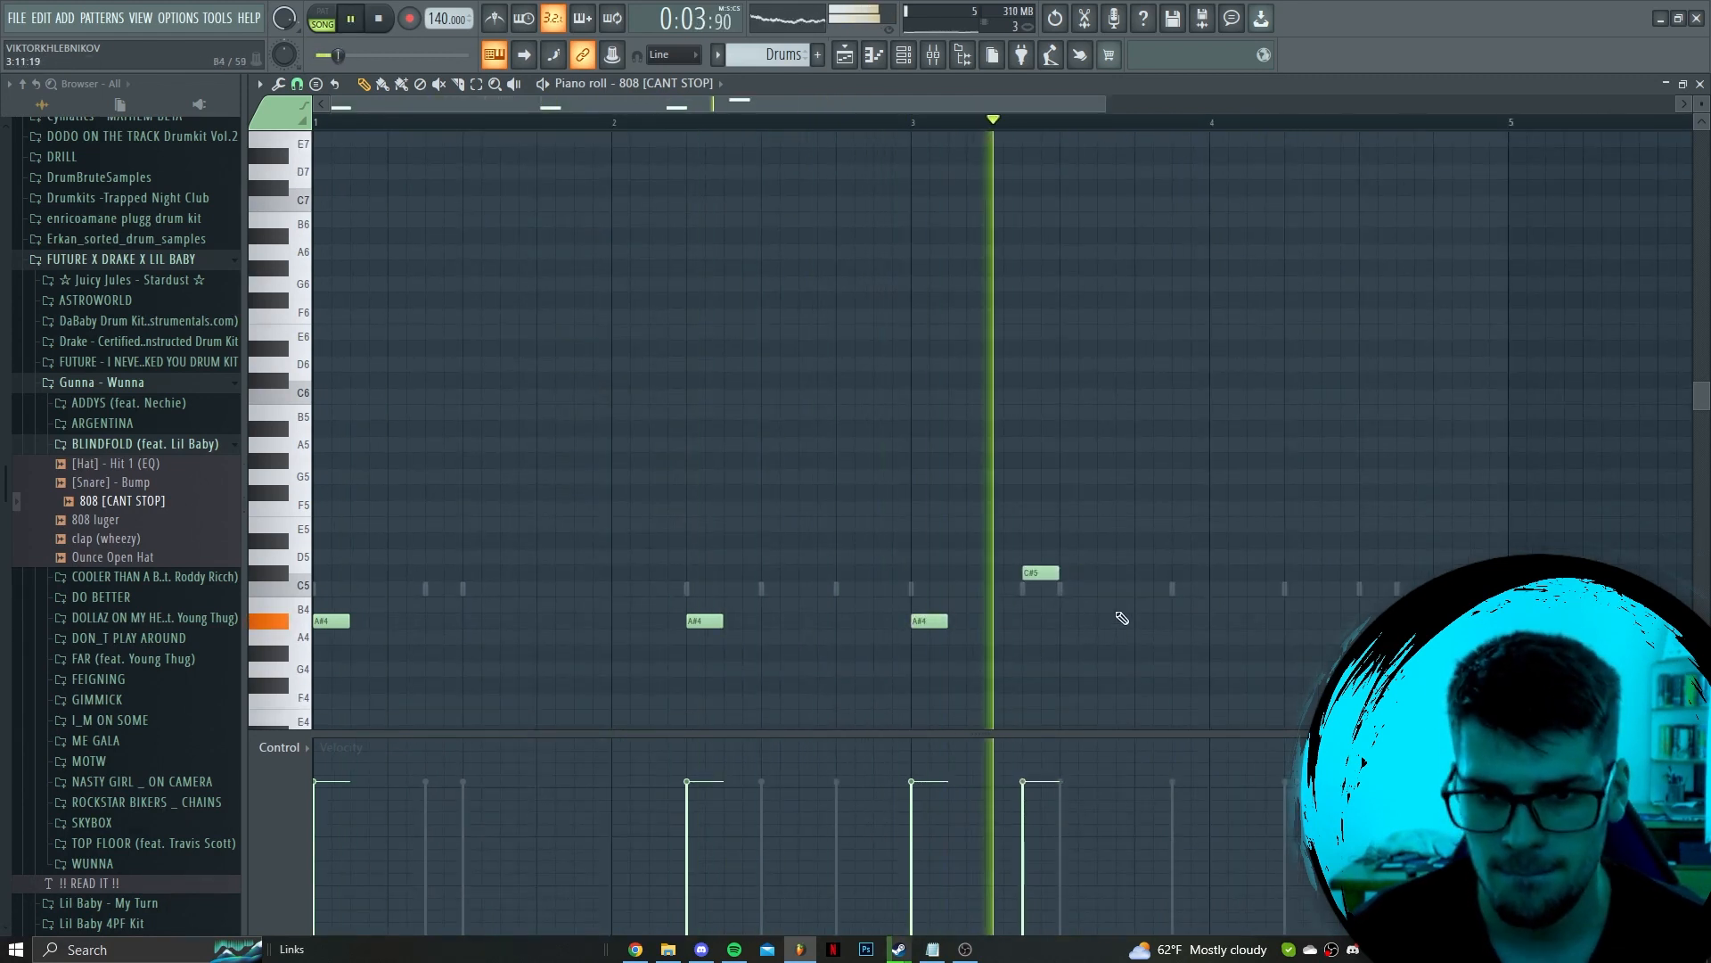
pyautogui.click(1293, 573)
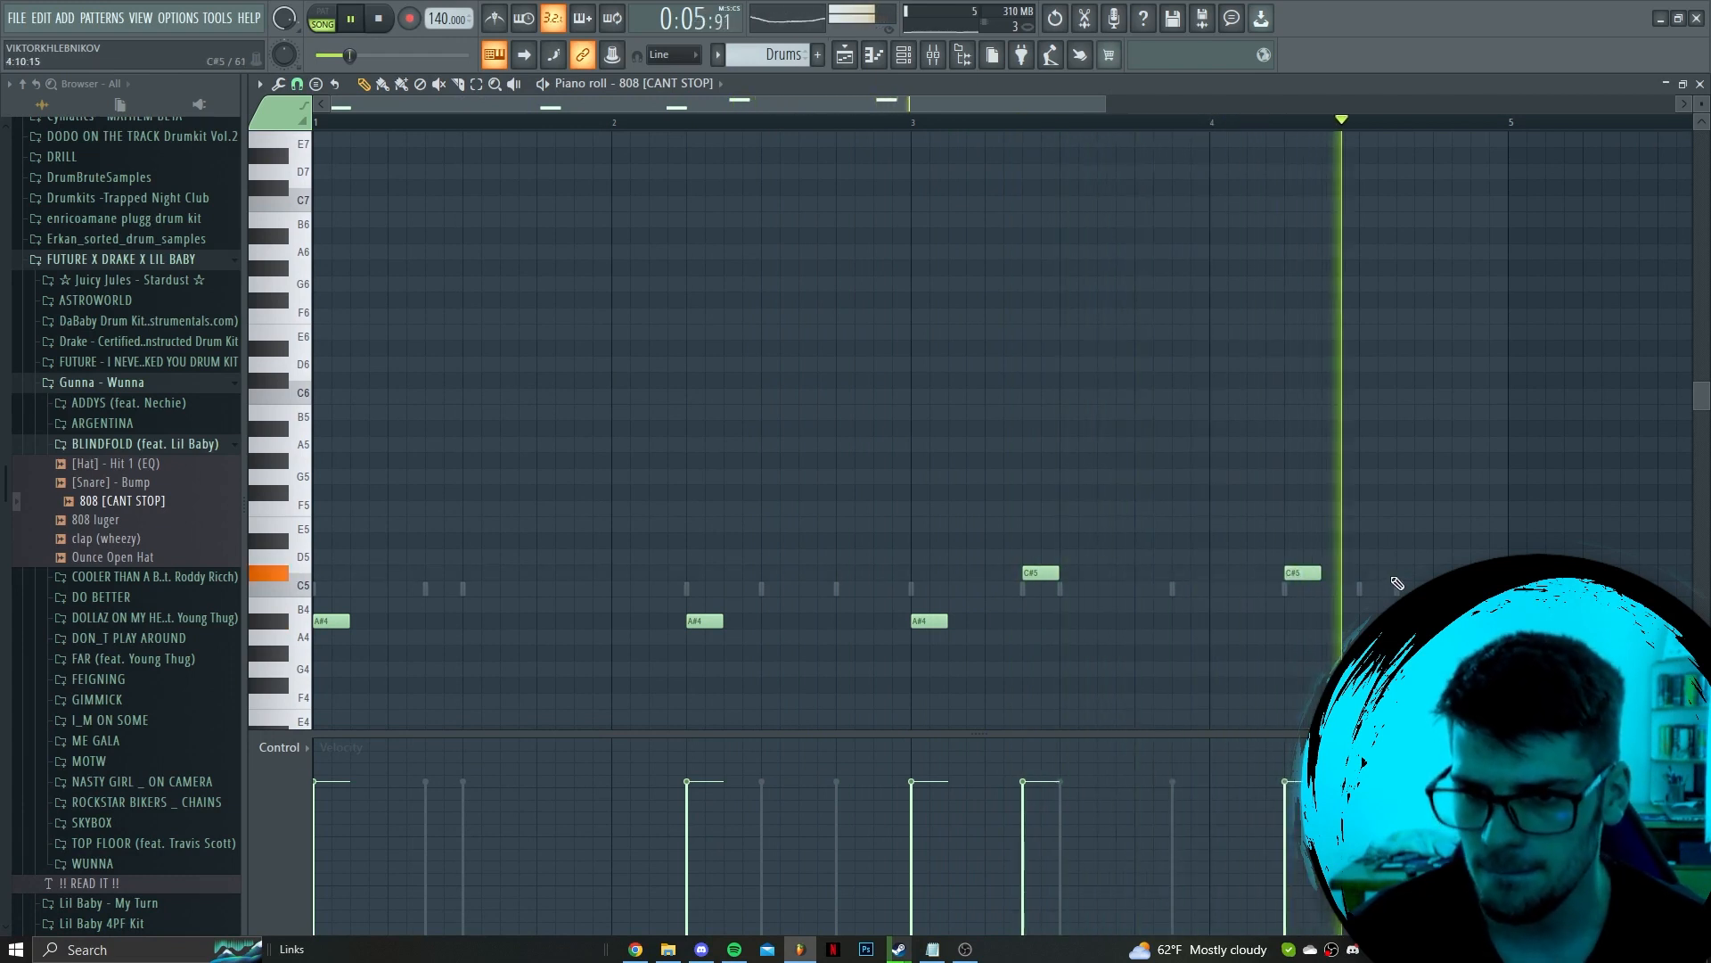
pyautogui.click(1405, 573)
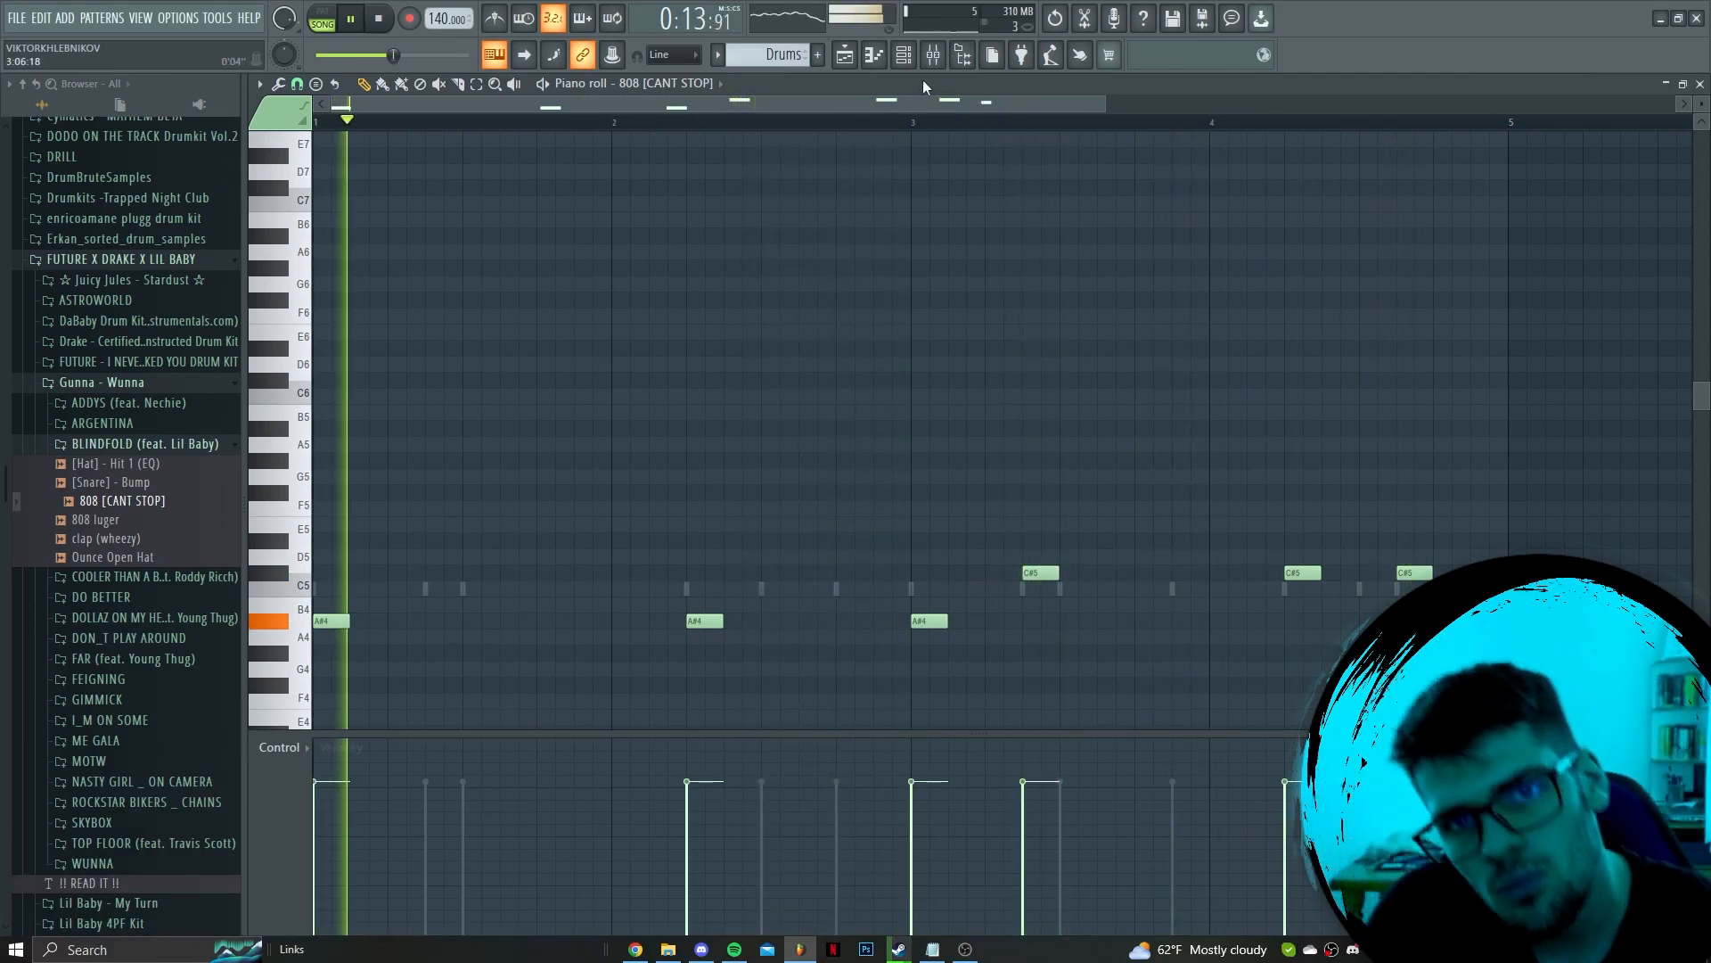
# Open the 808 [CANT STOP] sample in Edison, run Detect pitch regions on it, and close the editor and sampler windows
pyautogui.click(903, 54)
pyautogui.rightClick(416, 323)
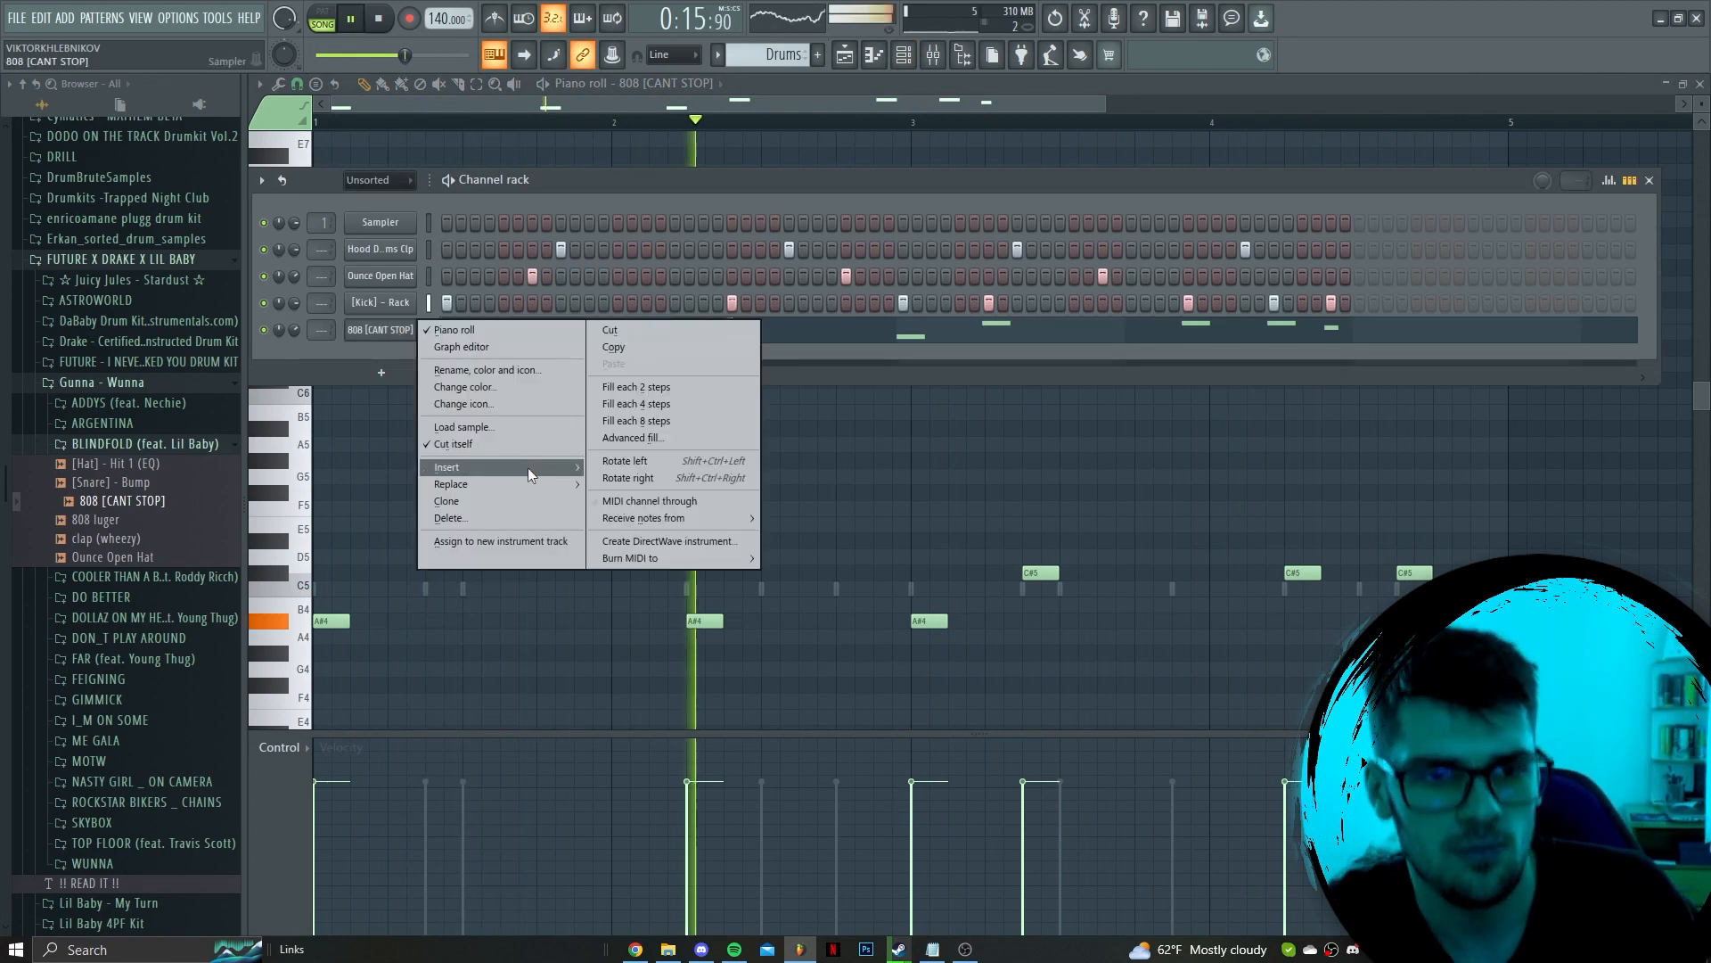
pyautogui.click(297, 334)
pyautogui.rightClick(416, 323)
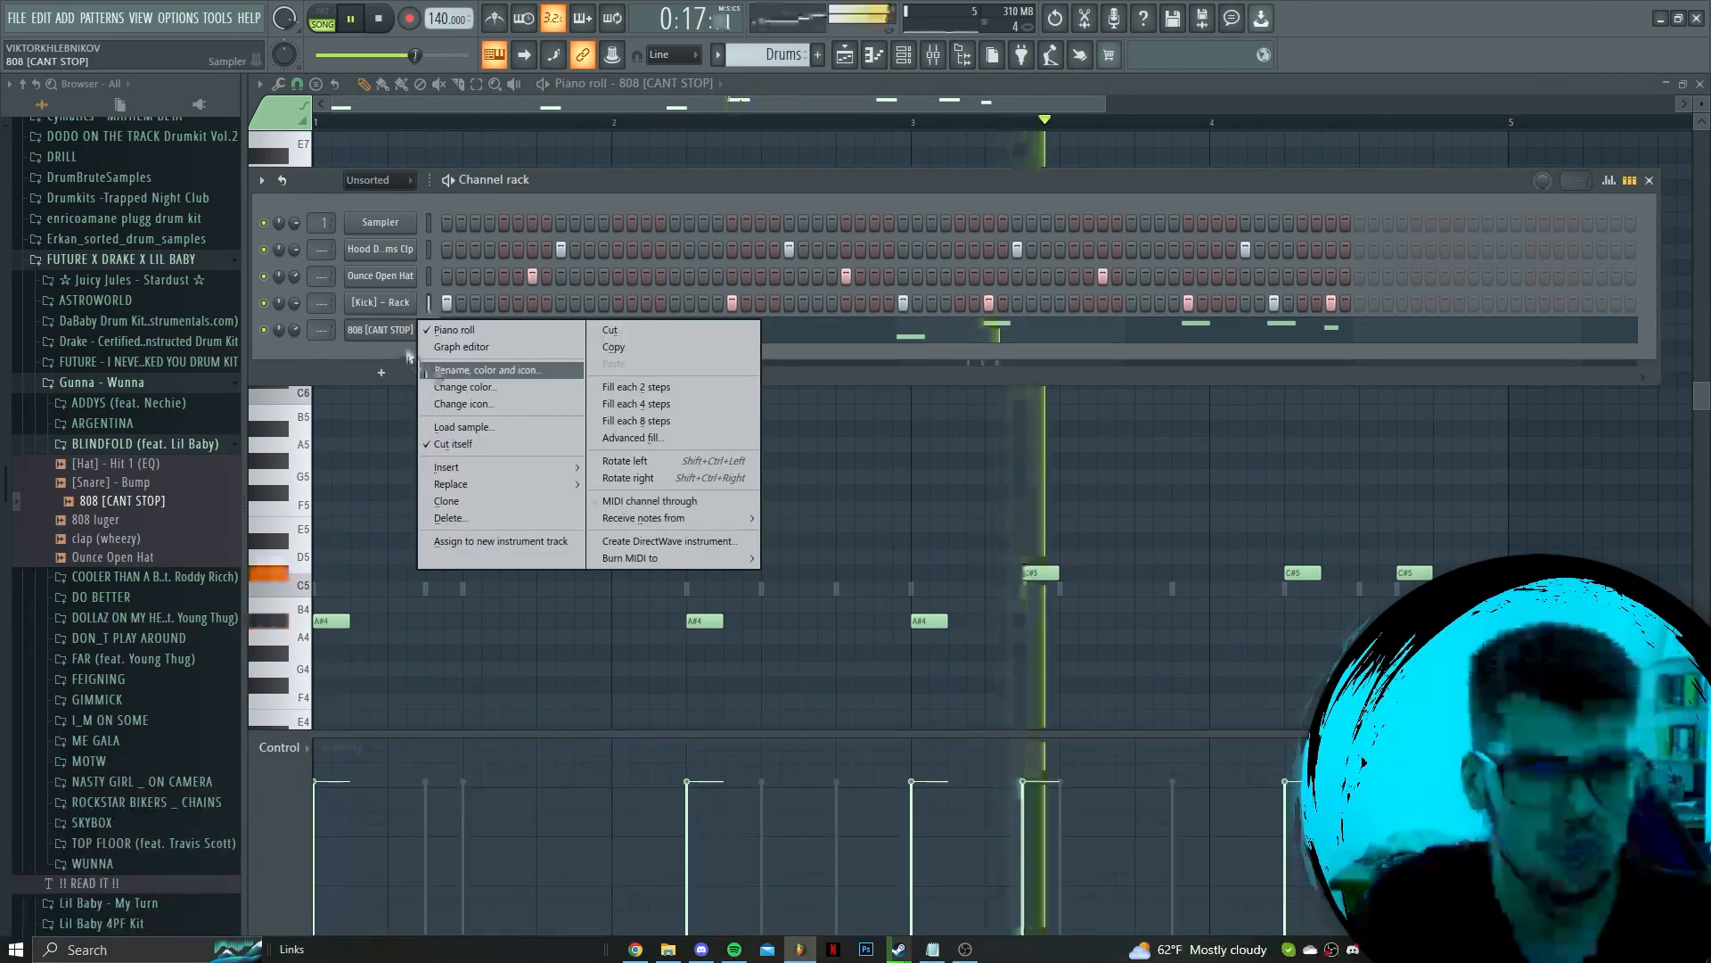
pyautogui.click(382, 328)
pyautogui.click(380, 329)
pyautogui.rightClick(589, 638)
pyautogui.click(693, 720)
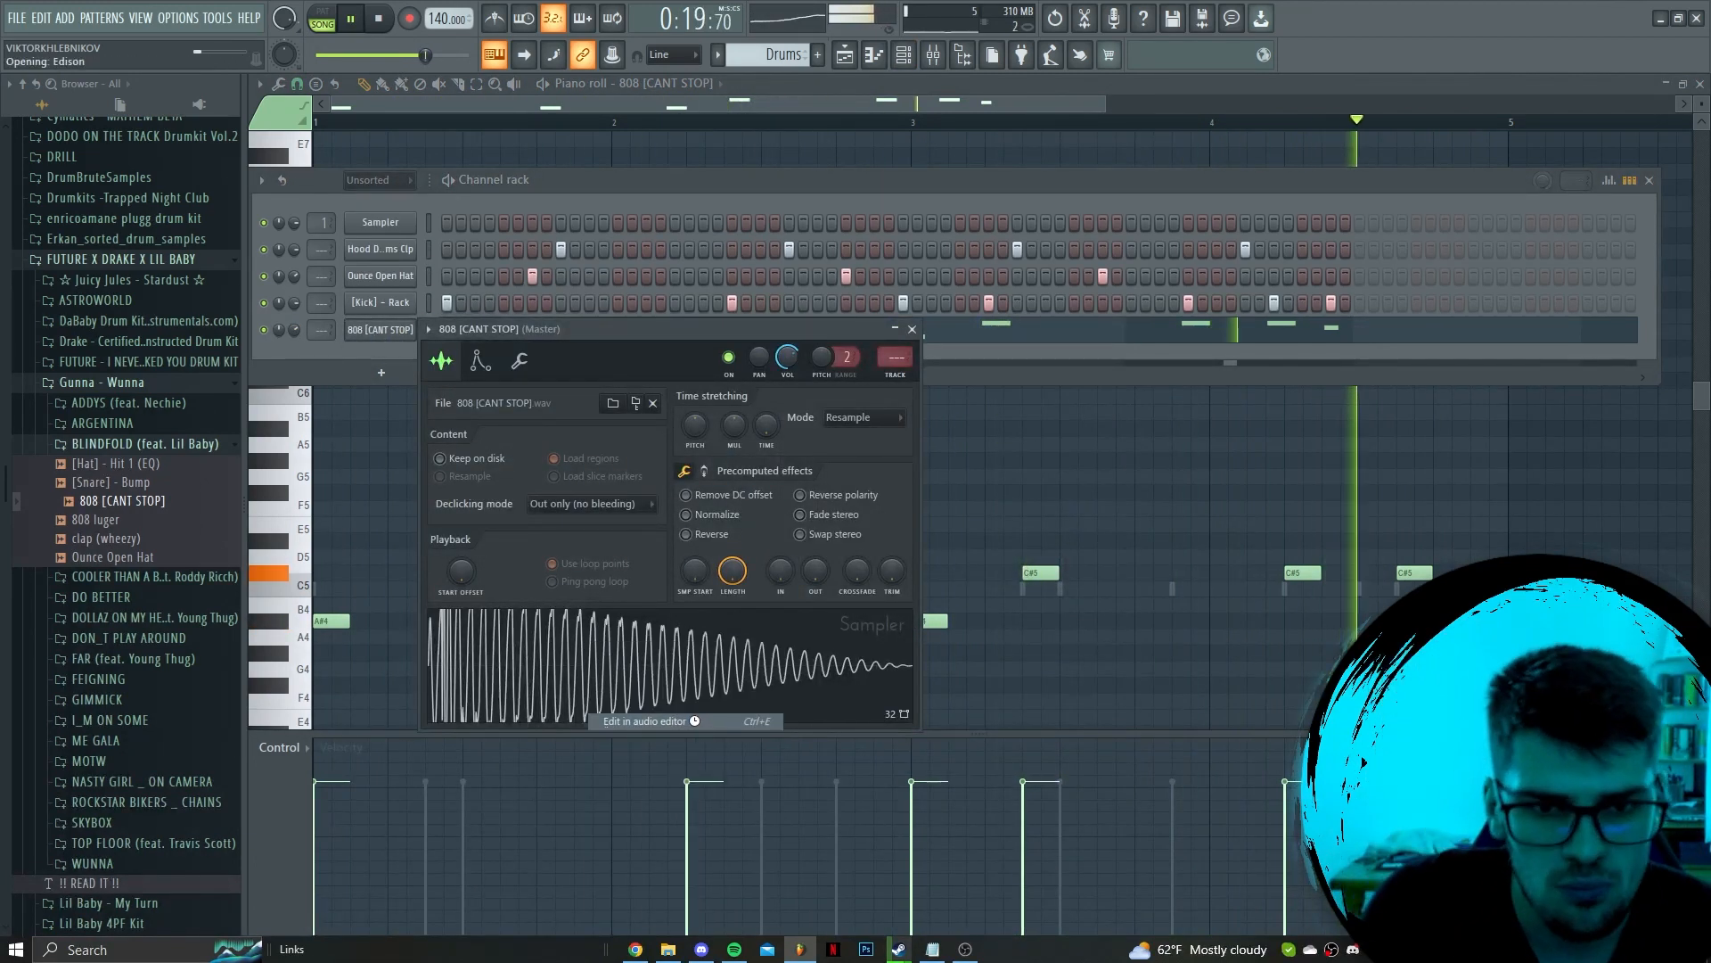
pyautogui.click(433, 290)
pyautogui.click(563, 538)
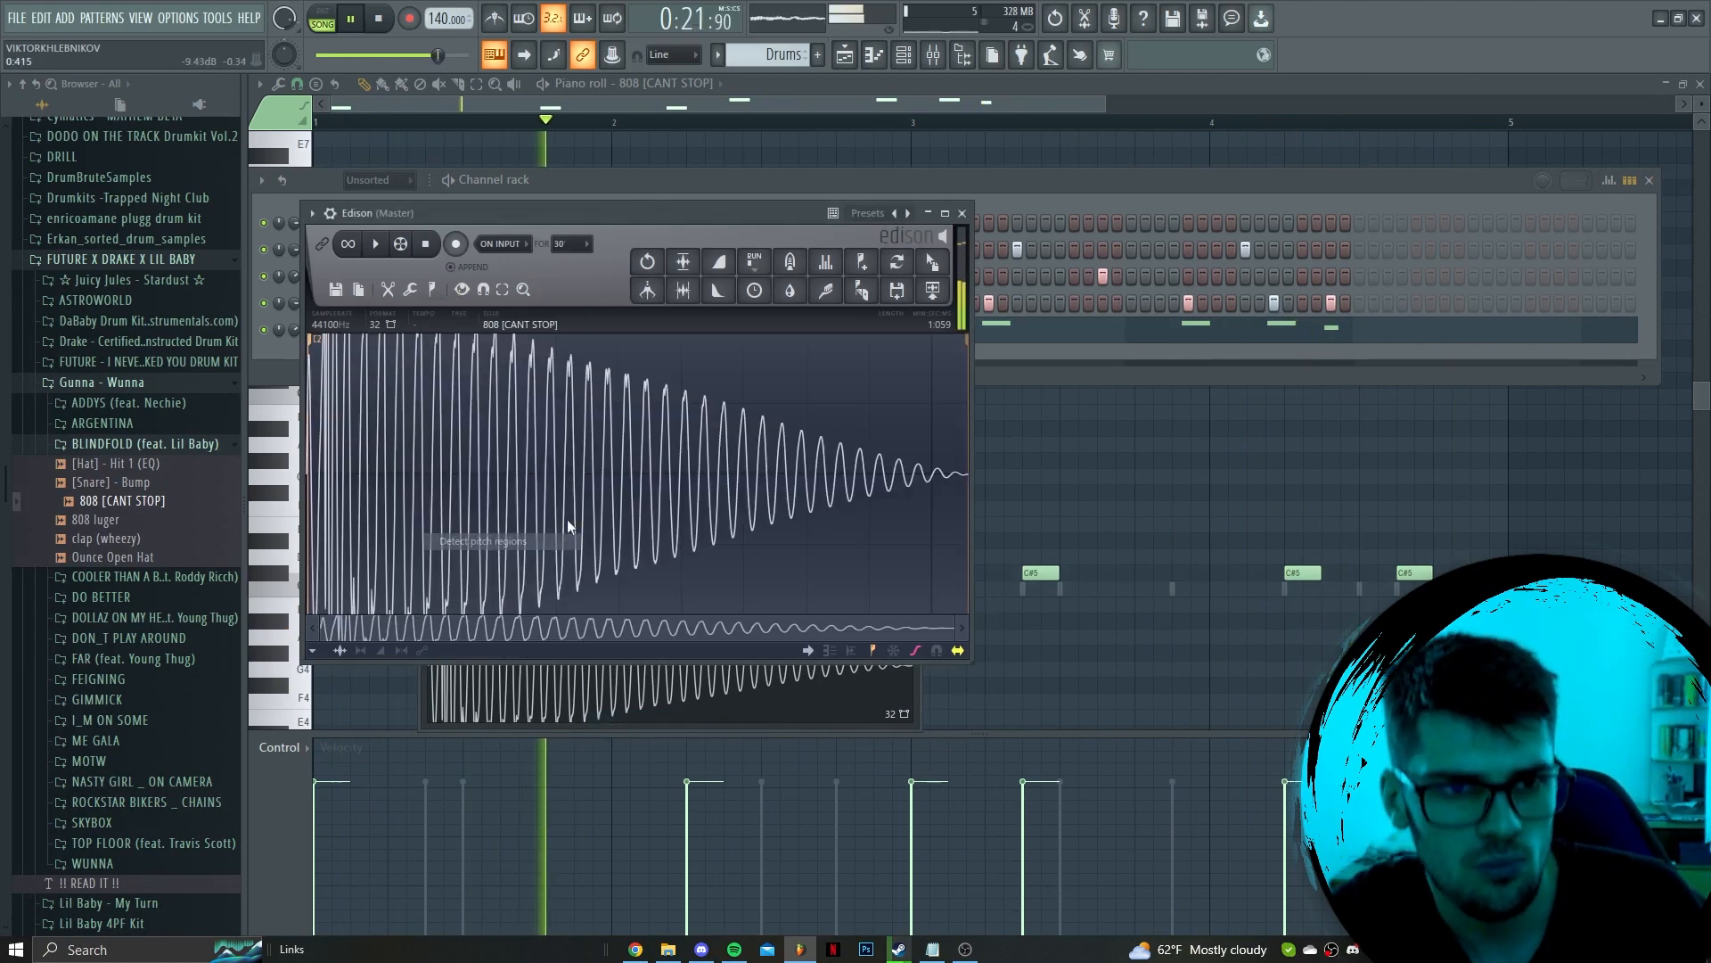
pyautogui.click(962, 213)
pyautogui.click(964, 183)
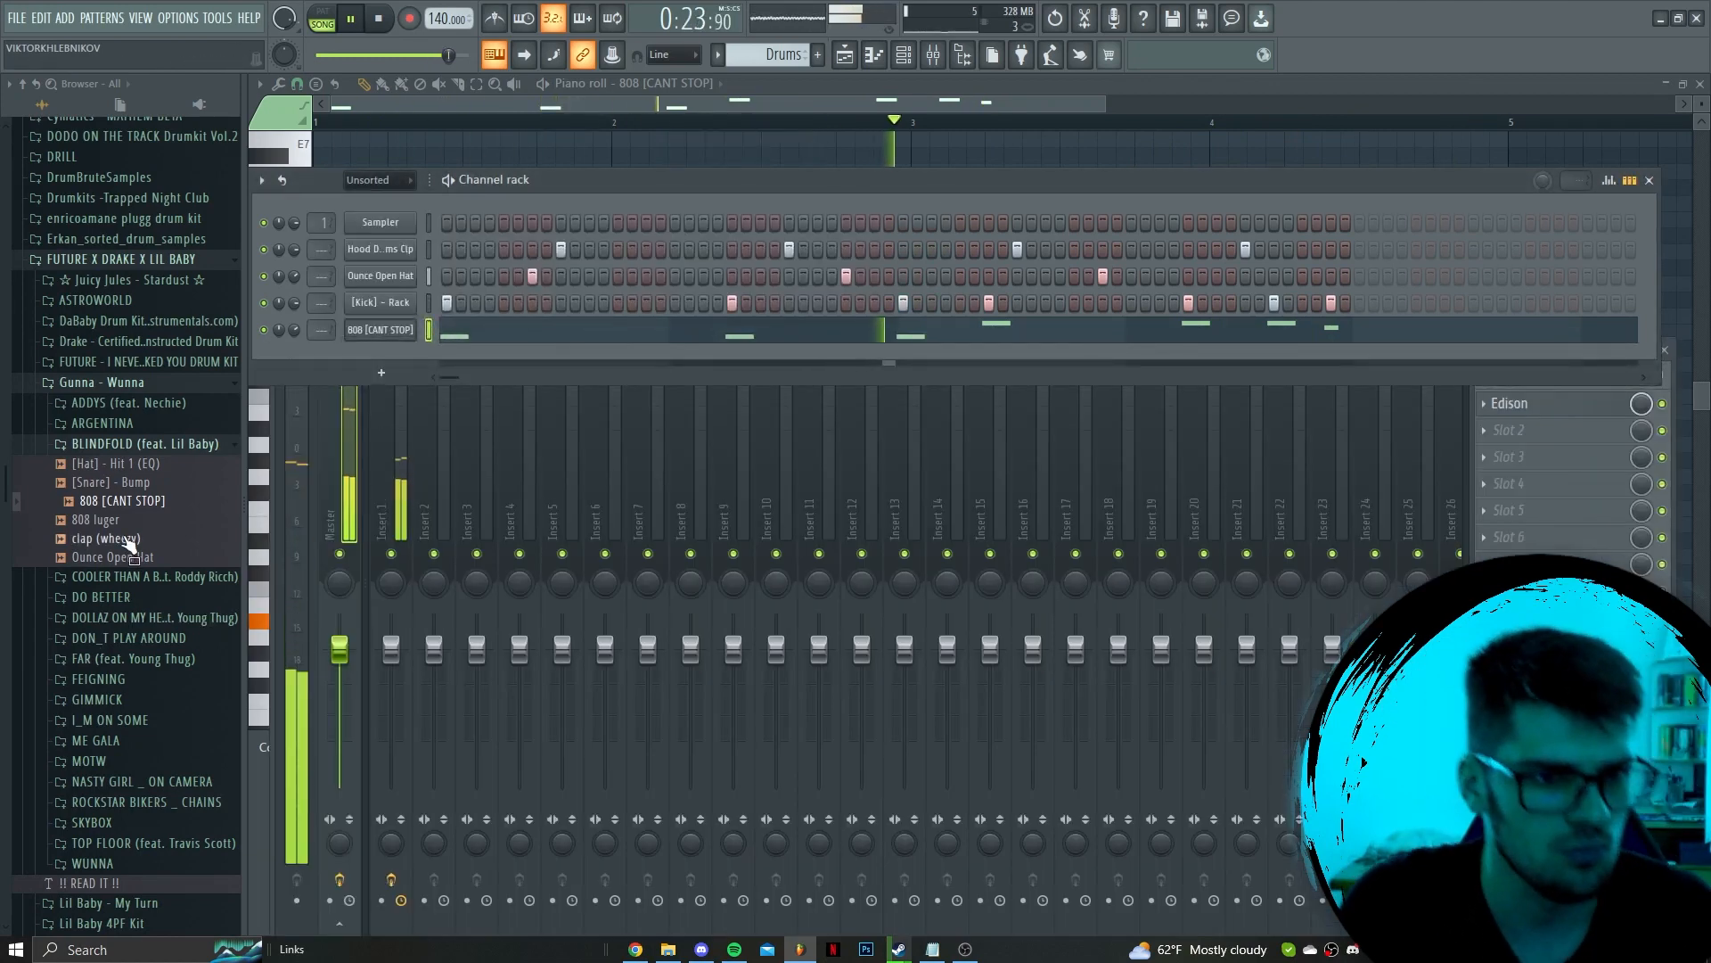
# Add Boomin - Perc 4 from the ARGENTINA folder as a new channel and program its hits on steps 15 and 17
pyautogui.click(158, 446)
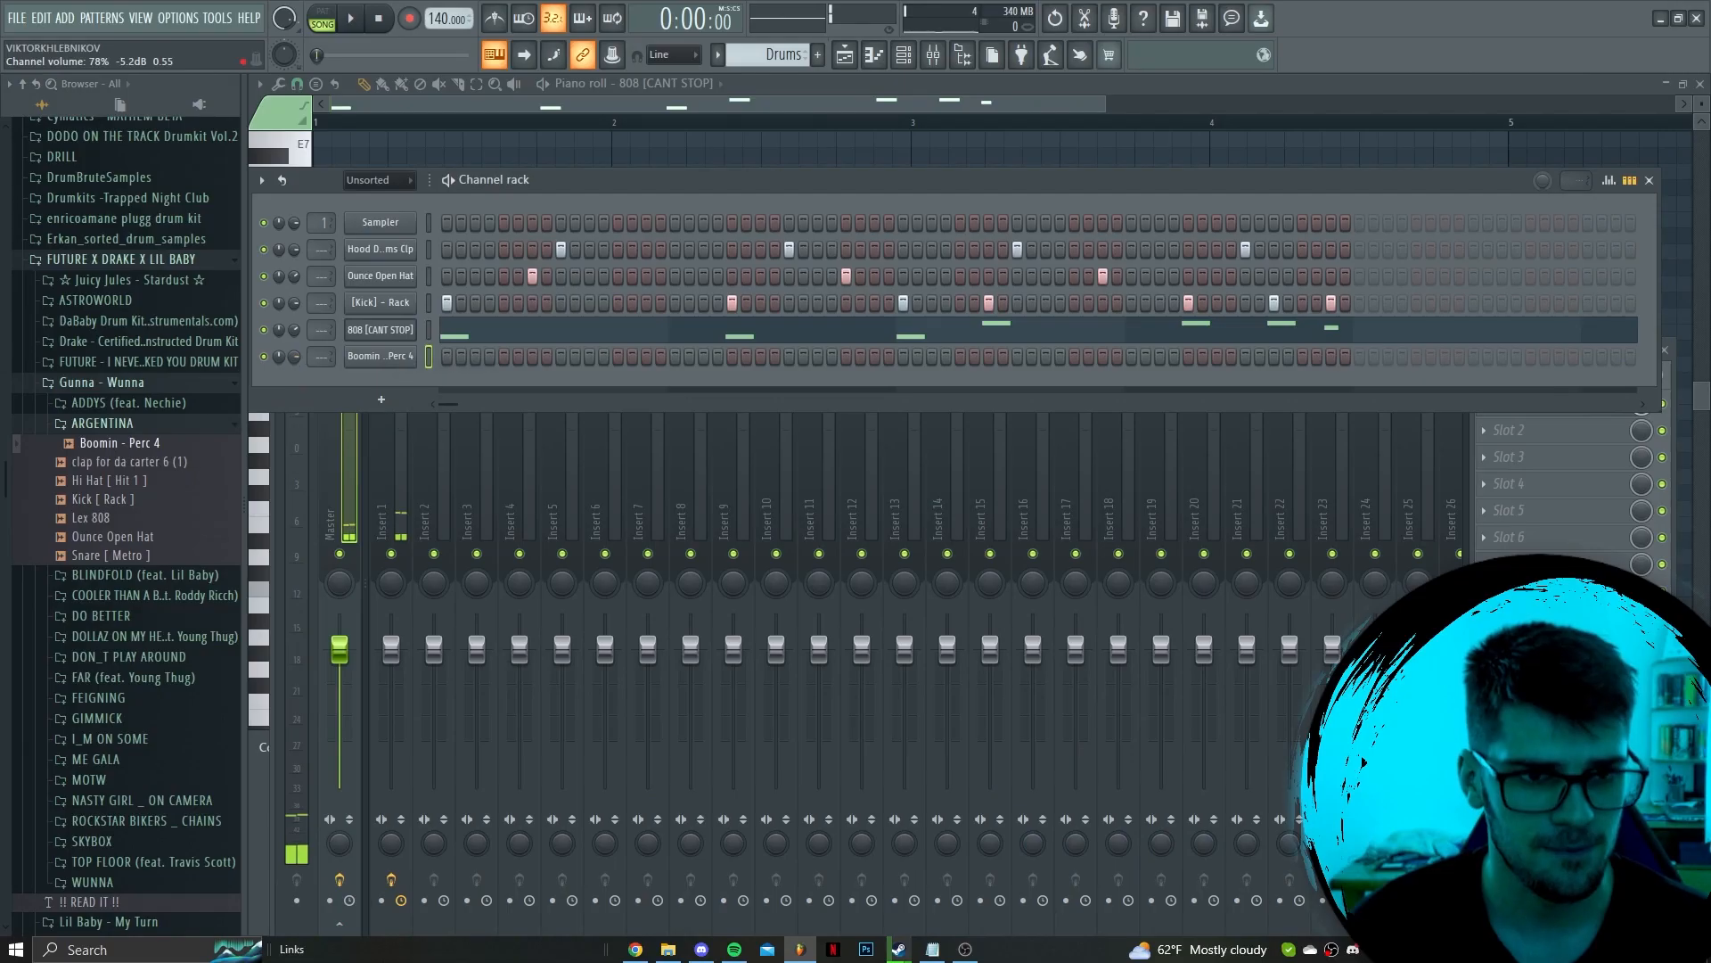
pyautogui.press('space')
pyautogui.click(648, 360)
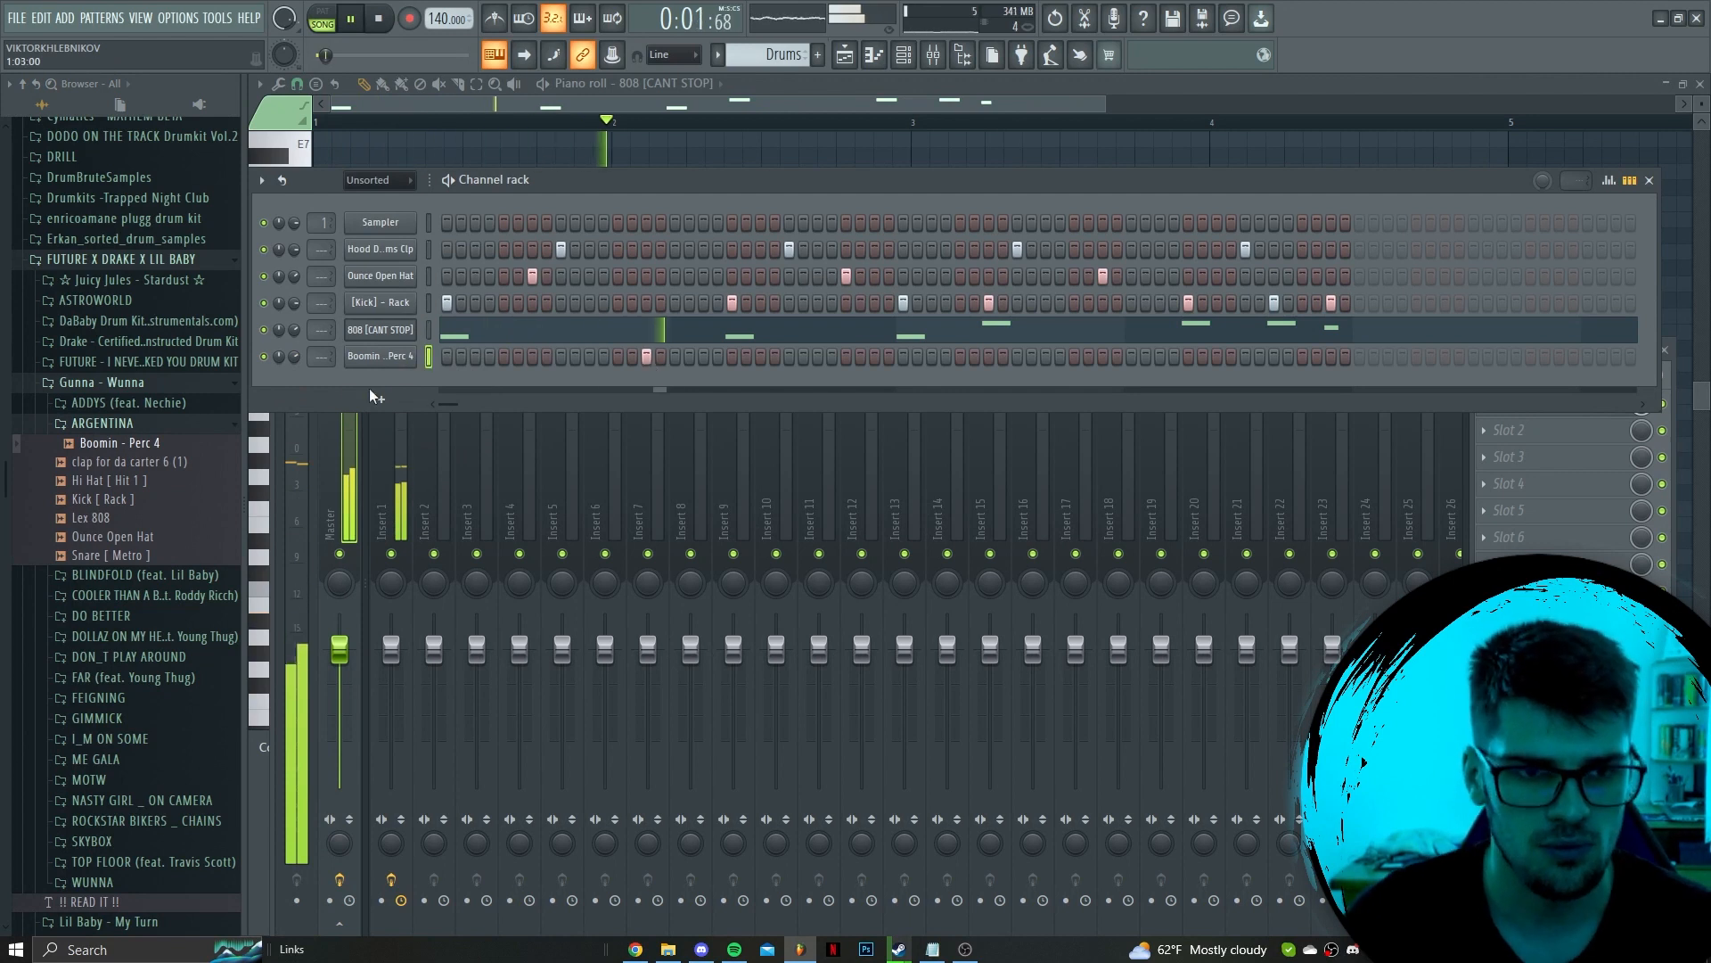
pyautogui.click(381, 357)
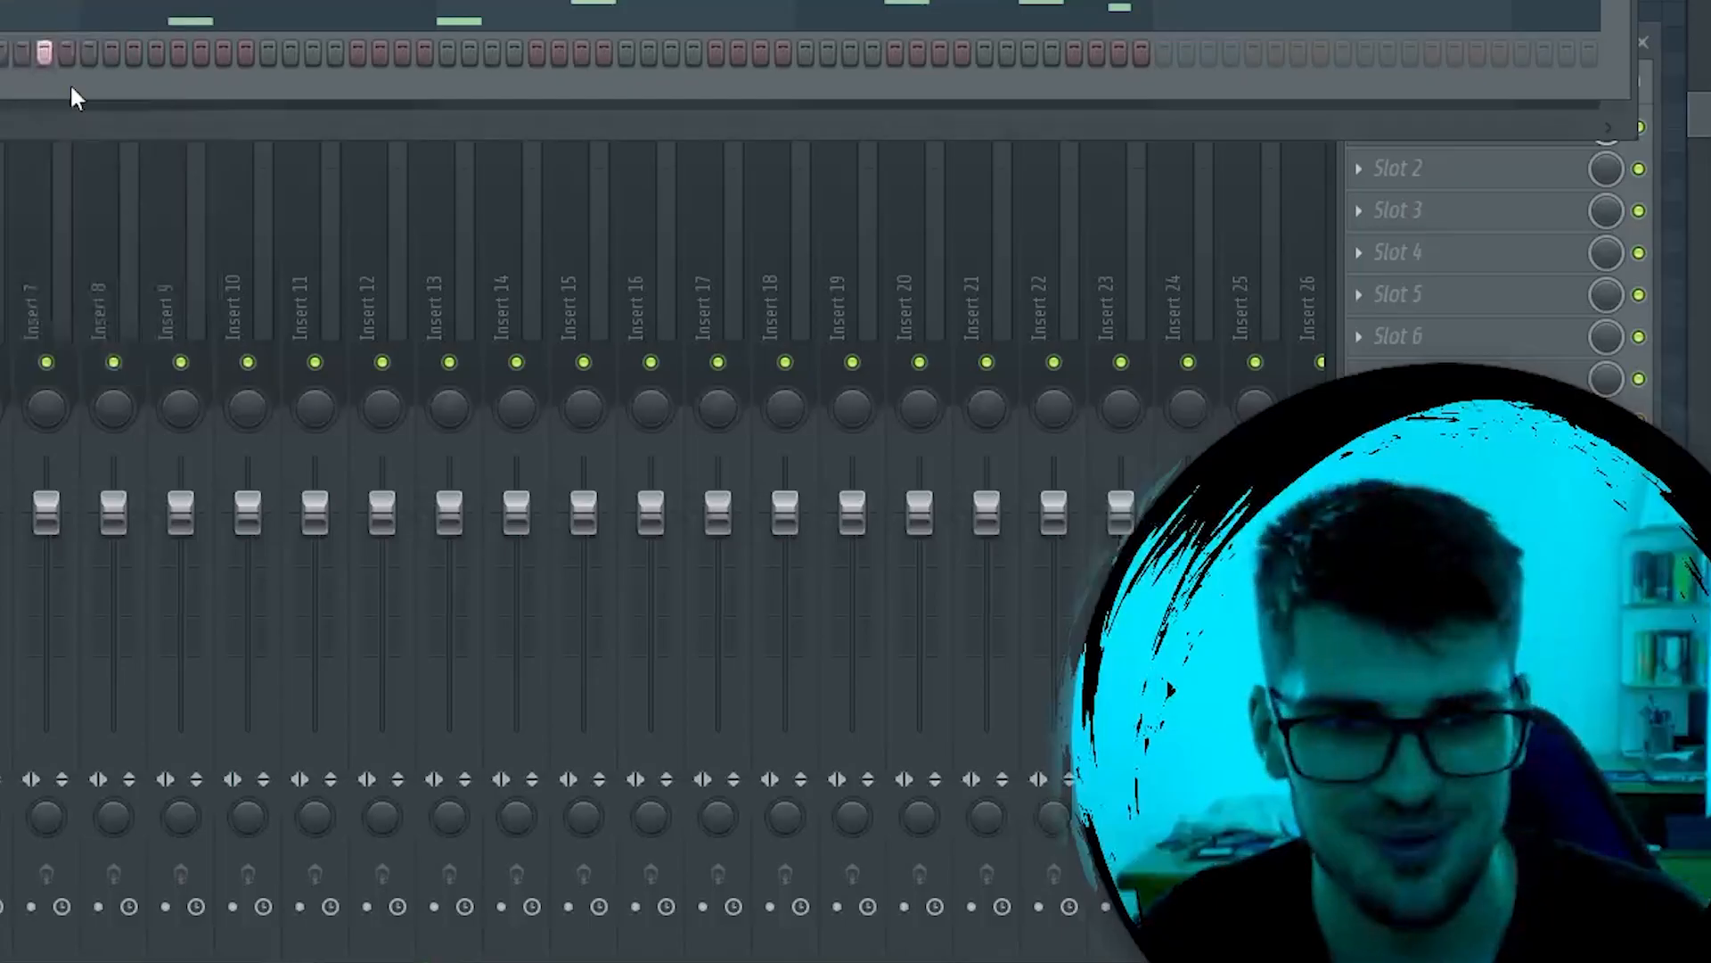
pyautogui.click(91, 55)
pyautogui.press('space')
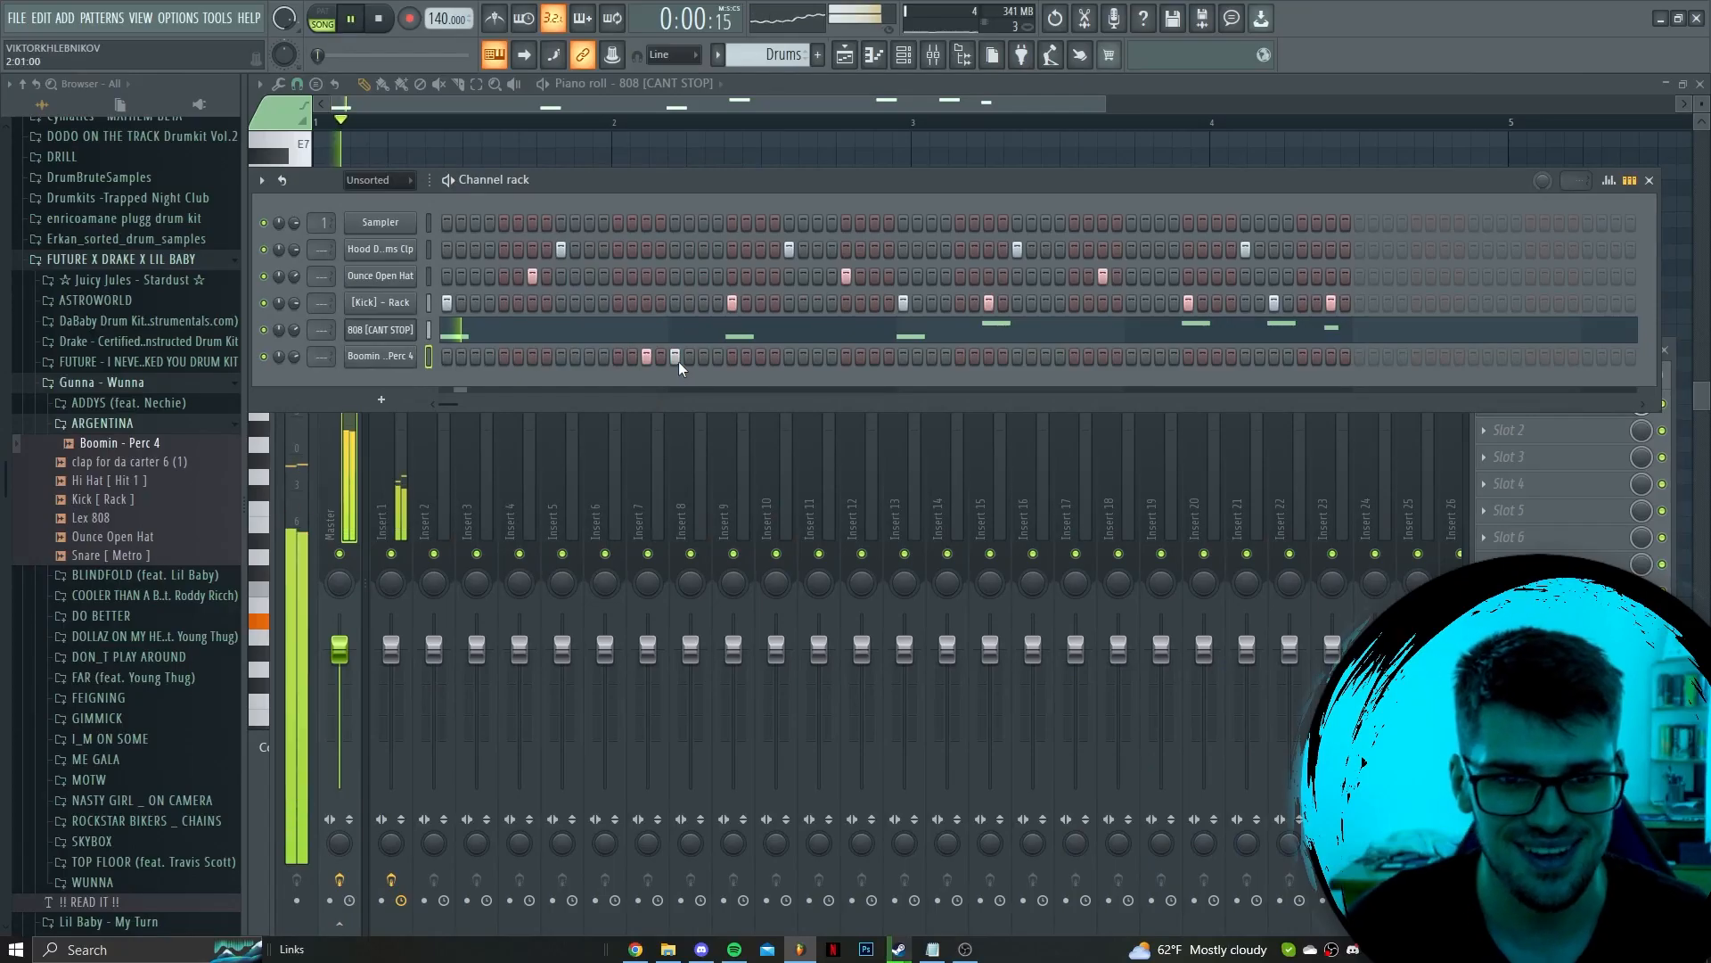
# Rework the Boomin - Perc 4 hits so that they fall only on steps 15 and 19
pyautogui.rightClick(91, 55)
pyautogui.click(91, 55)
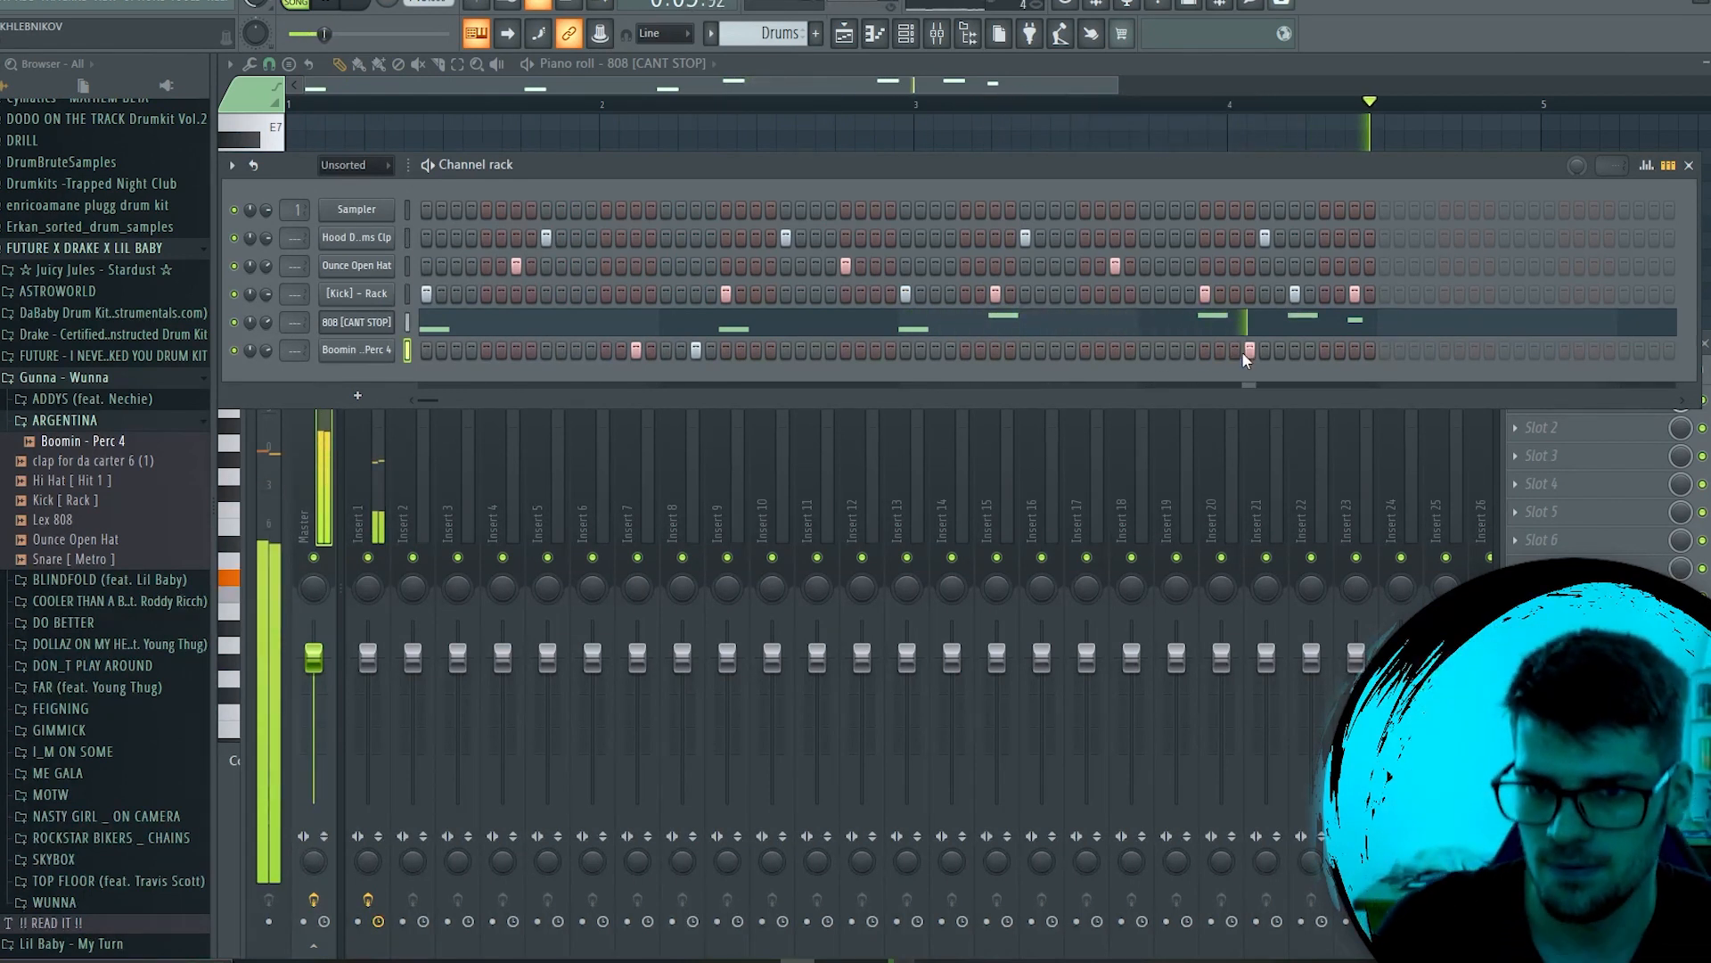
pyautogui.click(1176, 350)
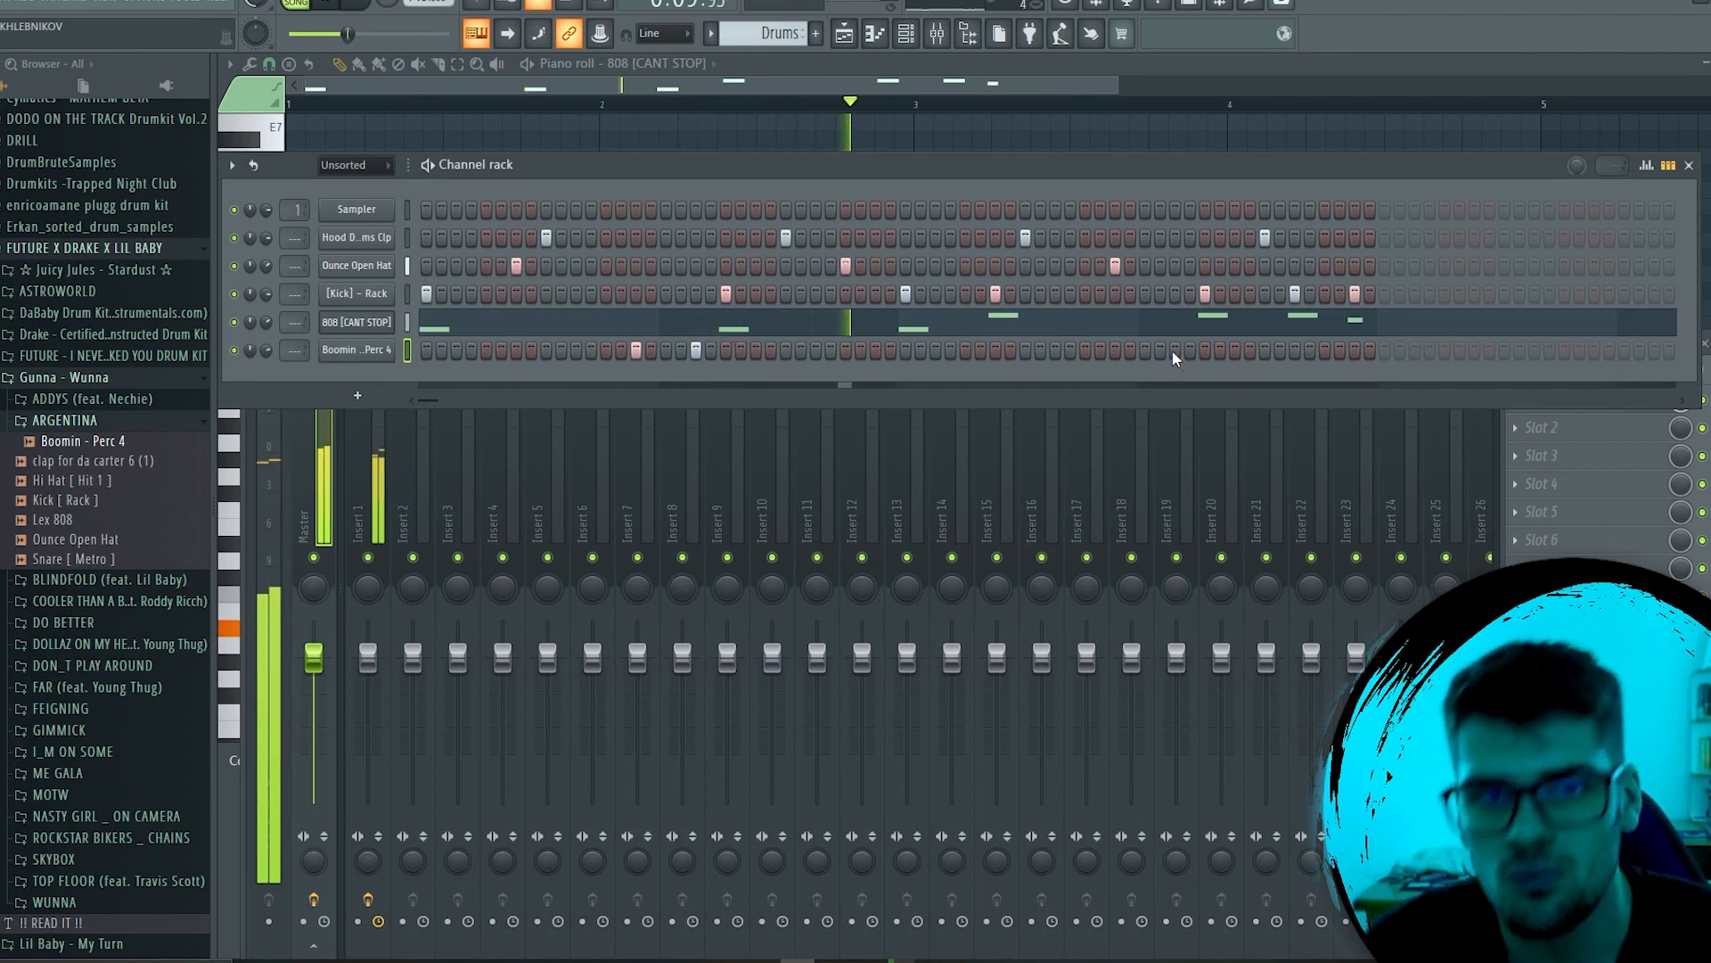
# Split the Drums pattern by channel into separate patterns and open the playlist
pyautogui.click(762, 33)
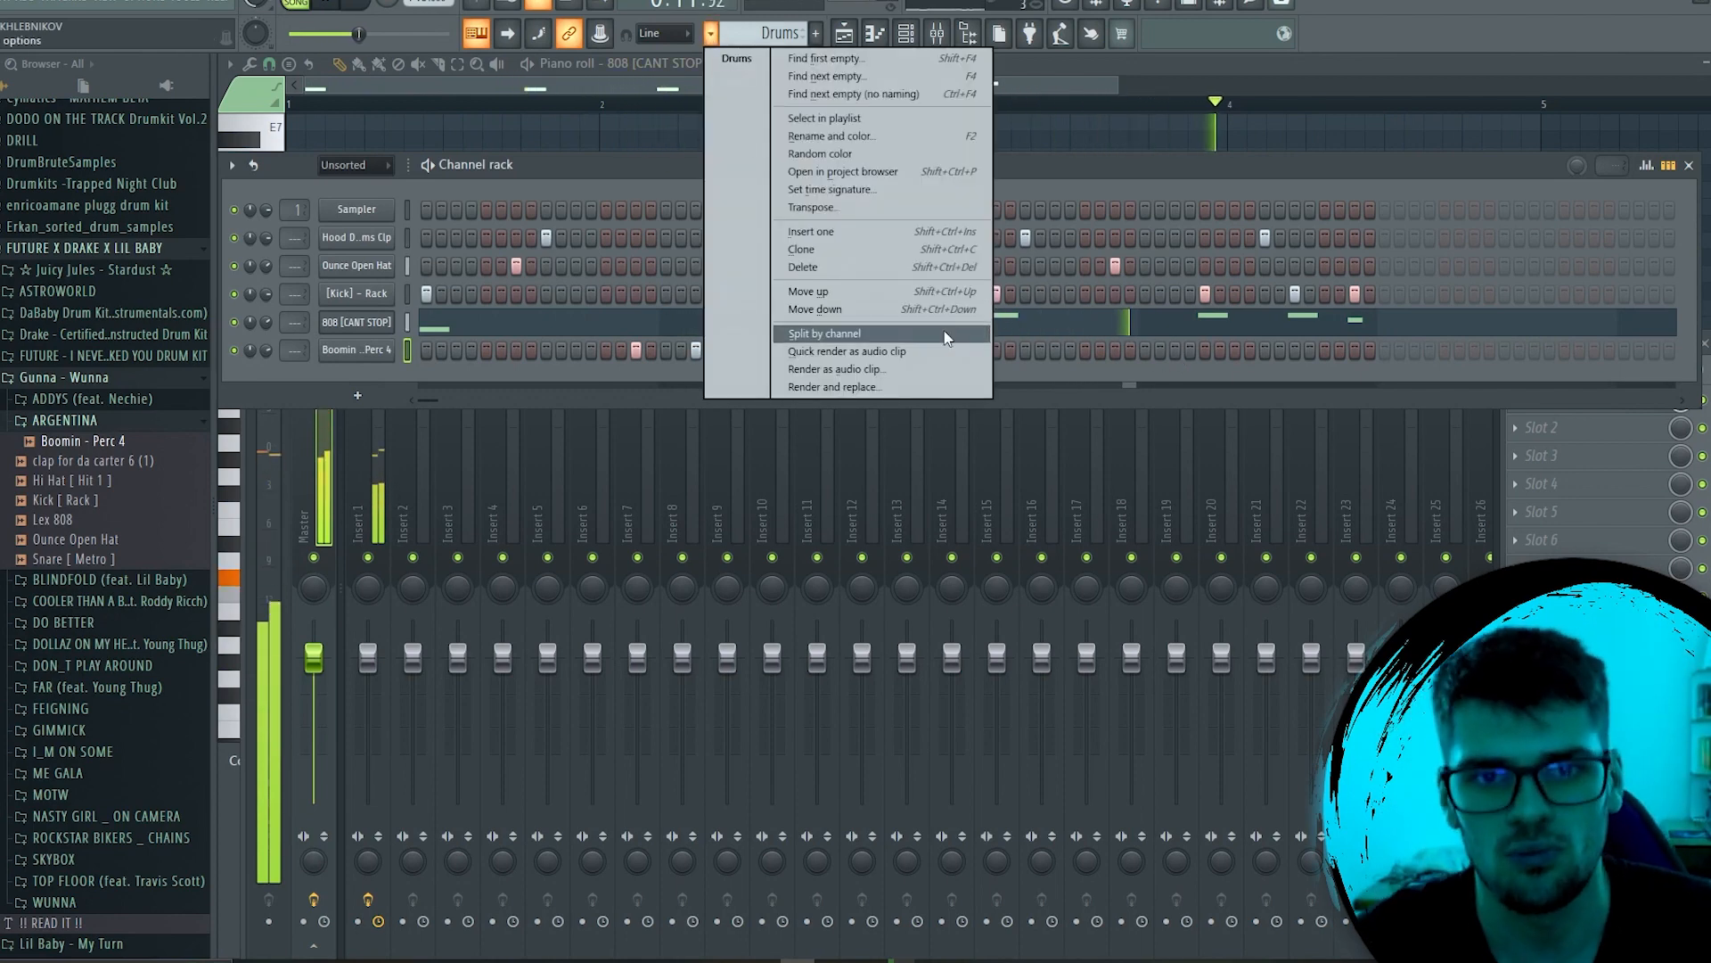
pyautogui.click(816, 333)
pyautogui.click(844, 34)
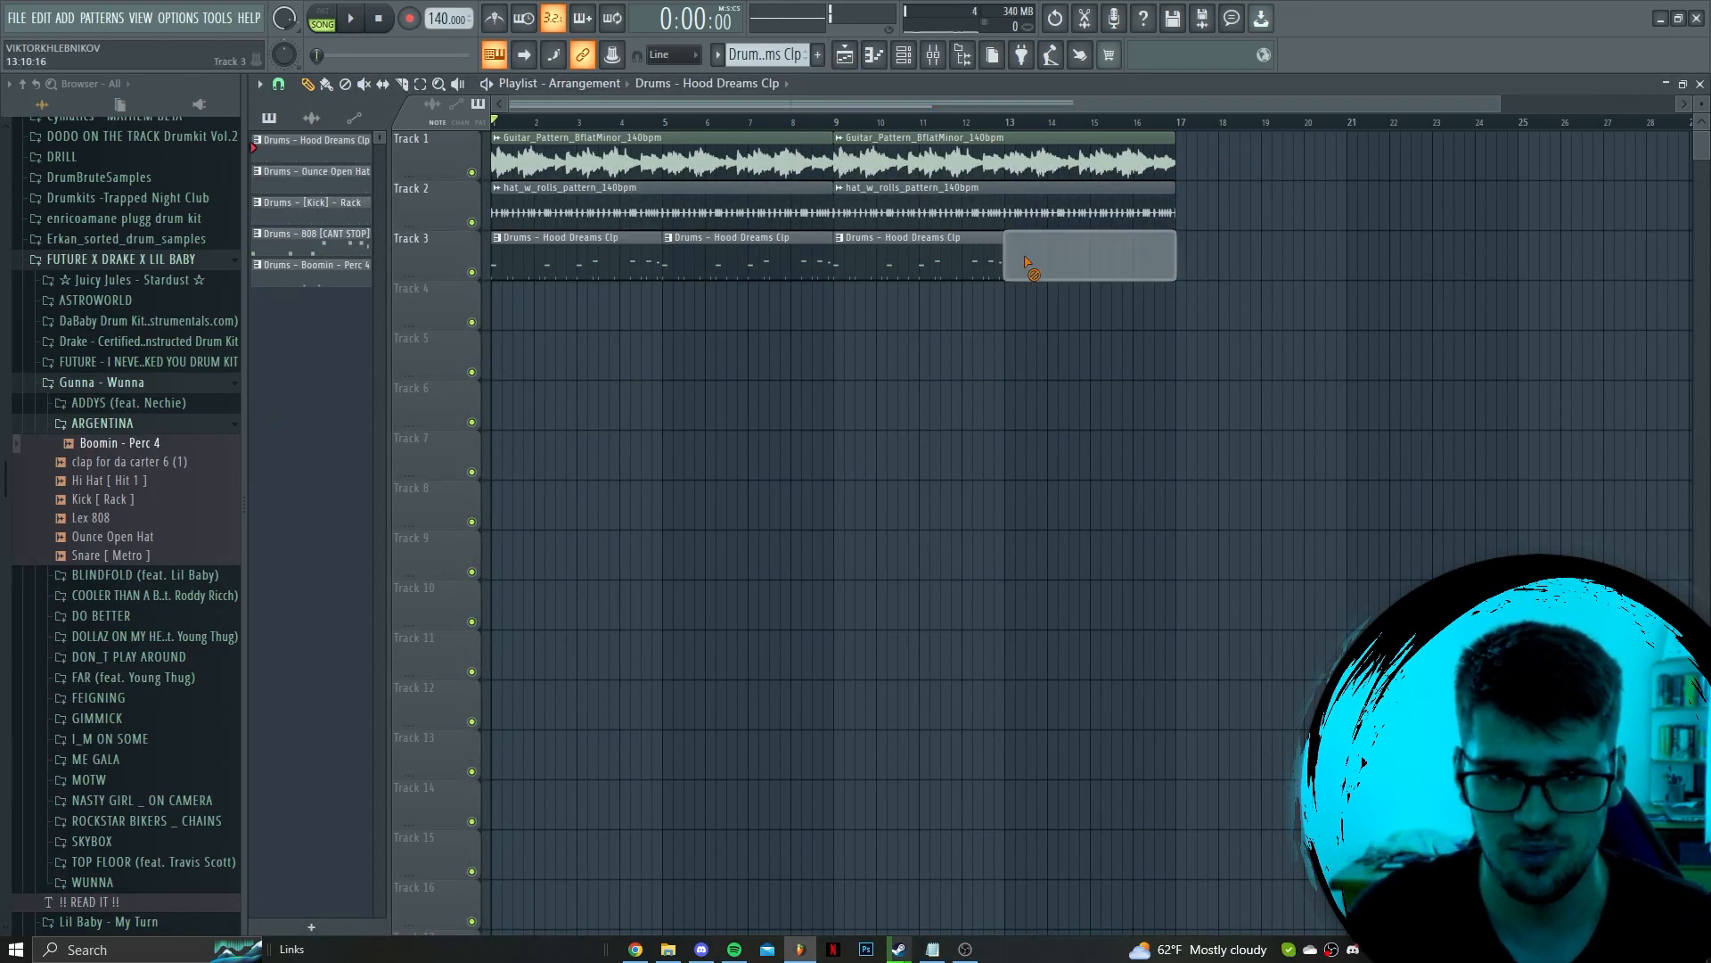
# Arrange the clap on track 3 across bars 5 to 17, and open hat, kick, 808 and perc on tracks 4–7 from bars 9 and 13
pyautogui.moveTo(1026, 257); pyautogui.dragTo(558, 258)
pyautogui.moveTo(319, 271); pyautogui.dragTo(711, 252)
pyautogui.hotkey('ctrl', 'b')
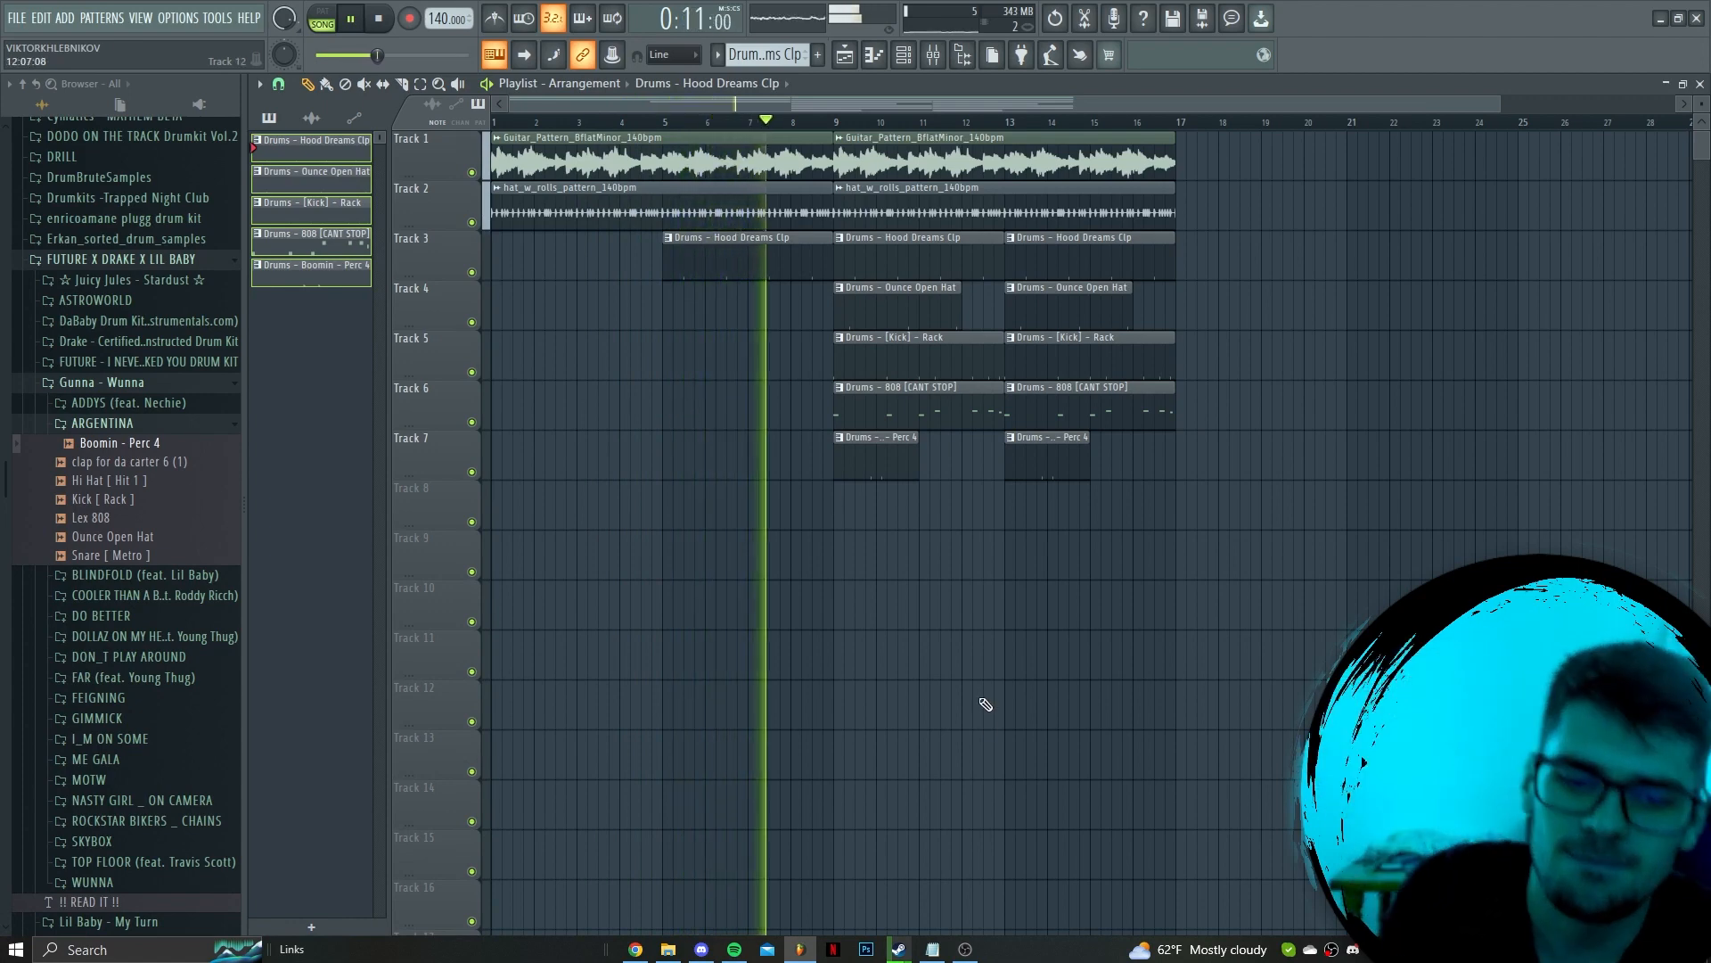
pyautogui.click(966, 950)
pyautogui.click(966, 951)
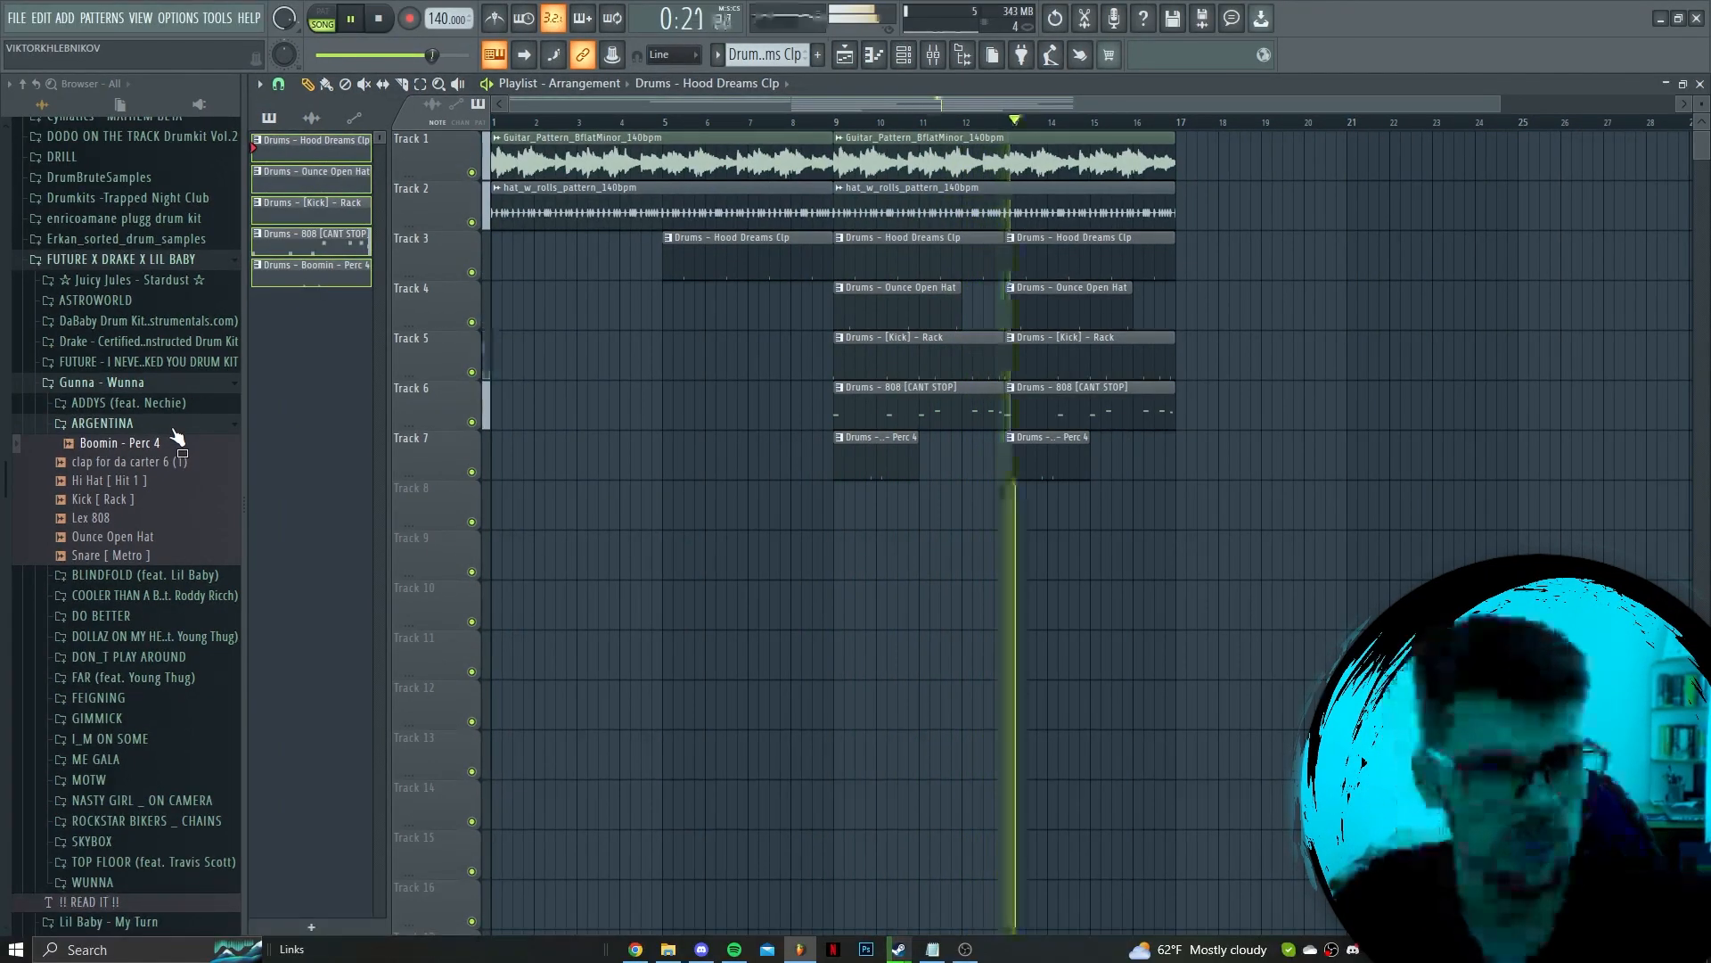
# Duplicate all clips from bars 9 to 17 on tracks 1 to 7 into bars 17 to 25, and clear the selection
pyautogui.moveTo(1200, 527); pyautogui.dragTo(866, 131)
pyautogui.hotkey('ctrl', 'b')
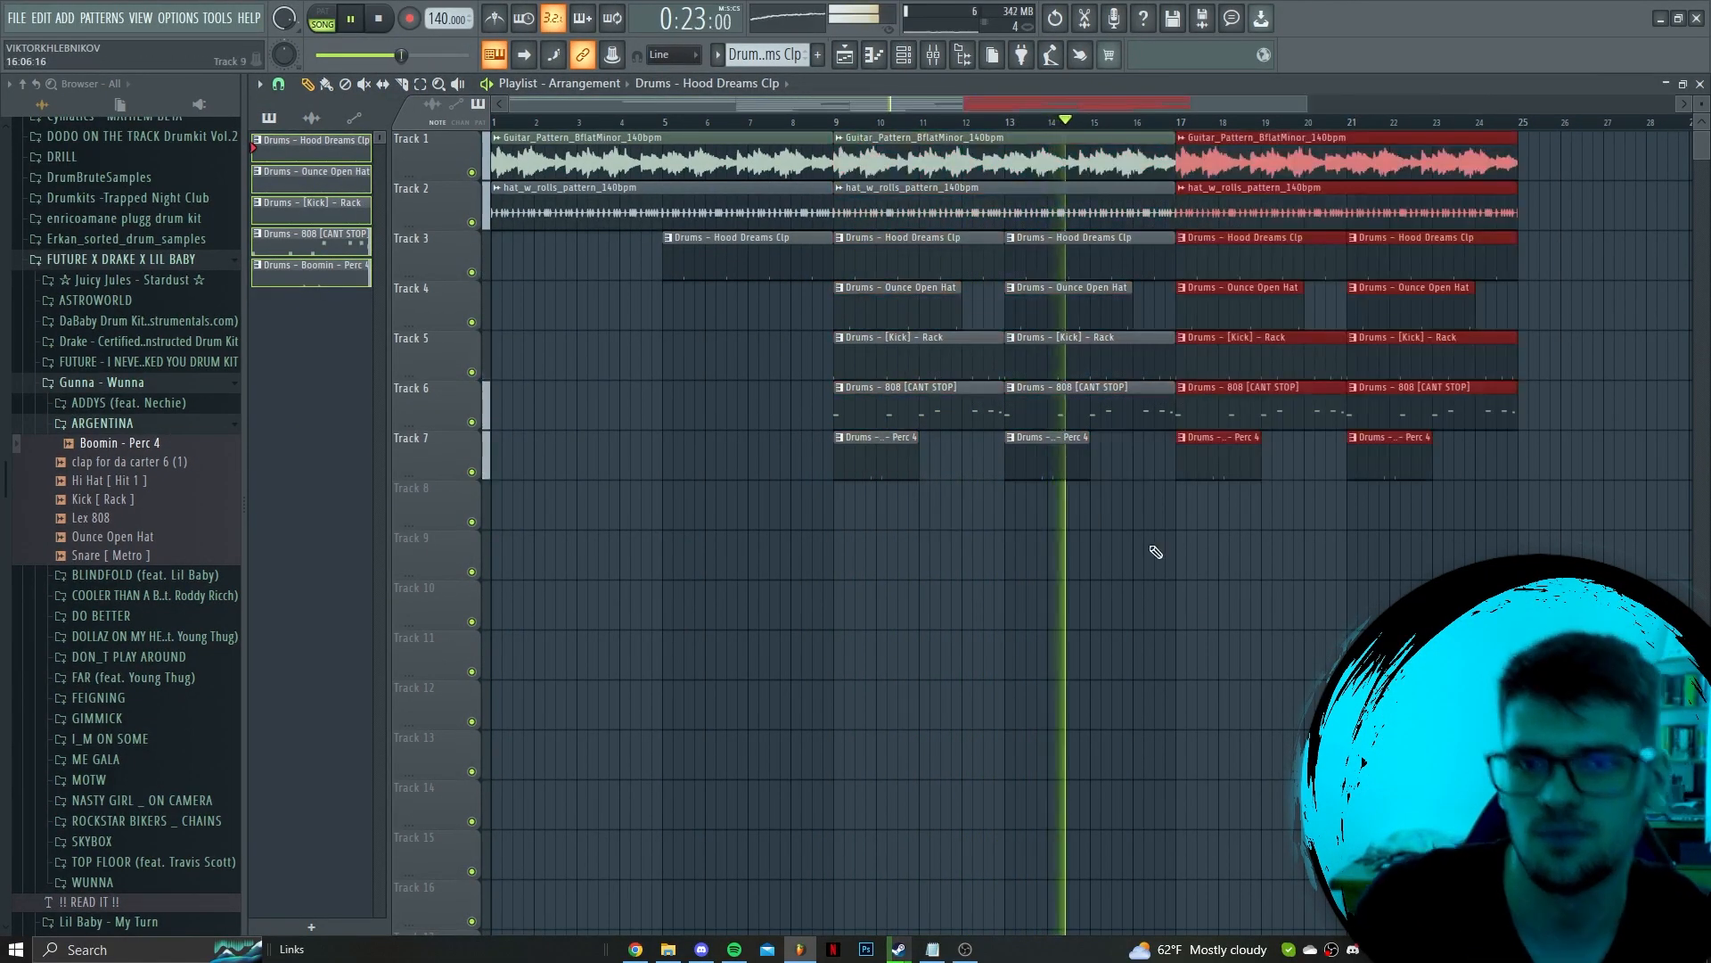
pyautogui.keyDown('ctrl'); pyautogui.click(1155, 552); pyautogui.keyUp('ctrl')
pyautogui.scroll(-1, 1086, 585)
pyautogui.scroll(-3, 1042, 565)
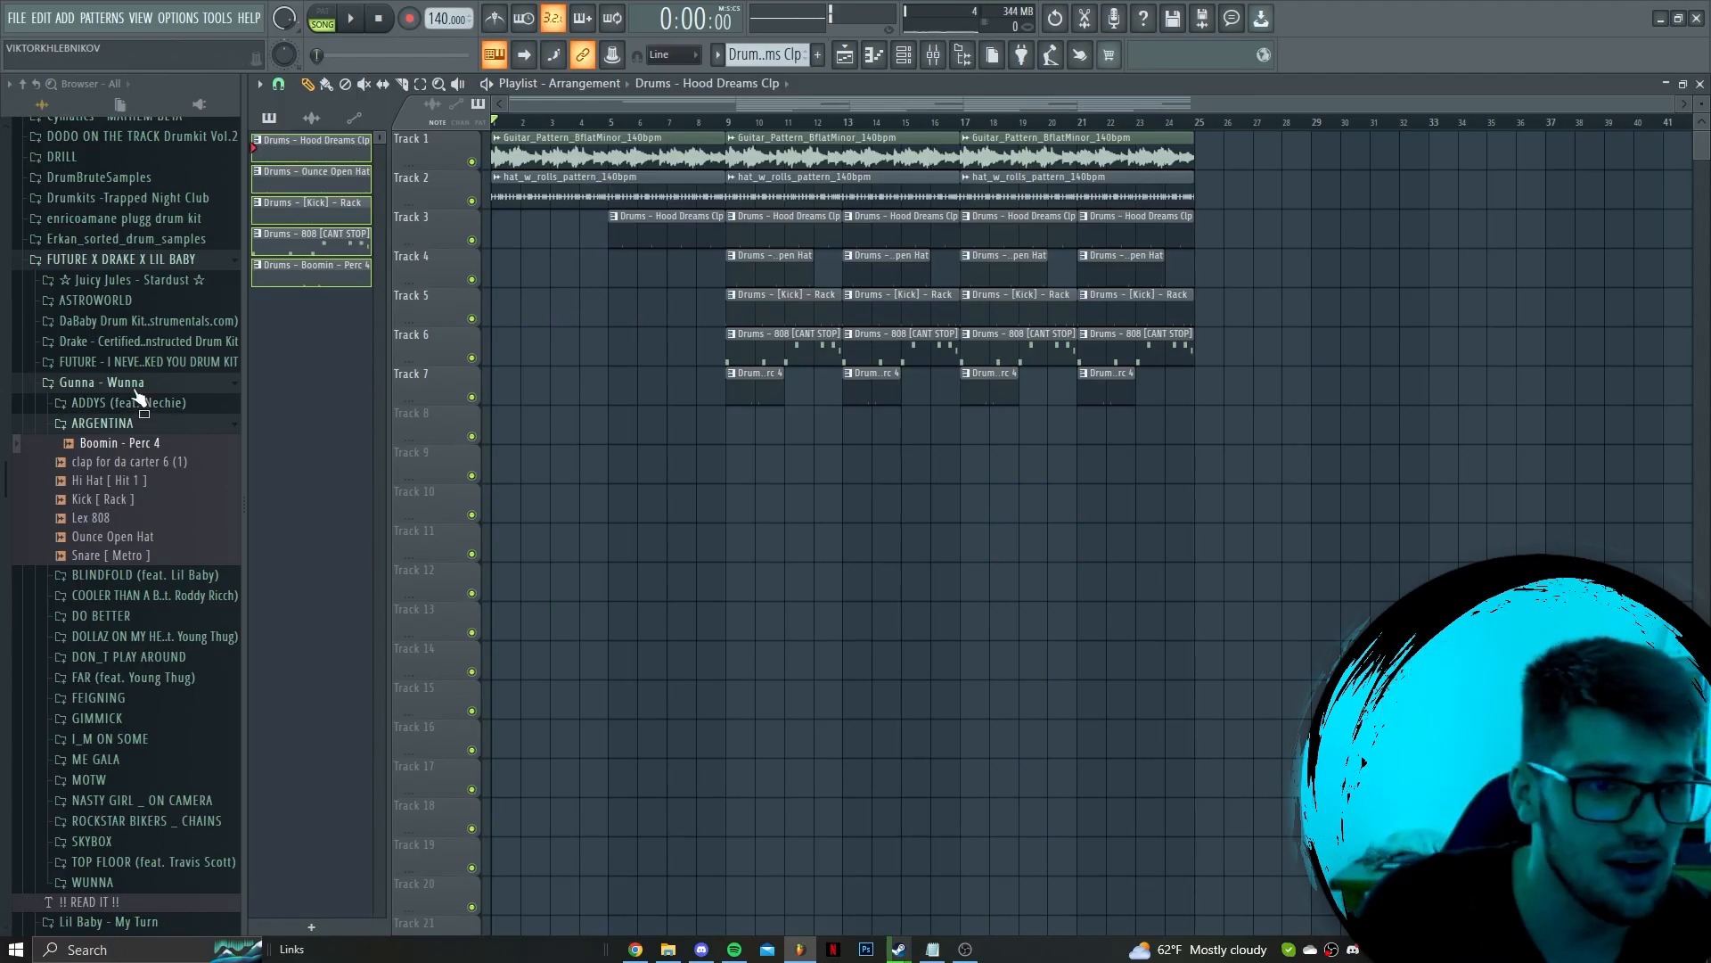
# Collapse the Gunna - Wunna folder and its parent FUTURE X DRAKE X LIL BABY folder in the browser
pyautogui.click(135, 389)
pyautogui.click(146, 263)
pyautogui.scroll(2, 144, 396)
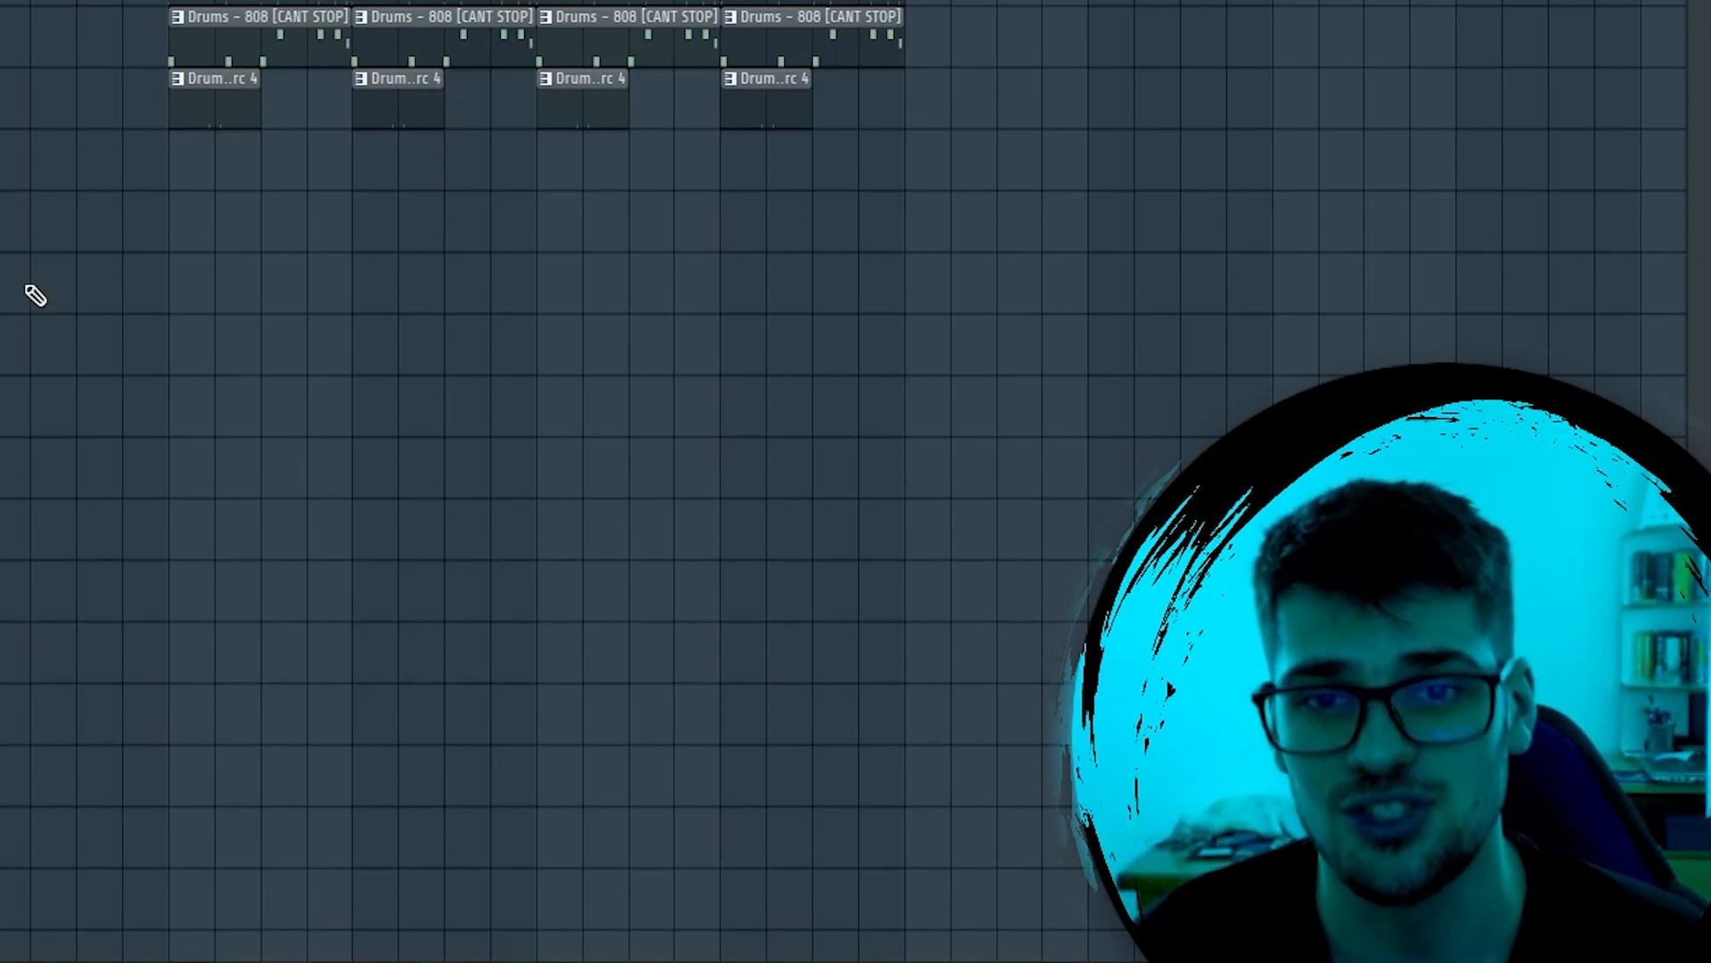
# Switch to the OBS window
pyautogui.moveTo(544, 961)
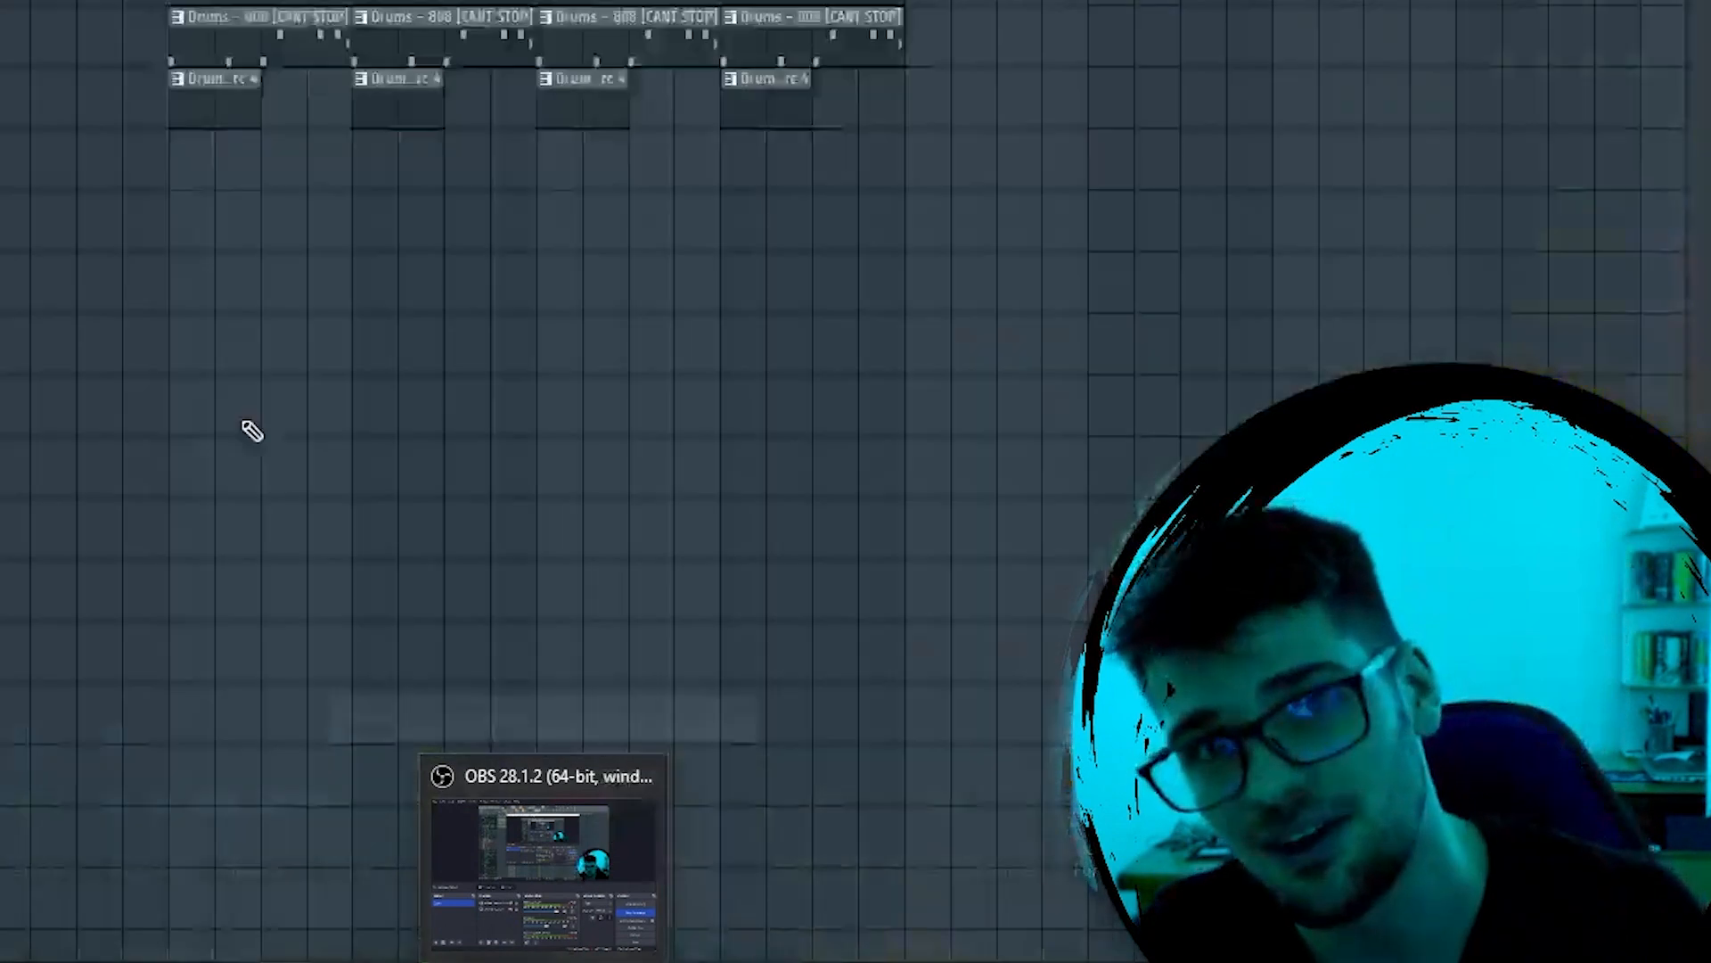
pyautogui.click(523, 954)
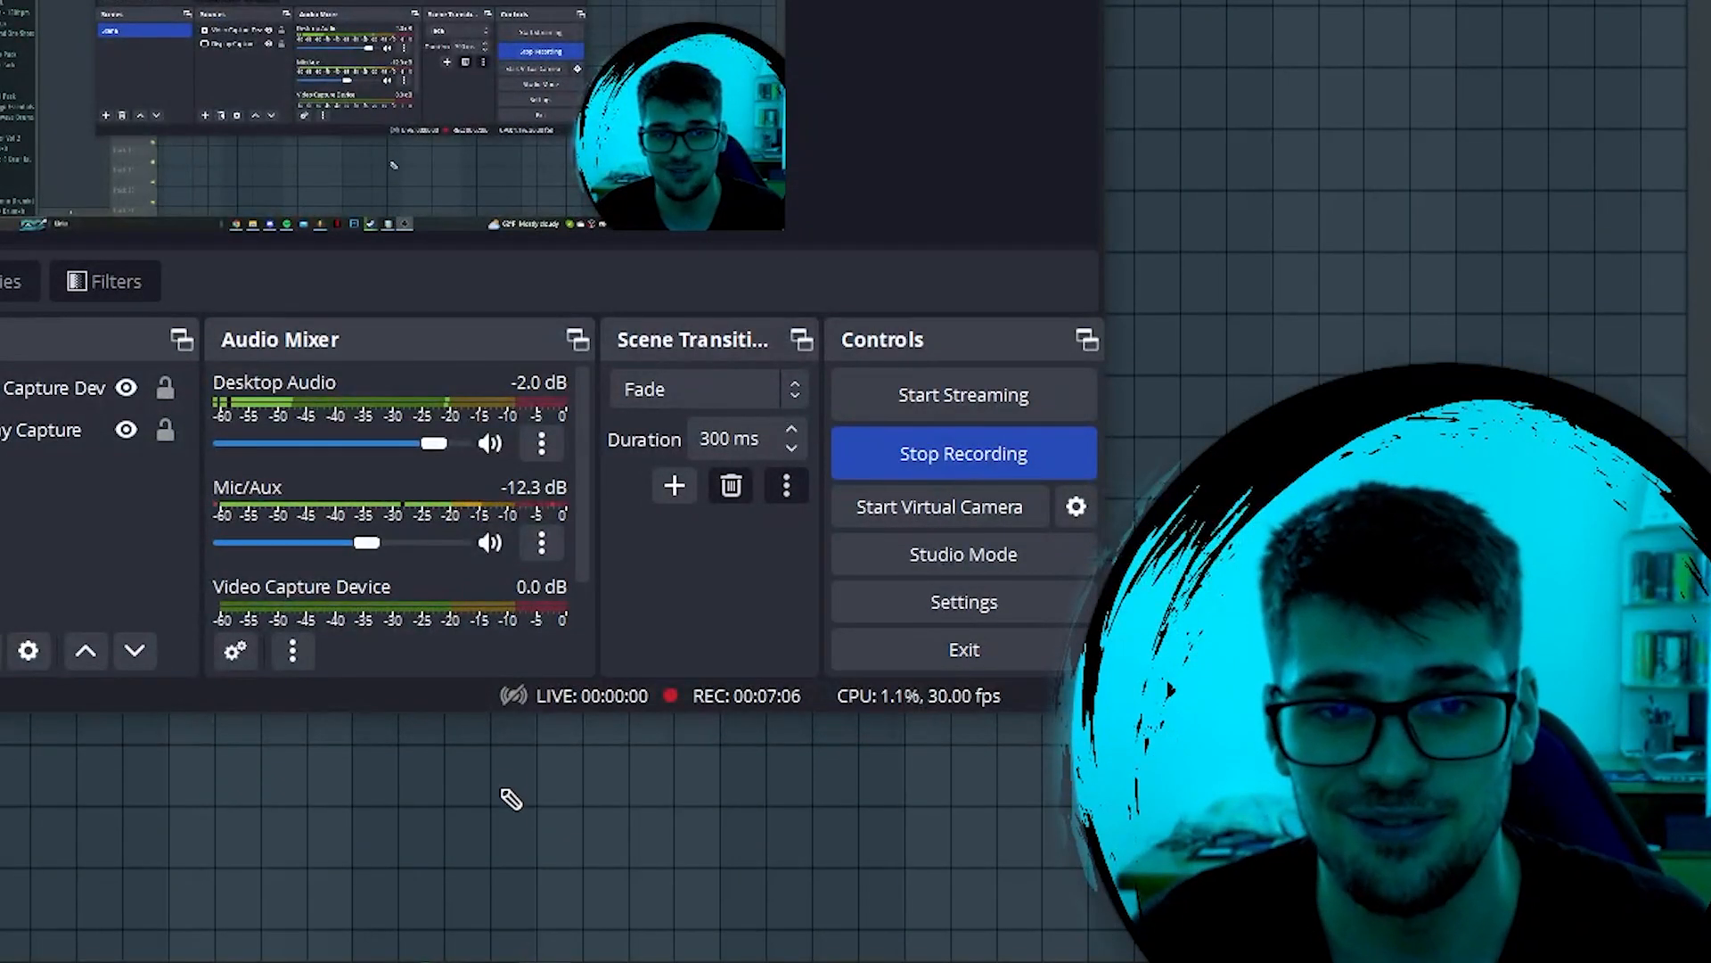